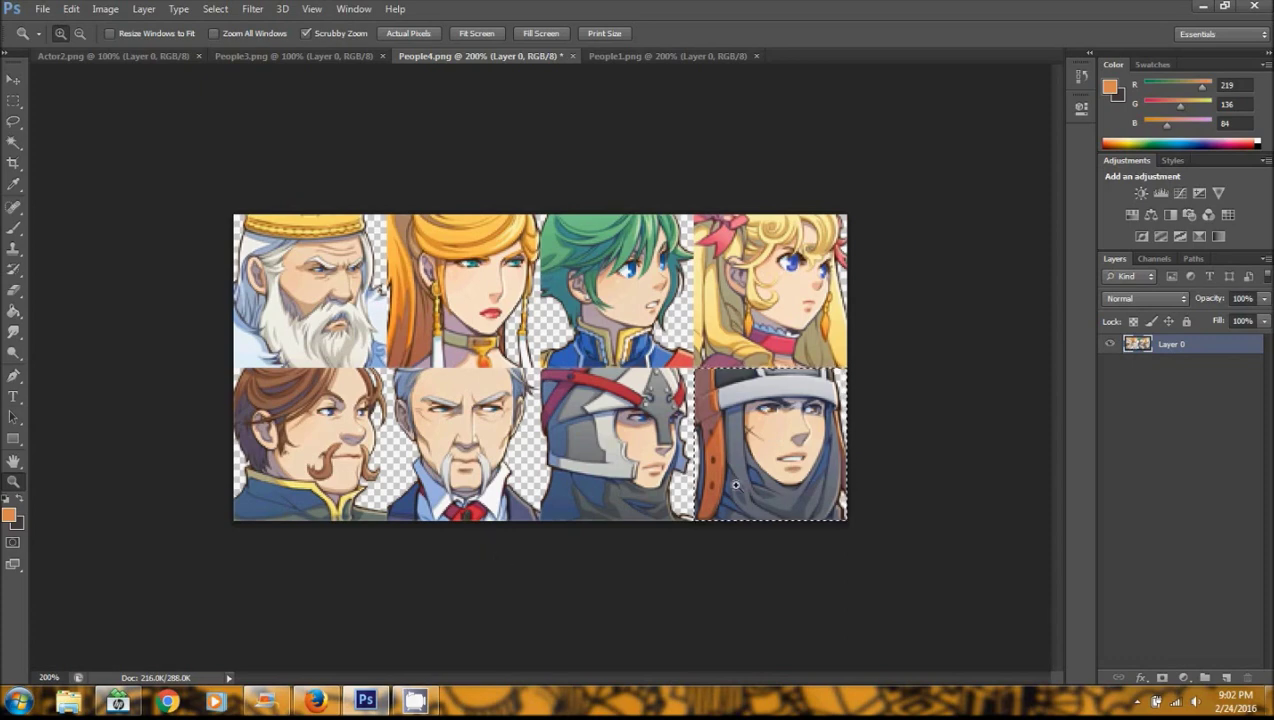
Crop People4.png to the bottom-right hooded soldier portrait, view it at 500%, and deselect
{"action": "left_click", "coordinate": [930, 418]}
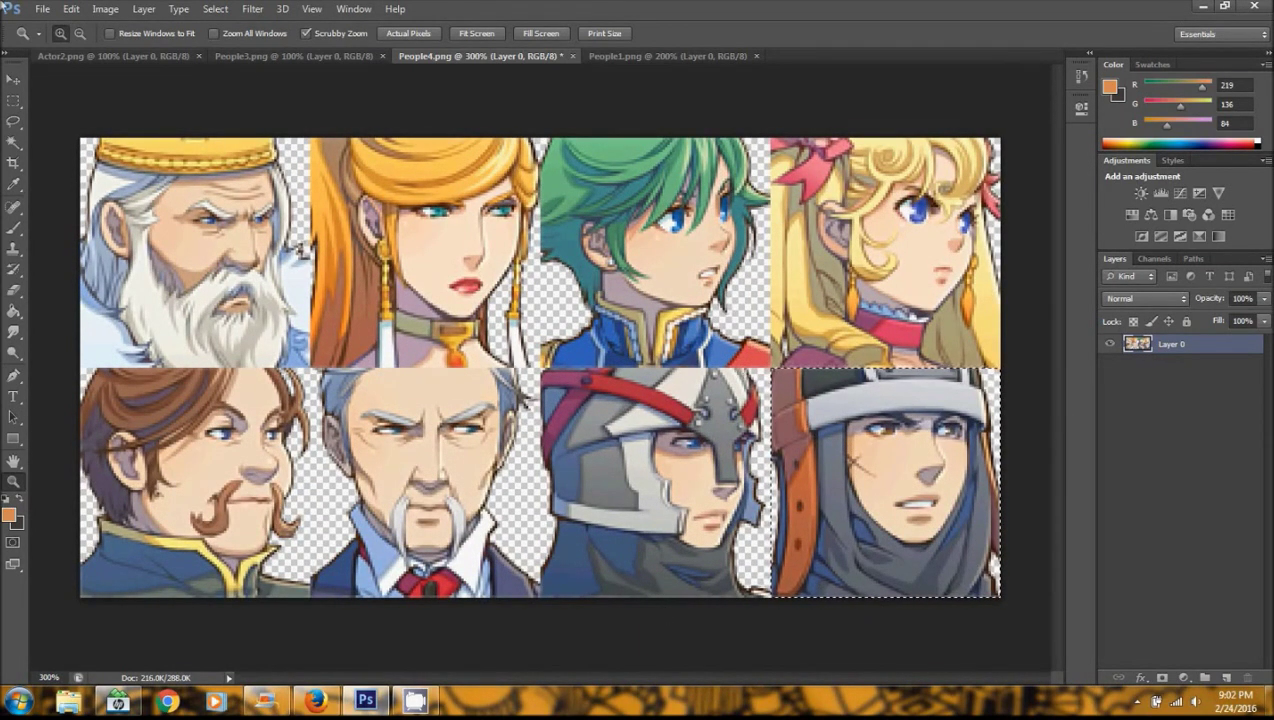
{"action": "left_click", "coordinate": [102, 10]}
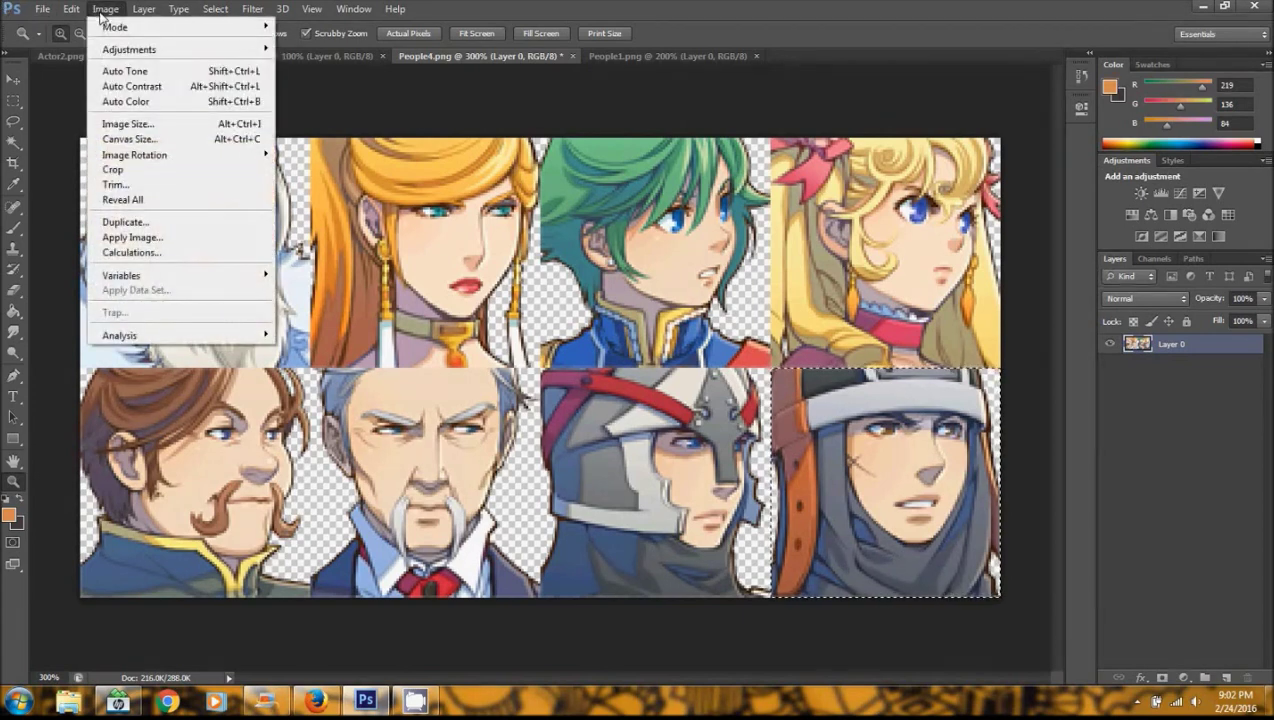
{"action": "left_click", "coordinate": [116, 174]}
{"action": "left_click", "coordinate": [601, 382]}
{"action": "left_click", "coordinate": [604, 372]}
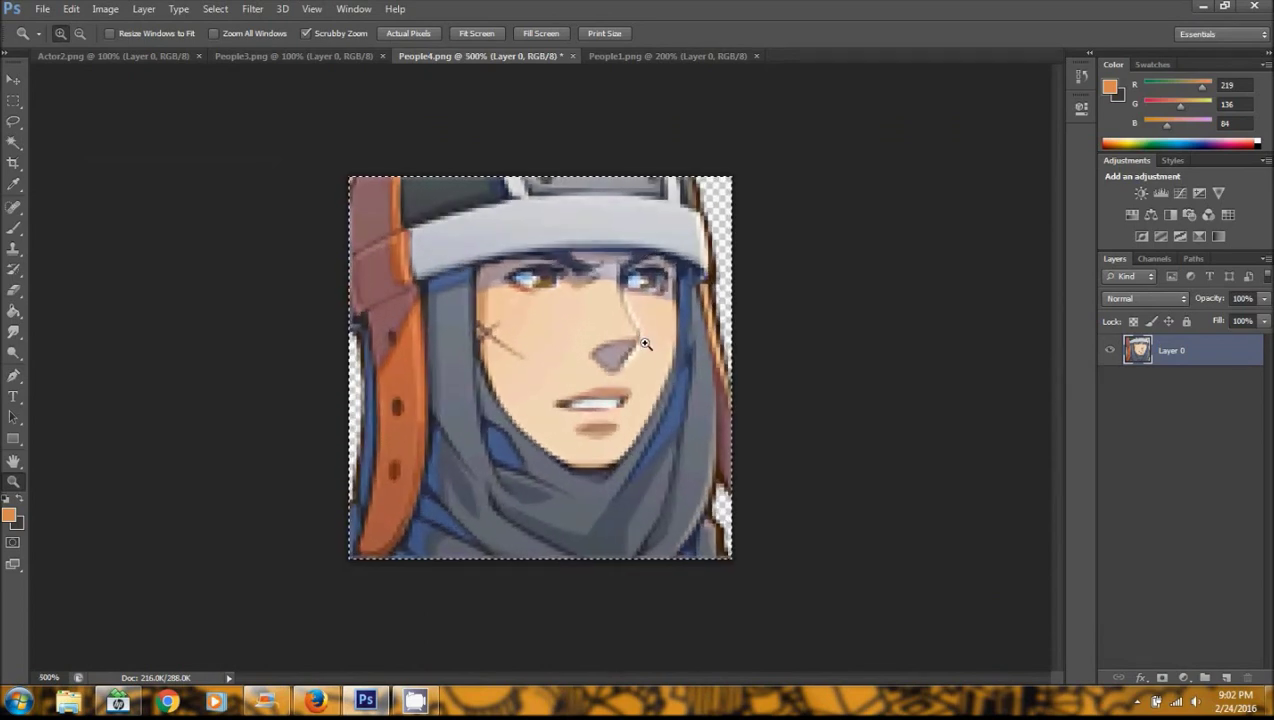
{"action": "left_click", "coordinate": [14, 101]}
{"action": "left_click", "coordinate": [442, 105]}
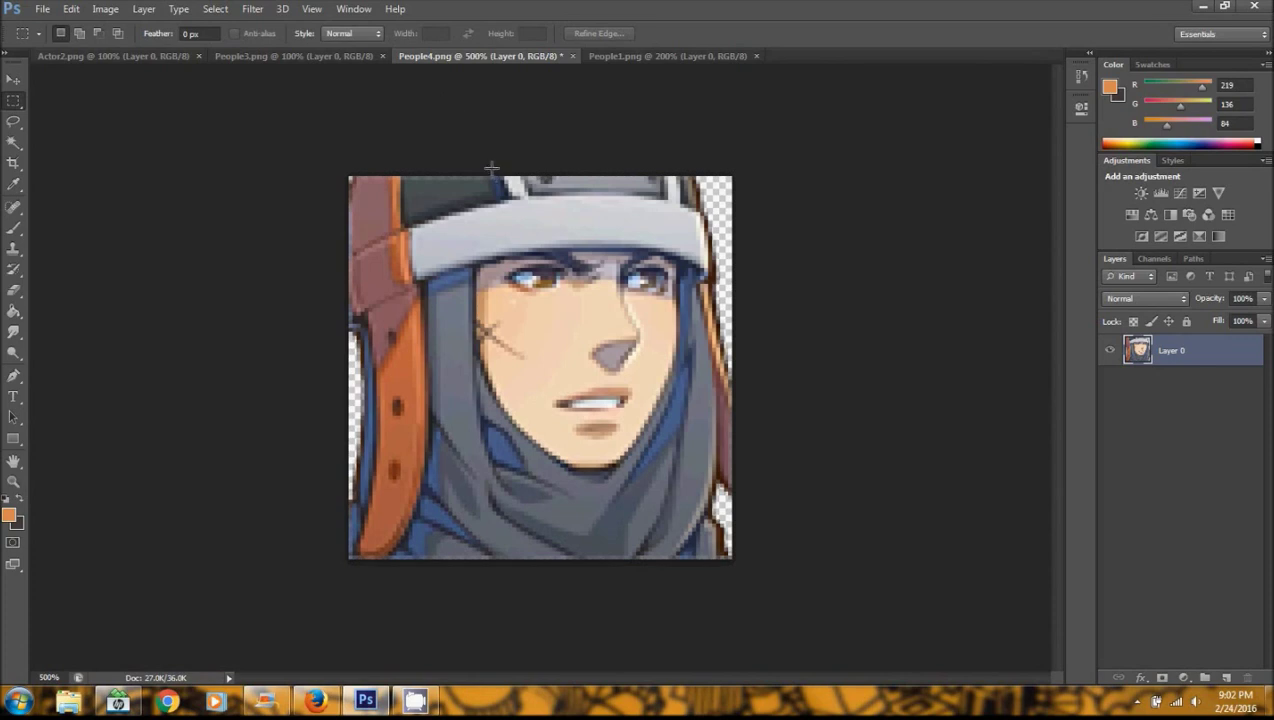
Paint over the soldier's eyes, nose and mouth with sampled skin tone using a 5 px brush
{"action": "left_click", "coordinate": [14, 185]}
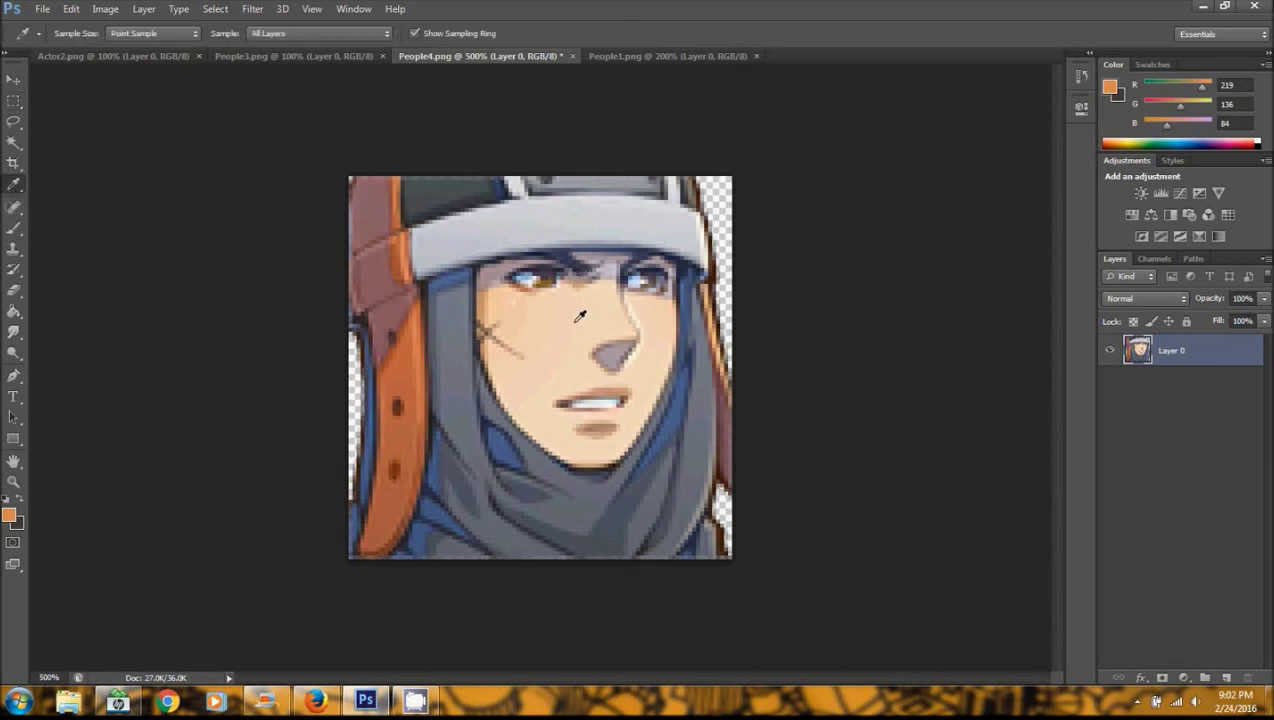
{"action": "left_click", "coordinate": [577, 320]}
{"action": "left_click", "coordinate": [14, 228]}
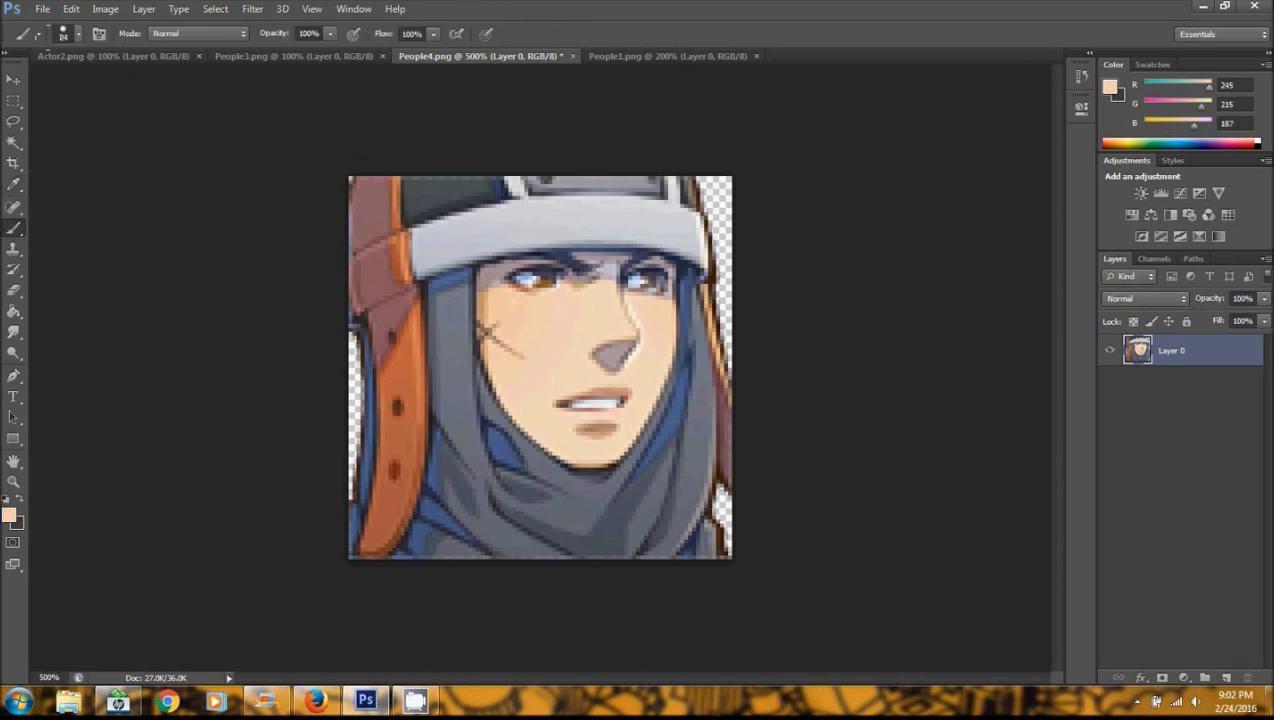
{"action": "left_click", "coordinate": [78, 36]}
{"action": "left_click_drag", "start_coordinate": [40, 83], "coordinate": [25, 87]}
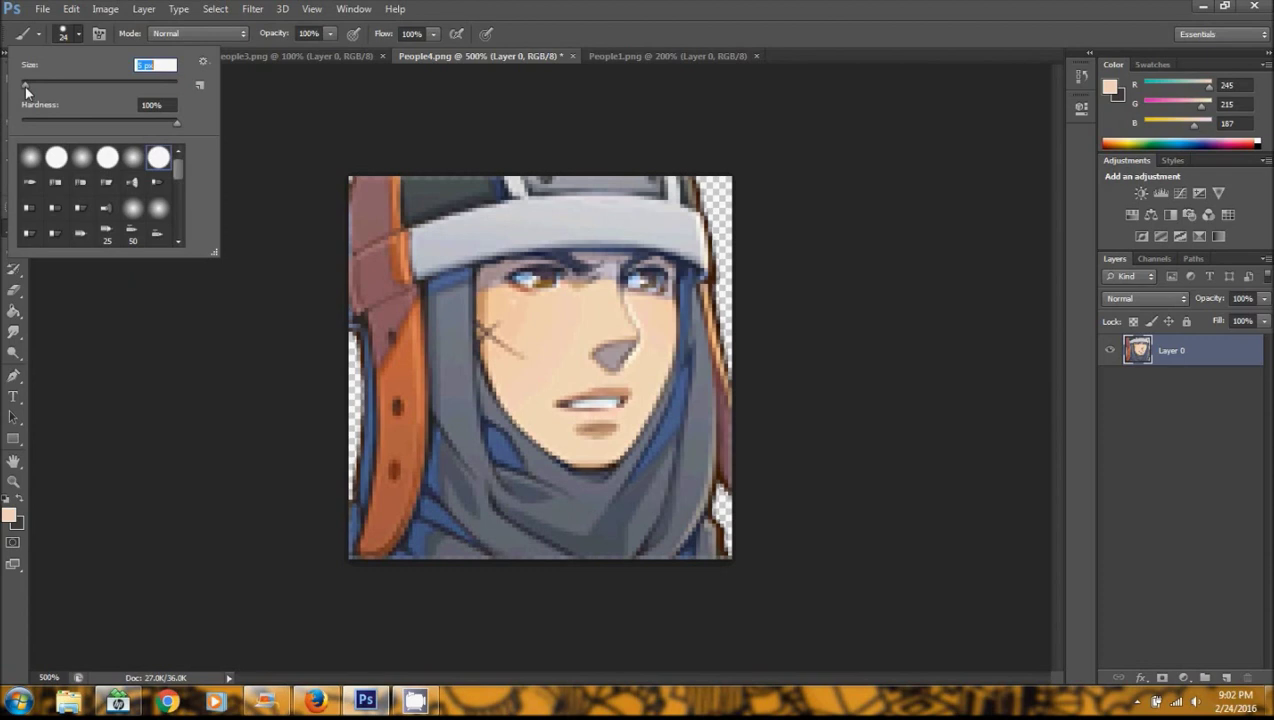
{"action": "left_click", "coordinate": [566, 310]}
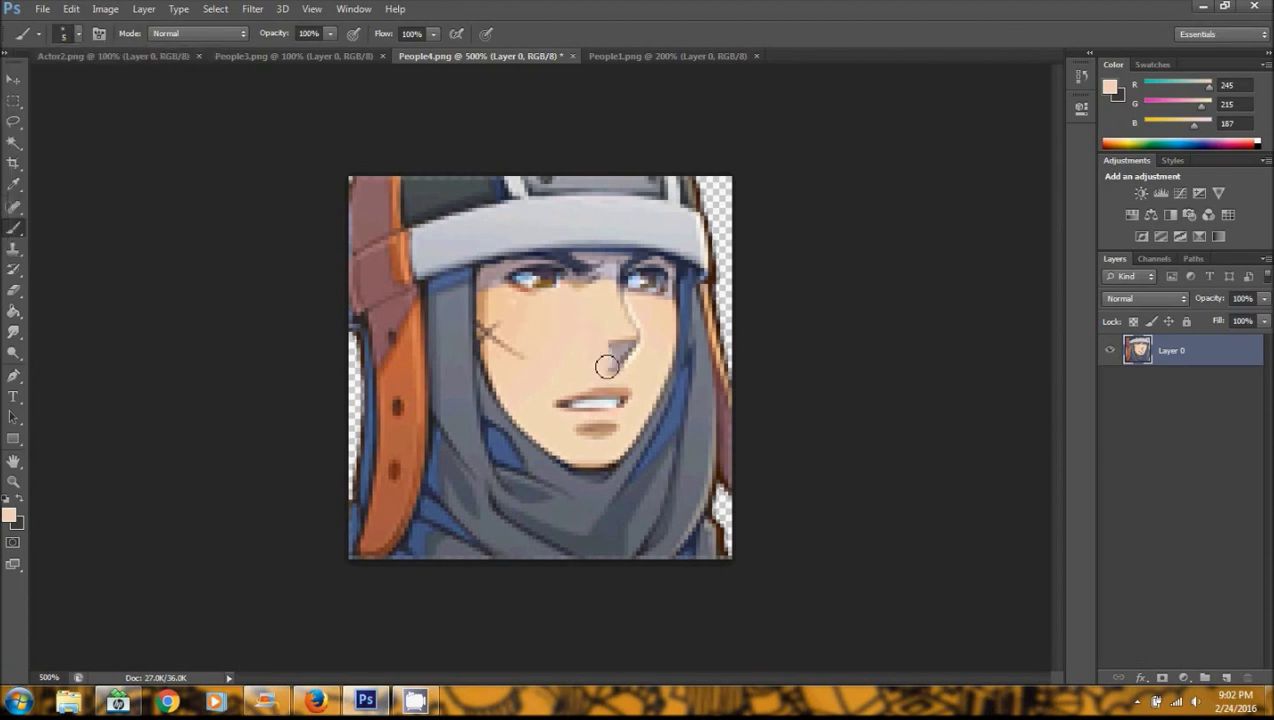
{"action": "mouse_move", "coordinate": [607, 366]}
{"action": "left_mouse_down"}
{"action": "mouse_move", "coordinate": [633, 333]}
{"action": "mouse_move", "coordinate": [616, 382]}
{"action": "mouse_move", "coordinate": [637, 338]}
{"action": "mouse_move", "coordinate": [630, 314]}
{"action": "mouse_move", "coordinate": [583, 401]}
{"action": "mouse_move", "coordinate": [554, 399]}
{"action": "mouse_move", "coordinate": [632, 395]}
{"action": "mouse_move", "coordinate": [580, 417]}
{"action": "mouse_move", "coordinate": [588, 438]}
{"action": "mouse_move", "coordinate": [618, 431]}
{"action": "mouse_move", "coordinate": [580, 377]}
{"action": "mouse_move", "coordinate": [499, 320]}
{"action": "mouse_move", "coordinate": [513, 358]}
{"action": "mouse_move", "coordinate": [489, 323]}
{"action": "mouse_move", "coordinate": [501, 365]}
{"action": "mouse_move", "coordinate": [498, 281]}
{"action": "mouse_move", "coordinate": [541, 272]}
{"action": "mouse_move", "coordinate": [508, 288]}
{"action": "mouse_move", "coordinate": [560, 284]}
{"action": "mouse_move", "coordinate": [491, 280]}
{"action": "mouse_move", "coordinate": [611, 282]}
{"action": "mouse_move", "coordinate": [578, 284]}
{"action": "mouse_move", "coordinate": [556, 267]}
{"action": "mouse_move", "coordinate": [590, 267]}
{"action": "mouse_move", "coordinate": [633, 275]}
{"action": "mouse_move", "coordinate": [628, 290]}
{"action": "mouse_move", "coordinate": [628, 266]}
{"action": "mouse_move", "coordinate": [646, 268]}
{"action": "mouse_move", "coordinate": [652, 288]}
{"action": "mouse_move", "coordinate": [650, 268]}
{"action": "mouse_move", "coordinate": [665, 293]}
{"action": "mouse_move", "coordinate": [663, 273]}
{"action": "mouse_move", "coordinate": [563, 264]}
{"action": "mouse_move", "coordinate": [657, 293]}
{"action": "mouse_move", "coordinate": [665, 312]}
{"action": "mouse_move", "coordinate": [640, 344]}
{"action": "mouse_move", "coordinate": [518, 302]}
{"action": "mouse_move", "coordinate": [523, 290]}
{"action": "mouse_move", "coordinate": [543, 373]}
{"action": "mouse_move", "coordinate": [489, 285]}
{"action": "mouse_move", "coordinate": [492, 315]}
{"action": "mouse_move", "coordinate": [589, 341]}
{"action": "mouse_move", "coordinate": [660, 296]}
{"action": "mouse_move", "coordinate": [609, 370]}
{"action": "mouse_move", "coordinate": [593, 333]}
{"action": "left_mouse_up"}
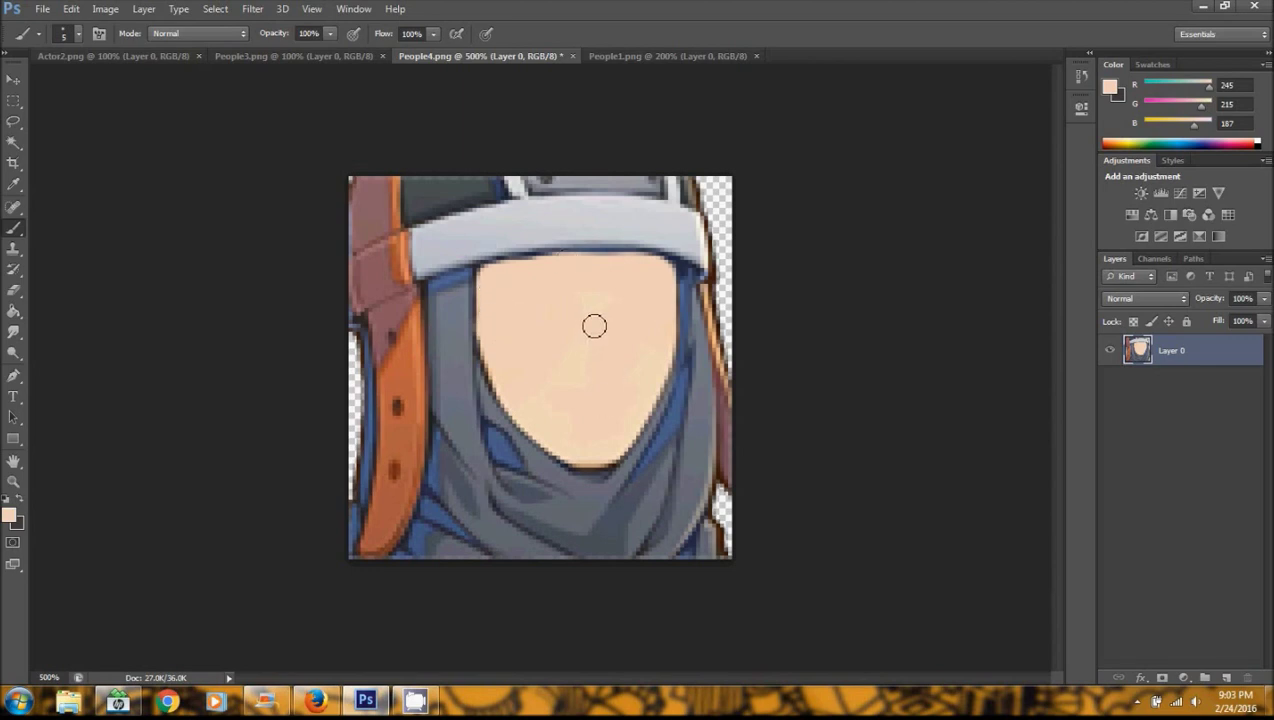
{"action": "left_click", "coordinate": [643, 57]}
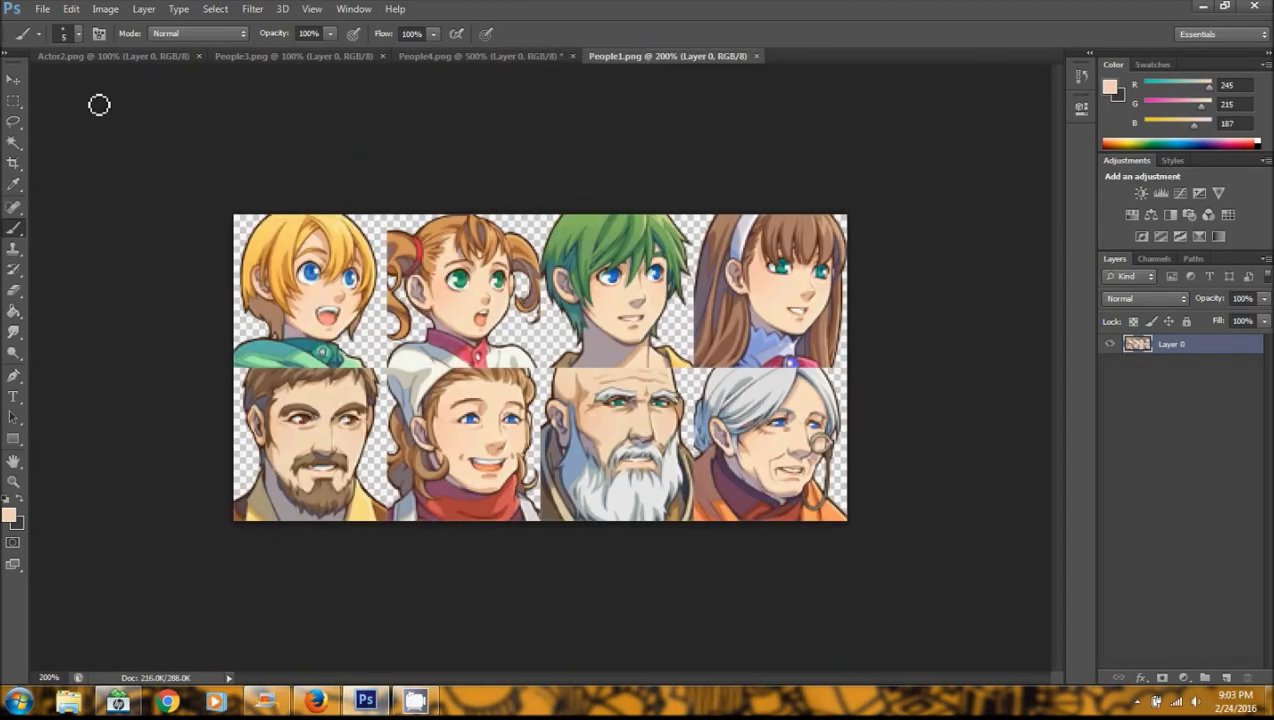
At 400%, lasso and copy the capped girl's face in People1.png, then return to People4.png
{"action": "left_click", "coordinate": [13, 481]}
{"action": "left_click", "coordinate": [460, 456]}
{"action": "left_click", "coordinate": [495, 468]}
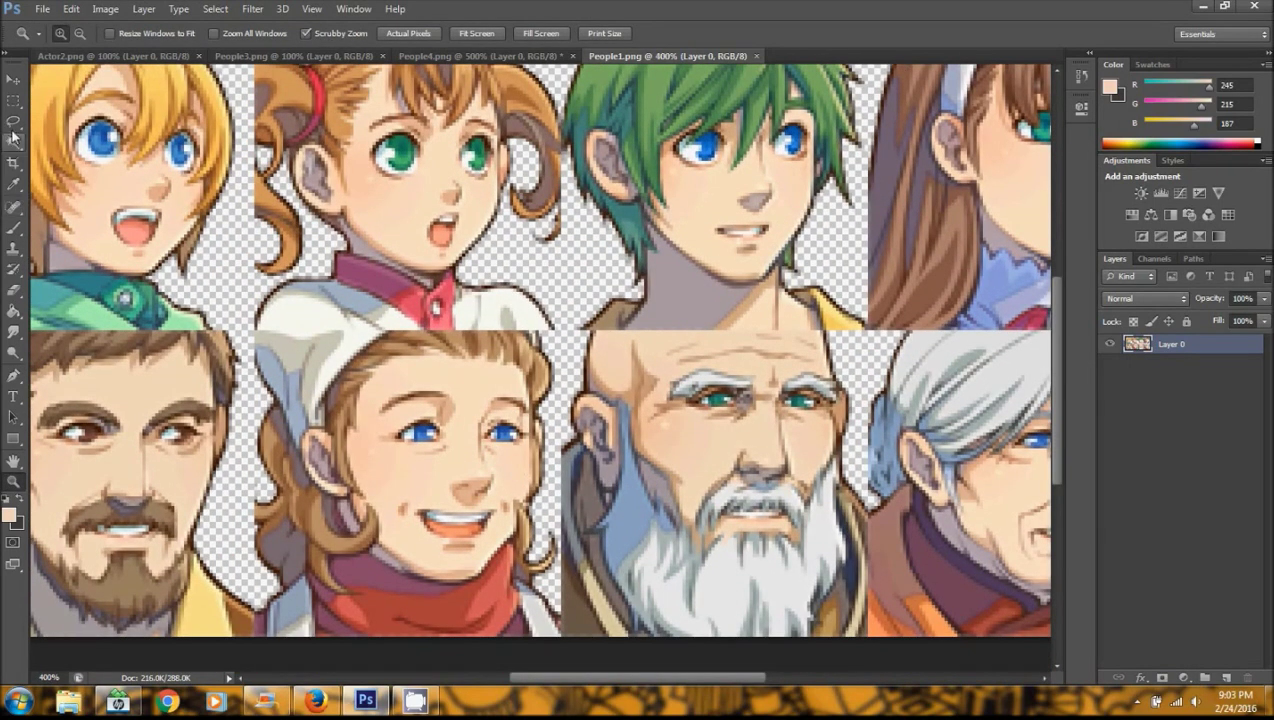
{"action": "left_click", "coordinate": [13, 120]}
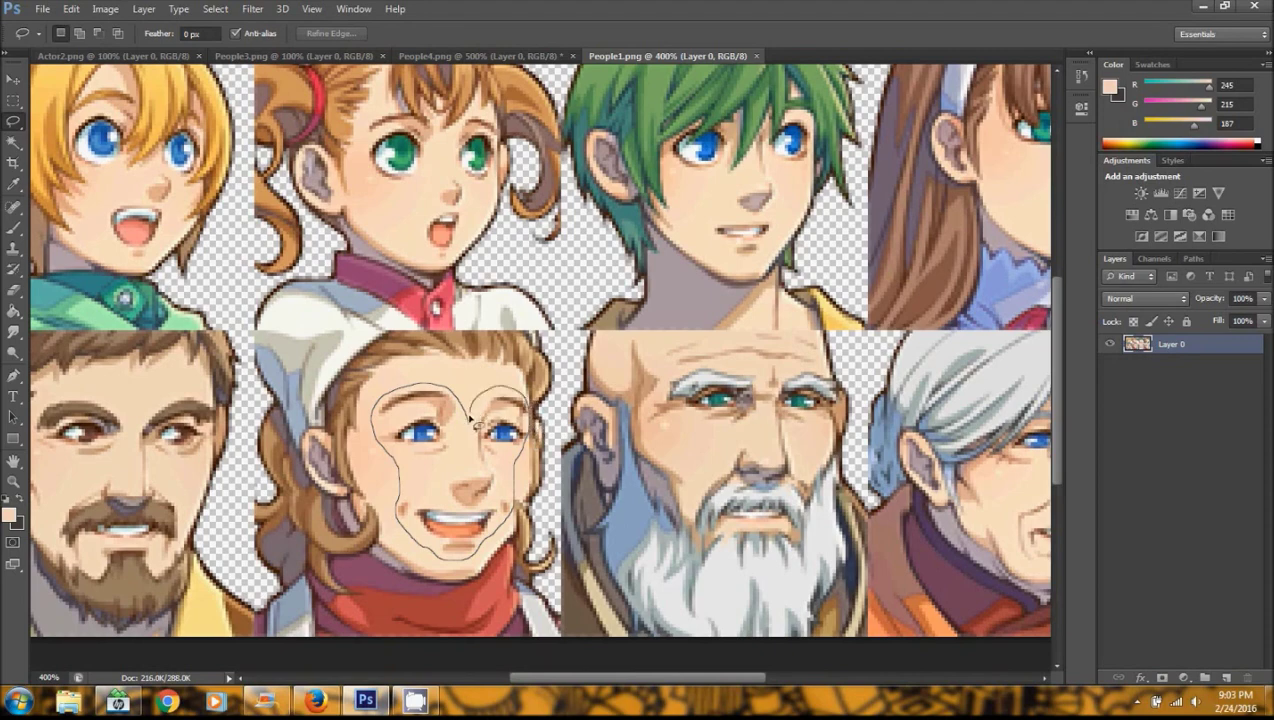
{"action": "left_click_drag", "start_coordinate": [470, 420], "coordinate": [473, 412]}
{"action": "left_click", "coordinate": [62, 11]}
{"action": "left_click", "coordinate": [84, 117]}
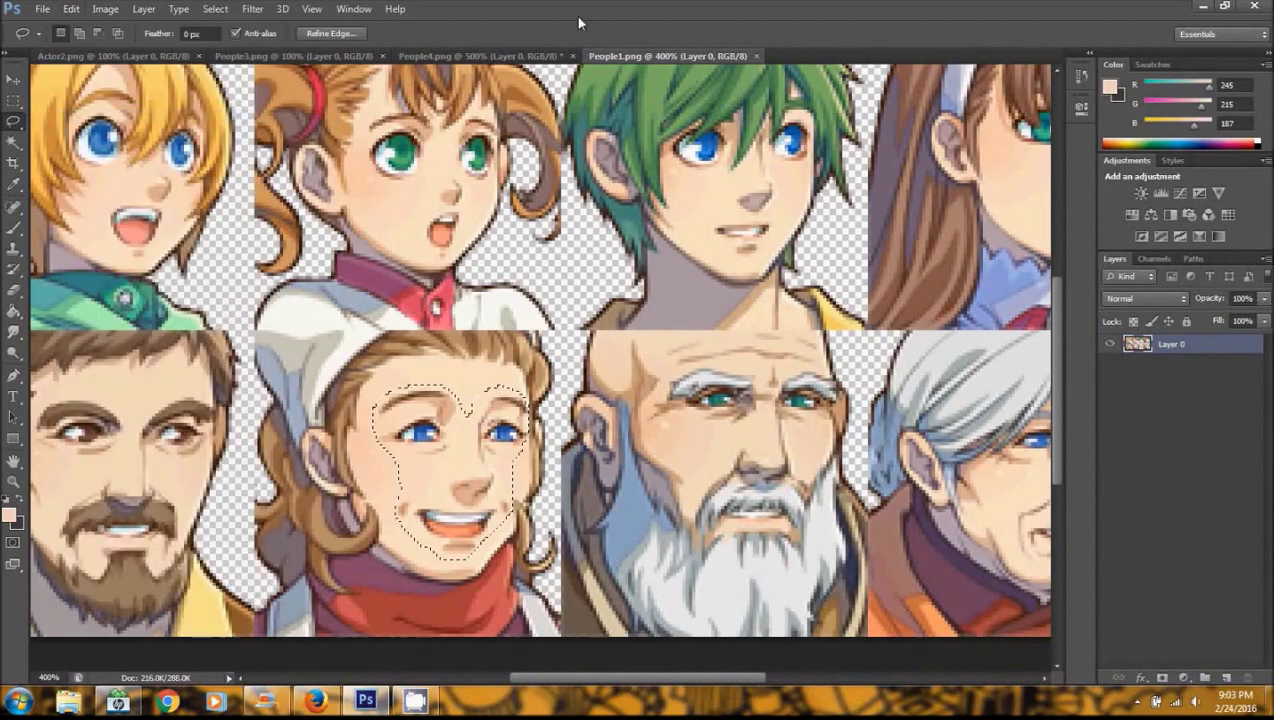
{"action": "left_click", "coordinate": [513, 57]}
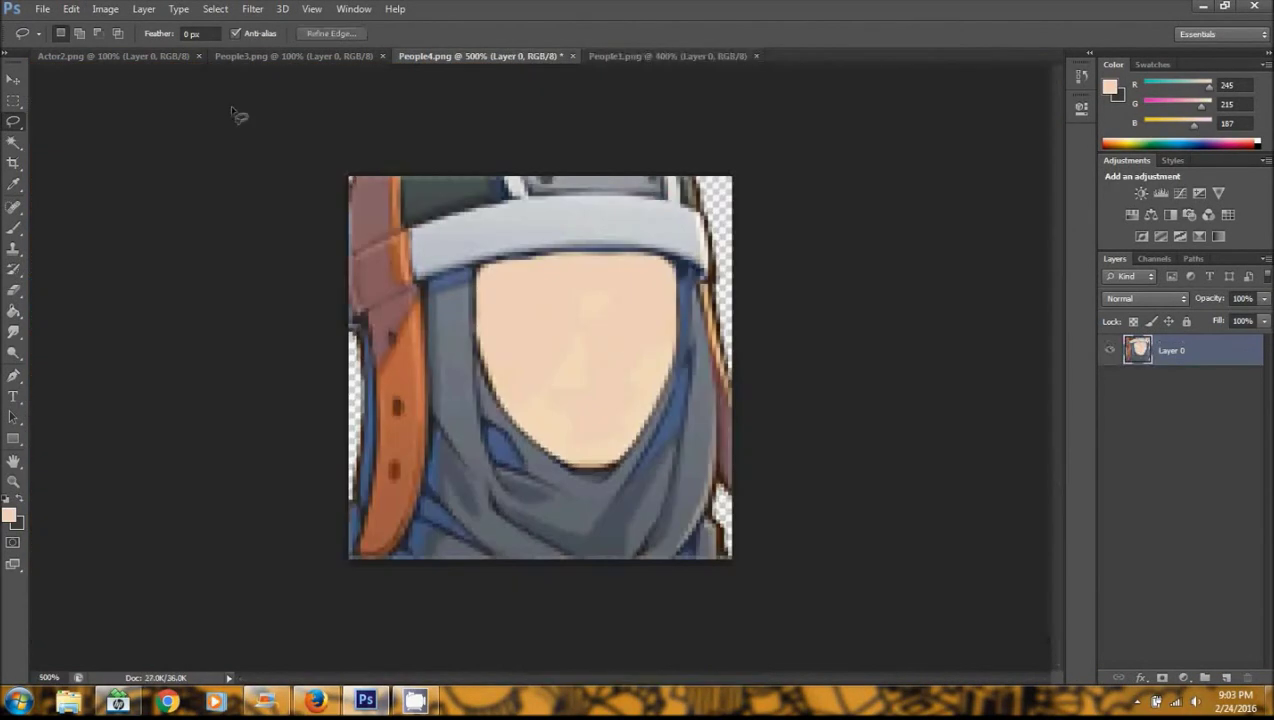
Paste the girl's face as Layer 1 and move it over the soldier's blank face
{"action": "left_click", "coordinate": [75, 10]}
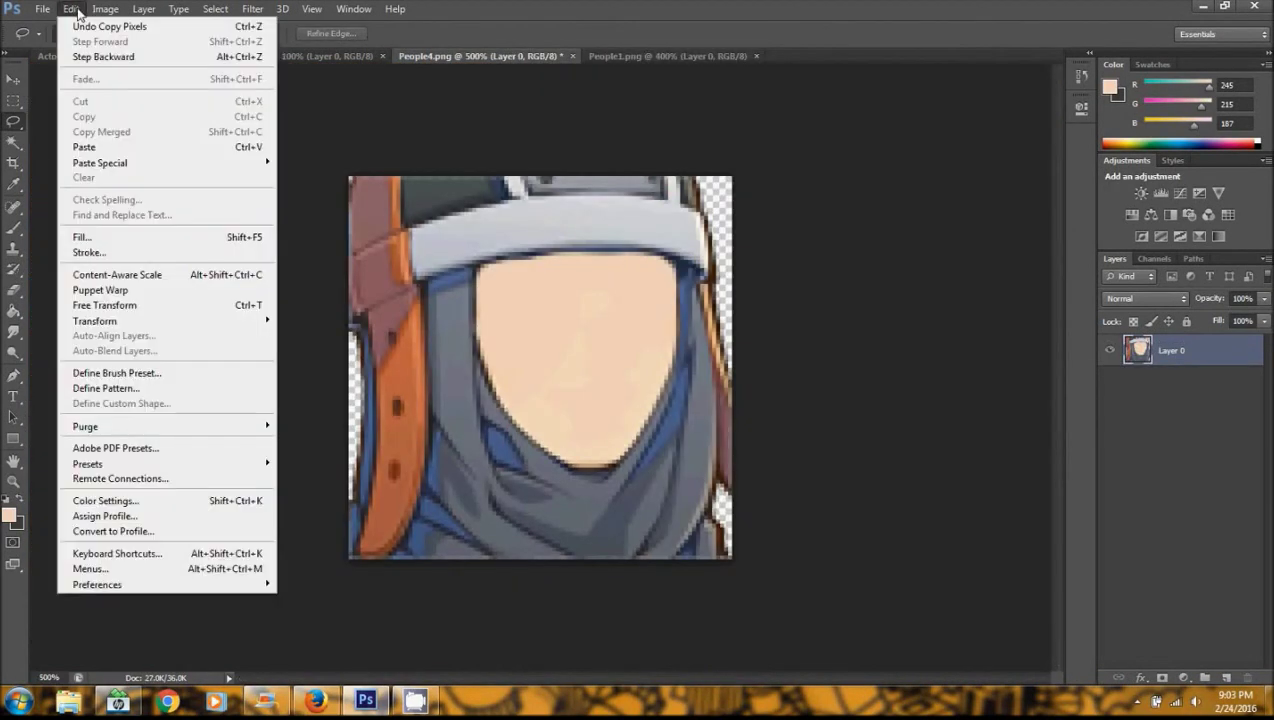
{"action": "left_click", "coordinate": [111, 150]}
{"action": "left_click", "coordinate": [13, 101]}
{"action": "left_click", "coordinate": [13, 79]}
{"action": "mouse_move", "coordinate": [563, 329]}
{"action": "left_mouse_down"}
{"action": "mouse_move", "coordinate": [583, 321]}
{"action": "mouse_move", "coordinate": [588, 346]}
{"action": "mouse_move", "coordinate": [588, 327]}
{"action": "left_mouse_up"}
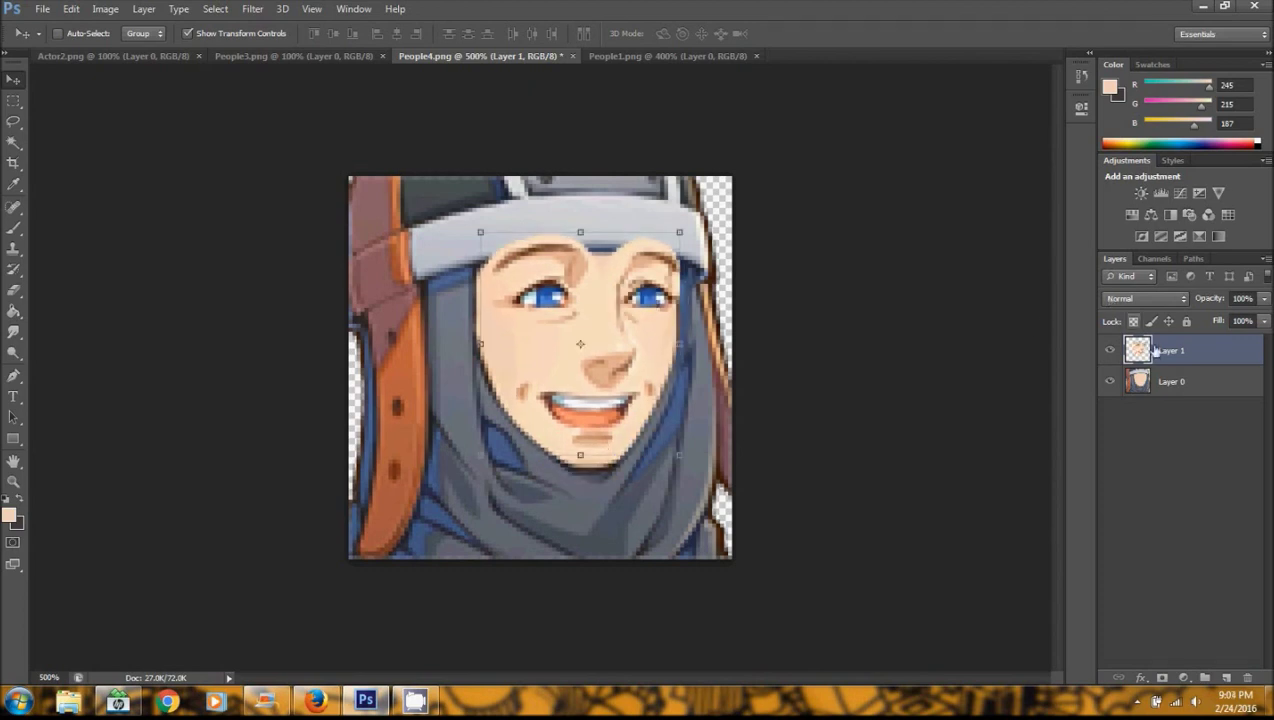
Lower Layer 1's opacity so the pasted face is semi-transparent
{"action": "left_click", "coordinate": [1264, 299]}
{"action": "left_click", "coordinate": [1236, 320]}
{"action": "left_click_drag", "start_coordinate": [1236, 320], "coordinate": [1229, 323]}
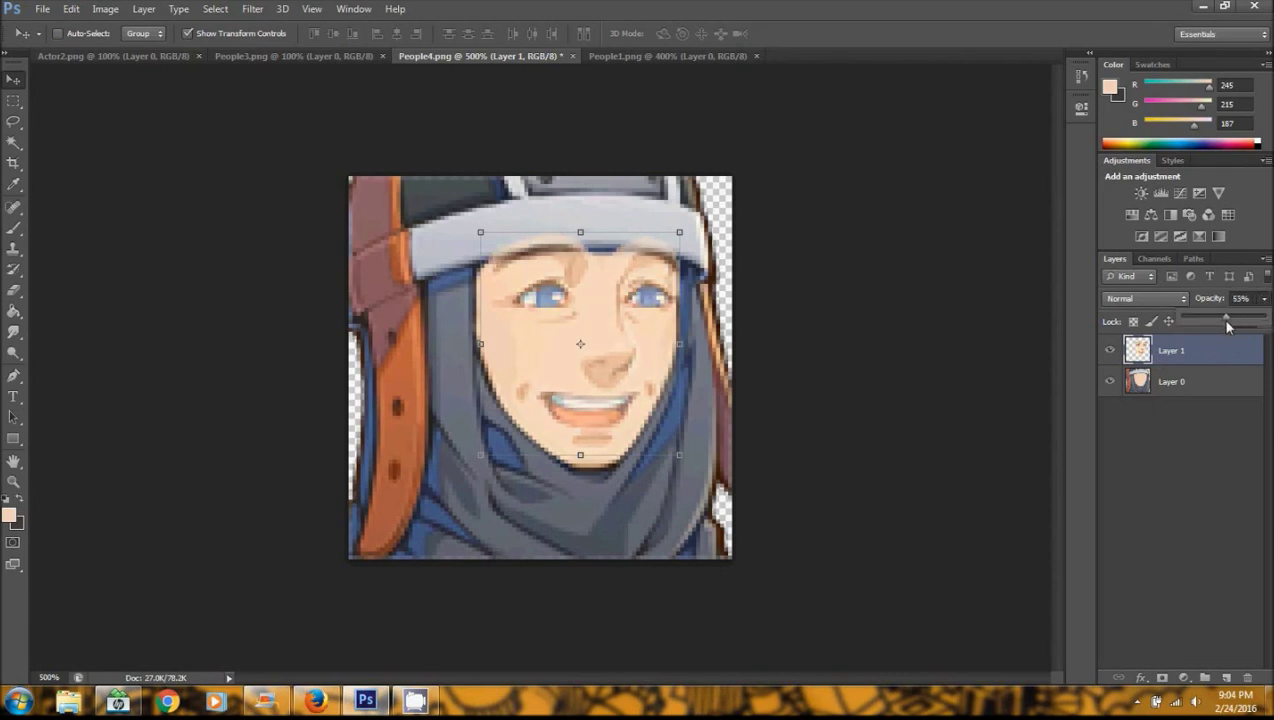
{"action": "left_click", "coordinate": [13, 121]}
Erase the pasted hairline showing under the helmet
{"action": "left_click", "coordinate": [13, 121]}
{"action": "left_click", "coordinate": [13, 290]}
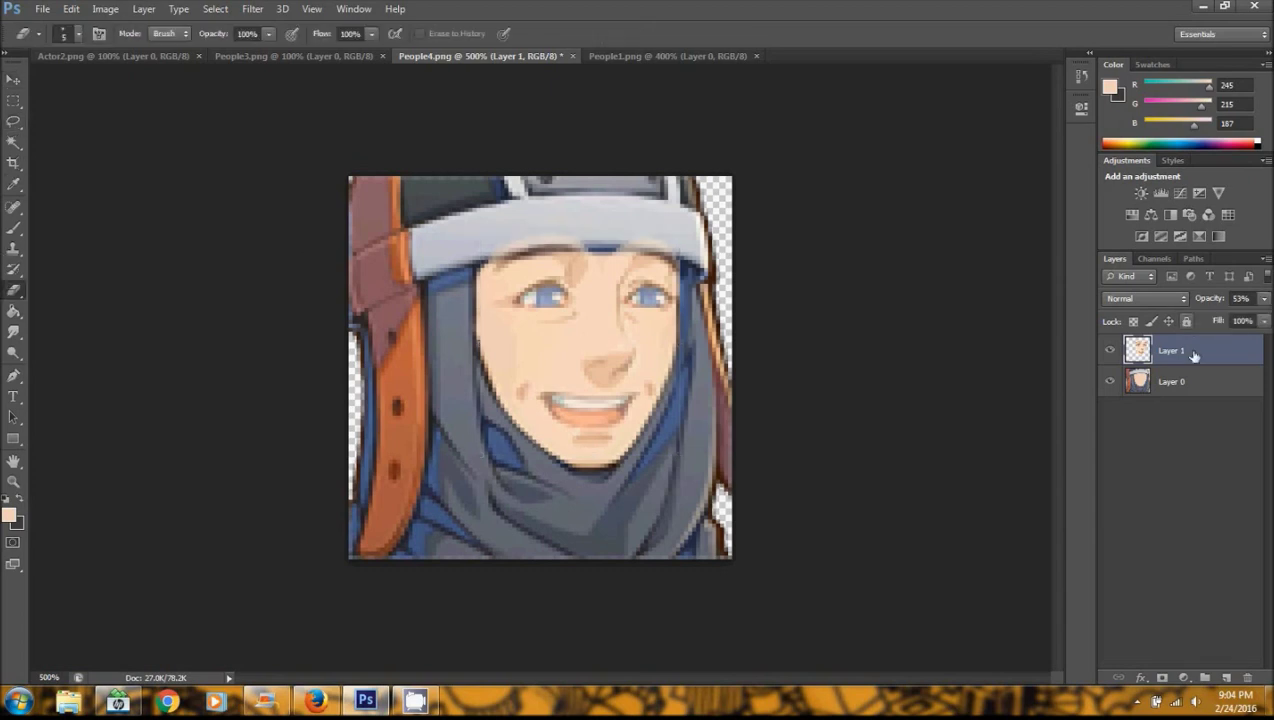
{"action": "mouse_move", "coordinate": [489, 272]}
{"action": "left_mouse_down"}
{"action": "mouse_move", "coordinate": [600, 250]}
{"action": "mouse_move", "coordinate": [486, 257]}
{"action": "mouse_move", "coordinate": [602, 245]}
{"action": "mouse_move", "coordinate": [692, 263]}
{"action": "mouse_move", "coordinate": [602, 241]}
{"action": "left_mouse_up"}
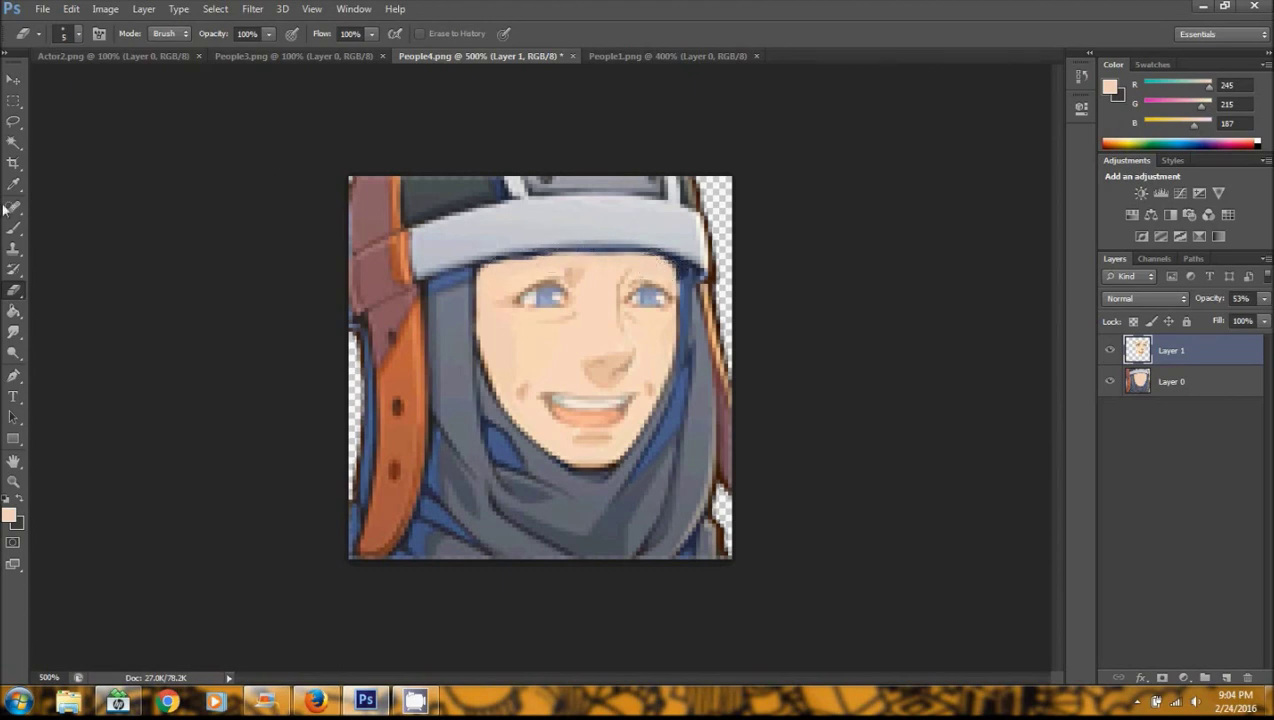
{"action": "left_click", "coordinate": [12, 82]}
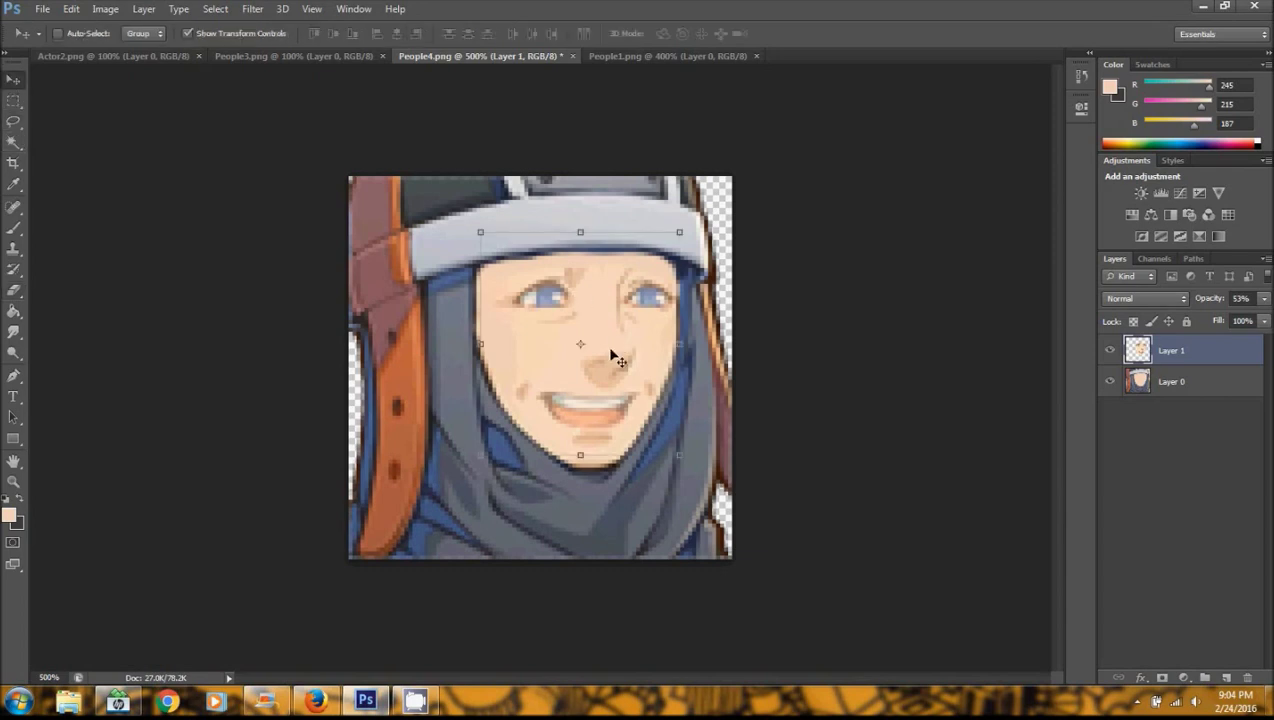
Nudge the pasted face up slightly and erase the smile crease on the cheek
{"action": "left_click_drag", "start_coordinate": [611, 350], "coordinate": [615, 348]}
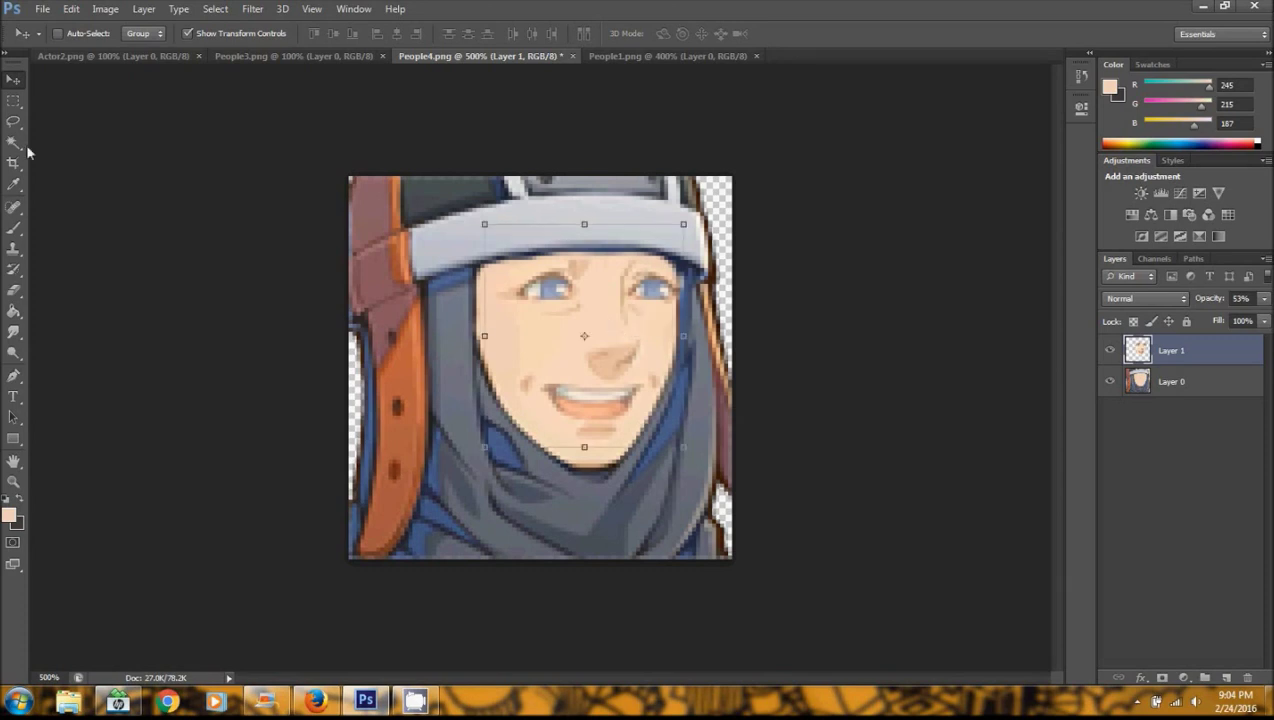
{"action": "left_click", "coordinate": [13, 121]}
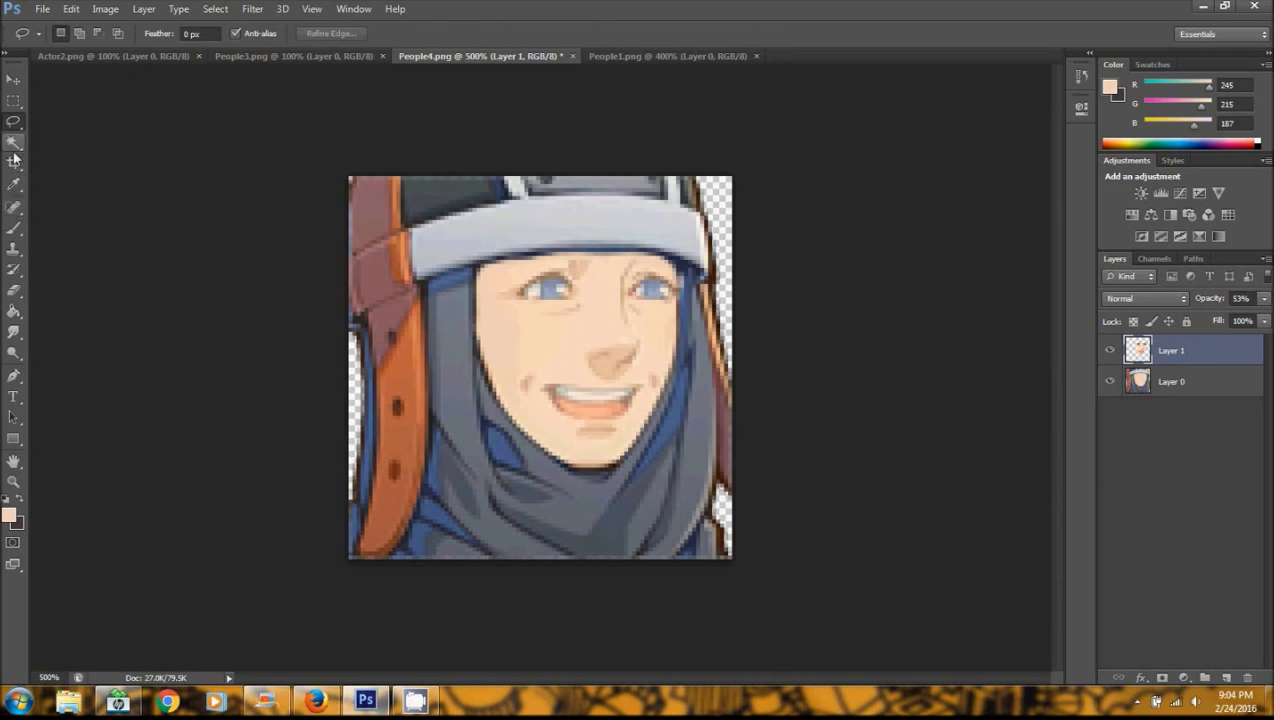
{"action": "left_click", "coordinate": [13, 290]}
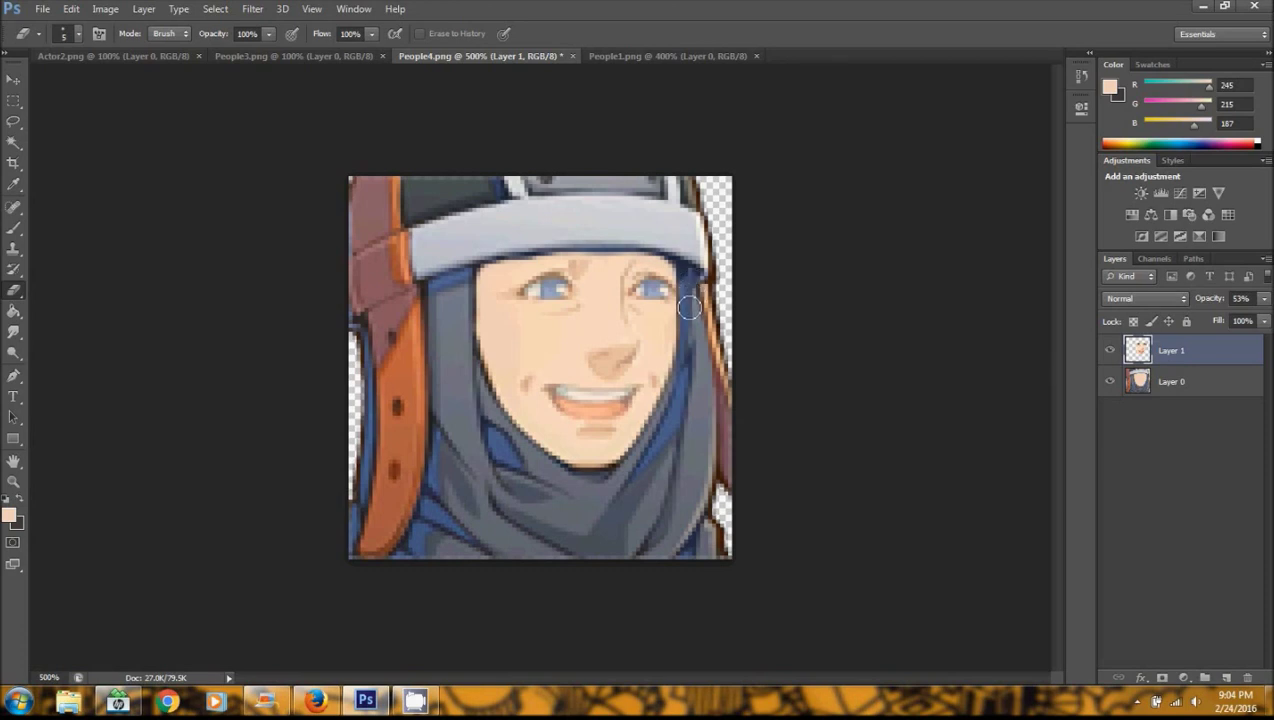
{"action": "mouse_move", "coordinate": [524, 366]}
{"action": "left_mouse_down"}
{"action": "mouse_move", "coordinate": [592, 401]}
{"action": "mouse_move", "coordinate": [654, 383]}
{"action": "mouse_move", "coordinate": [563, 418]}
{"action": "mouse_move", "coordinate": [623, 421]}
{"action": "mouse_move", "coordinate": [609, 441]}
{"action": "mouse_move", "coordinate": [565, 417]}
{"action": "mouse_move", "coordinate": [521, 443]}
{"action": "left_mouse_up"}
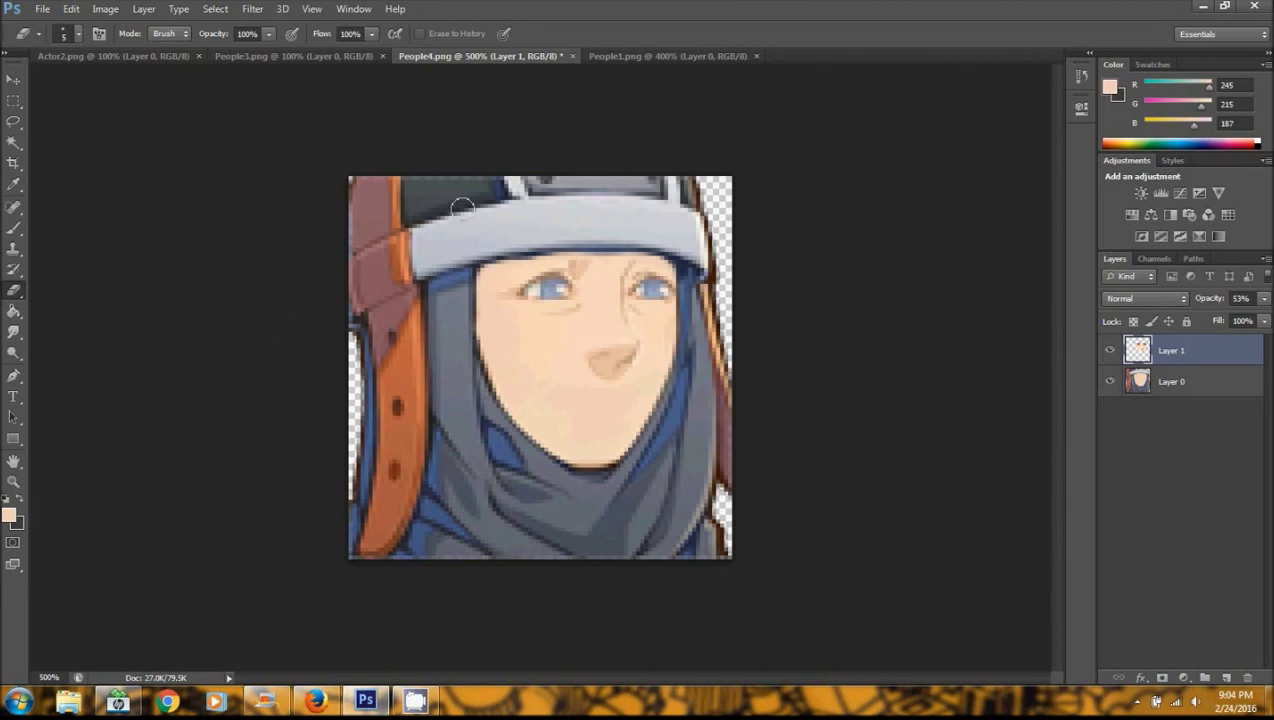
Set Layer 1's opacity to 53%
{"action": "left_click", "coordinate": [1264, 321]}
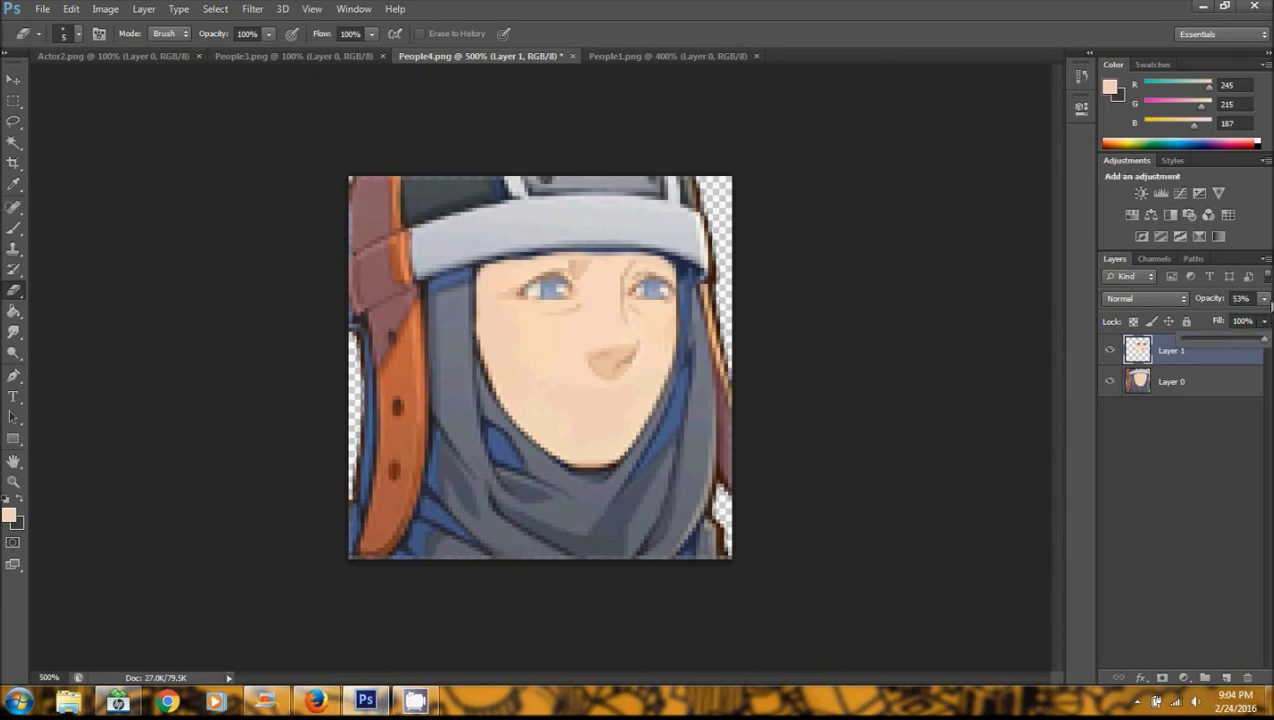
{"action": "left_click", "coordinate": [1264, 298]}
{"action": "left_click_drag", "start_coordinate": [1237, 318], "coordinate": [1268, 318]}
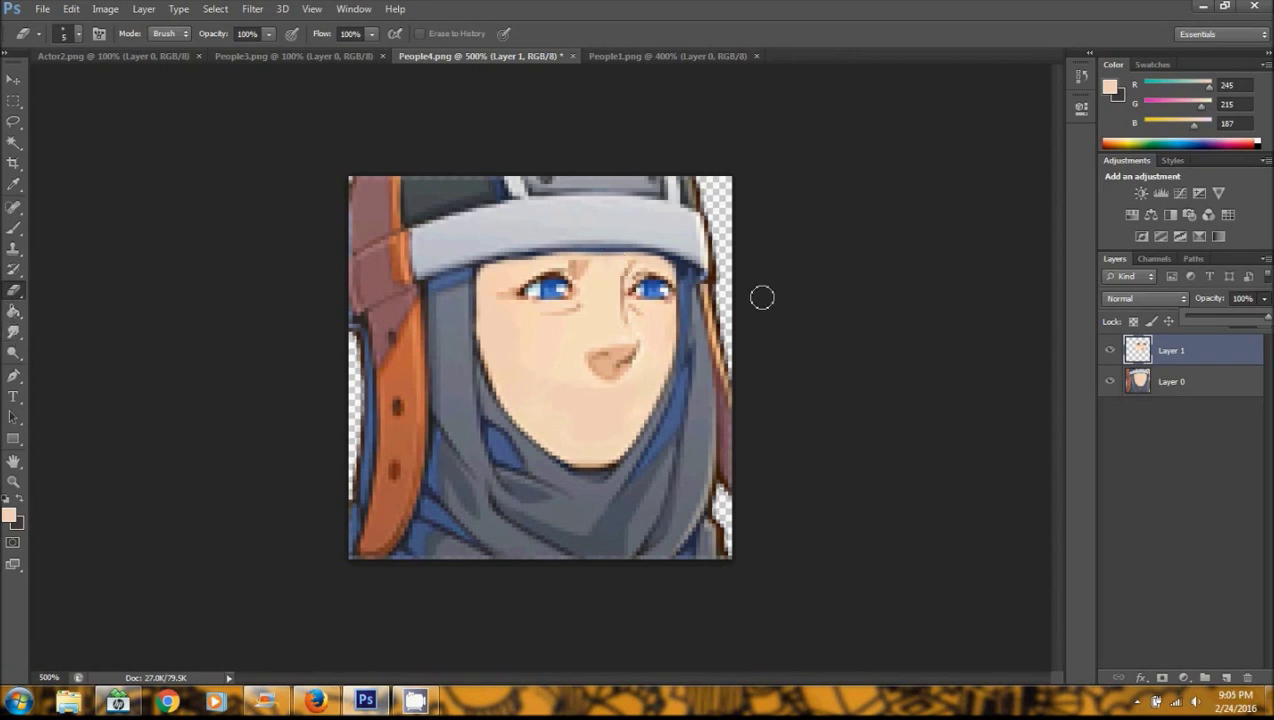
{"action": "type", "text": "53"}
{"action": "key", "text": "Return"}
Shift the pasted face slightly down and into alignment with the soldier's face
{"action": "key", "text": "ctrl+Down"}
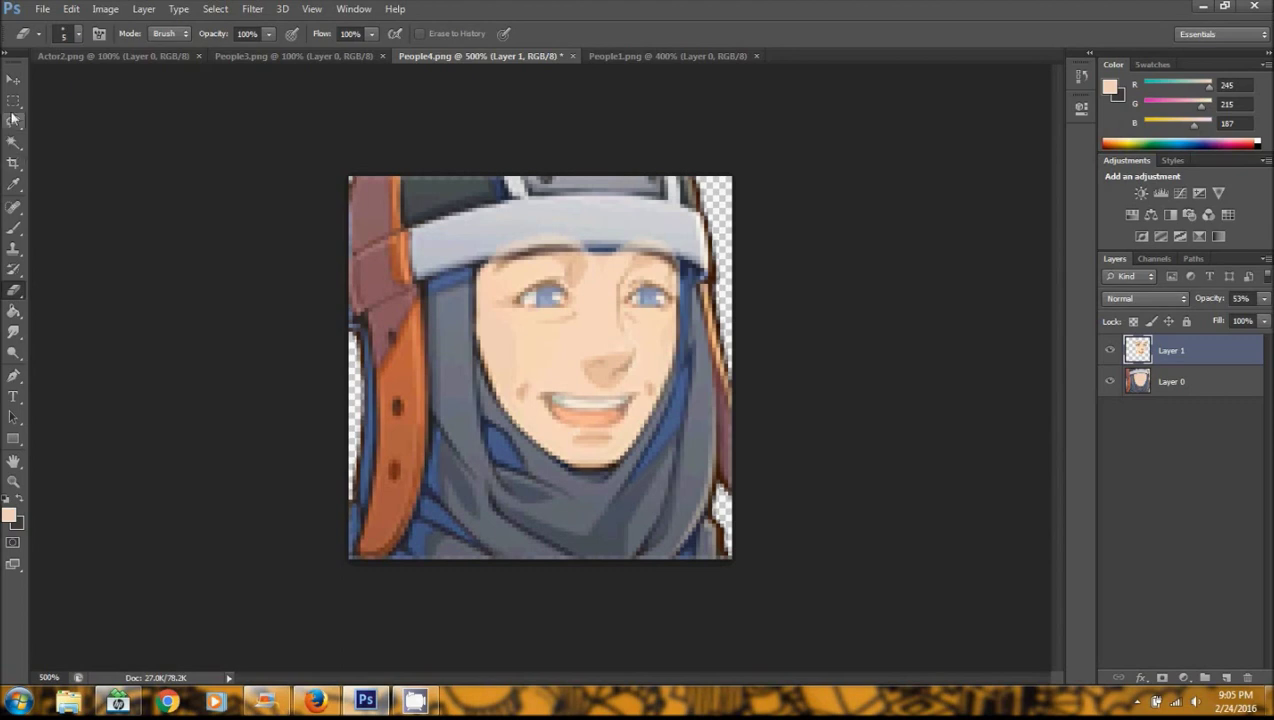
{"action": "left_click", "coordinate": [13, 79]}
{"action": "left_click_drag", "start_coordinate": [630, 364], "coordinate": [628, 350]}
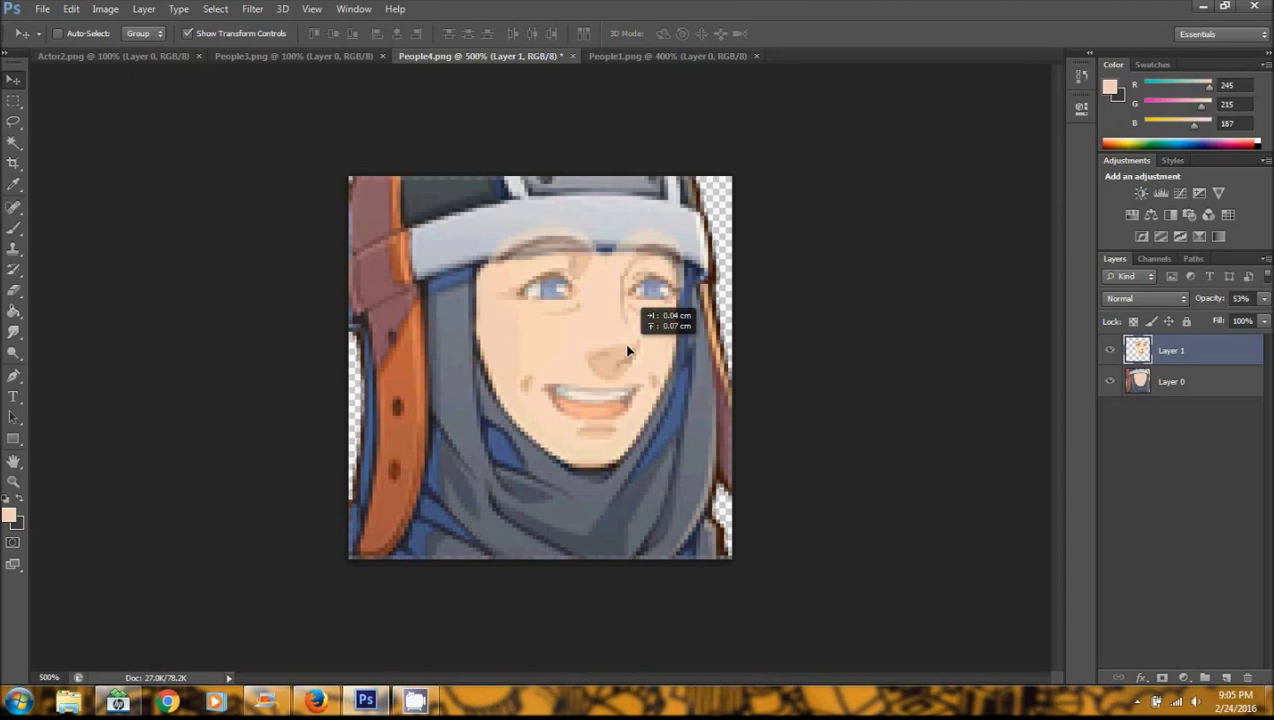
{"action": "left_click_drag", "start_coordinate": [628, 350], "coordinate": [628, 350]}
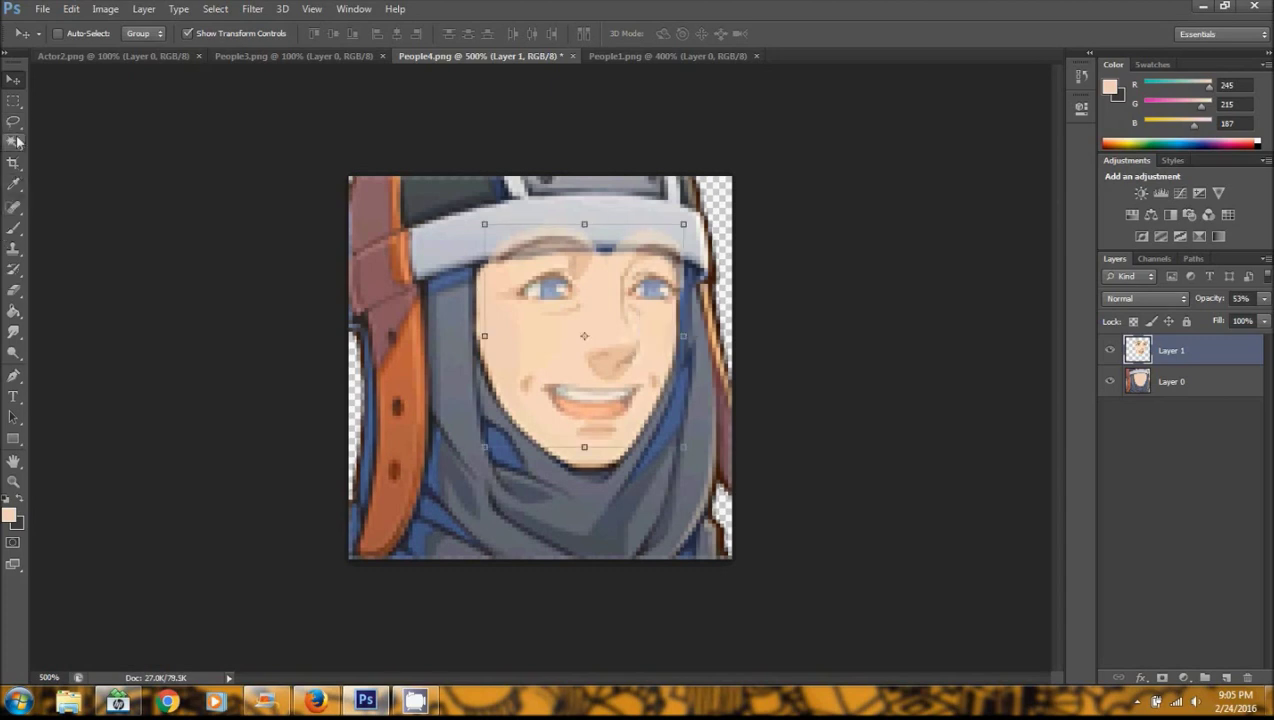
Erase the forehead shading band and the open-teeth smile, then adjust Layer 1's opacity
{"action": "left_click", "coordinate": [13, 100]}
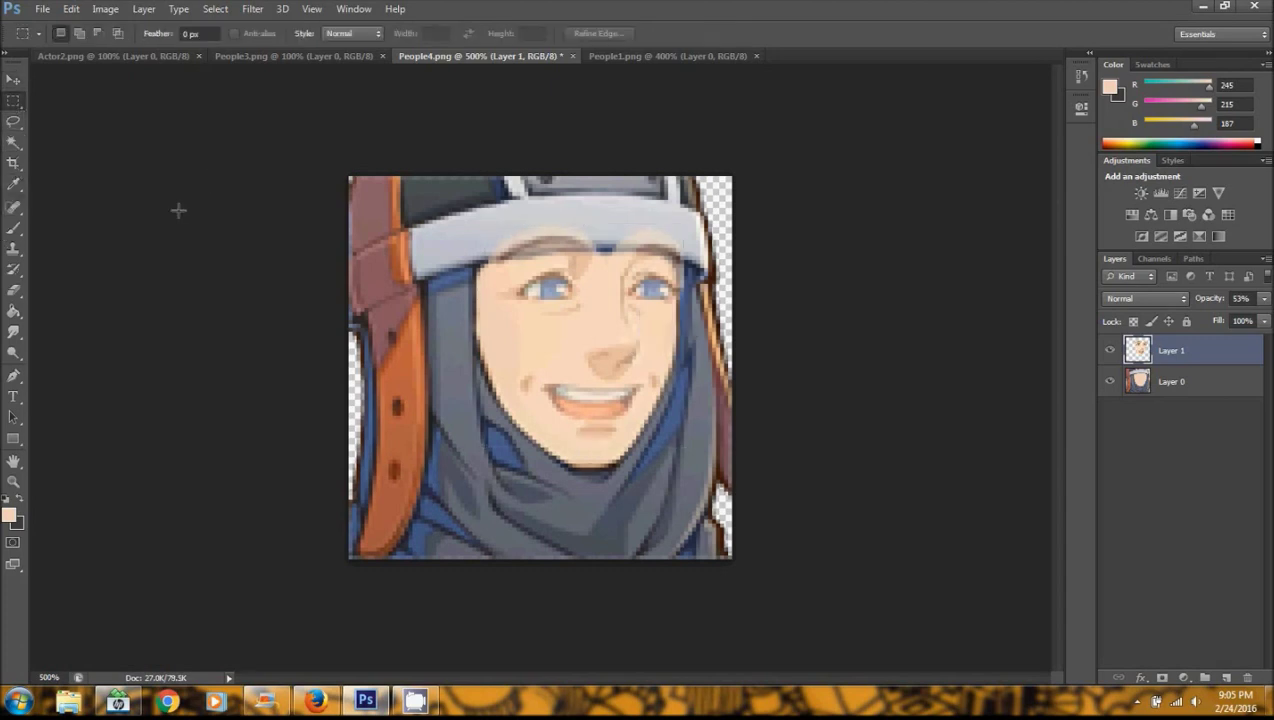
{"action": "left_click", "coordinate": [14, 291]}
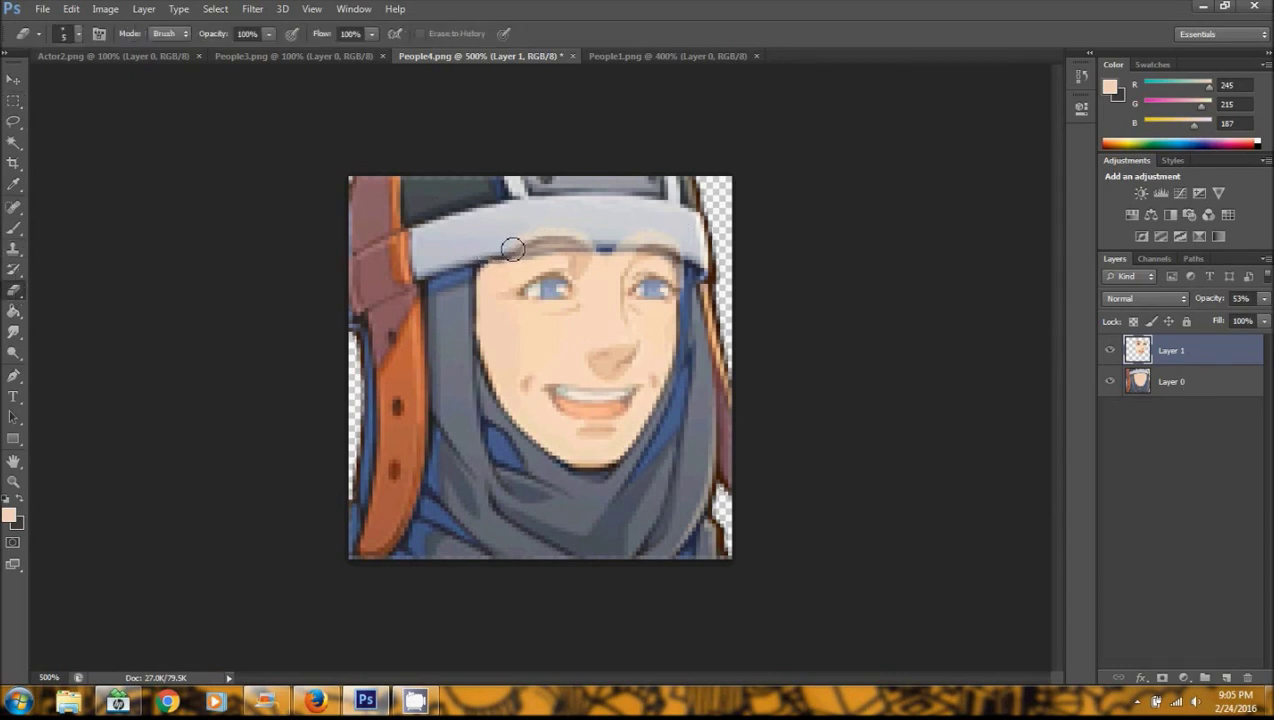
{"action": "mouse_move", "coordinate": [512, 249]}
{"action": "left_mouse_down"}
{"action": "mouse_move", "coordinate": [599, 245]}
{"action": "mouse_move", "coordinate": [524, 237]}
{"action": "mouse_move", "coordinate": [549, 230]}
{"action": "mouse_move", "coordinate": [613, 233]}
{"action": "mouse_move", "coordinate": [517, 242]}
{"action": "mouse_move", "coordinate": [564, 233]}
{"action": "mouse_move", "coordinate": [678, 254]}
{"action": "mouse_move", "coordinate": [669, 244]}
{"action": "mouse_move", "coordinate": [685, 239]}
{"action": "mouse_move", "coordinate": [689, 286]}
{"action": "left_mouse_up"}
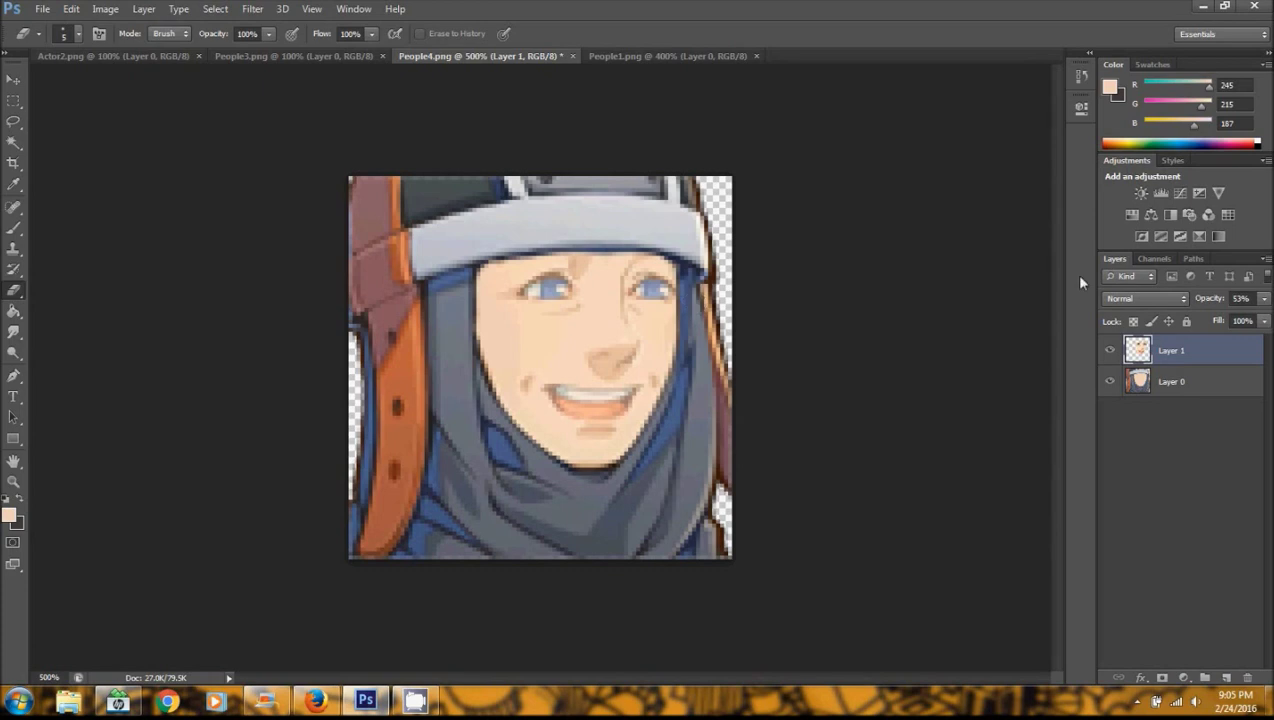
{"action": "mouse_move", "coordinate": [657, 378]}
{"action": "left_mouse_down"}
{"action": "mouse_move", "coordinate": [531, 376]}
{"action": "mouse_move", "coordinate": [593, 418]}
{"action": "mouse_move", "coordinate": [547, 397]}
{"action": "mouse_move", "coordinate": [657, 413]}
{"action": "mouse_move", "coordinate": [620, 407]}
{"action": "mouse_move", "coordinate": [593, 434]}
{"action": "mouse_move", "coordinate": [572, 429]}
{"action": "mouse_move", "coordinate": [625, 434]}
{"action": "mouse_move", "coordinate": [594, 438]}
{"action": "left_mouse_up"}
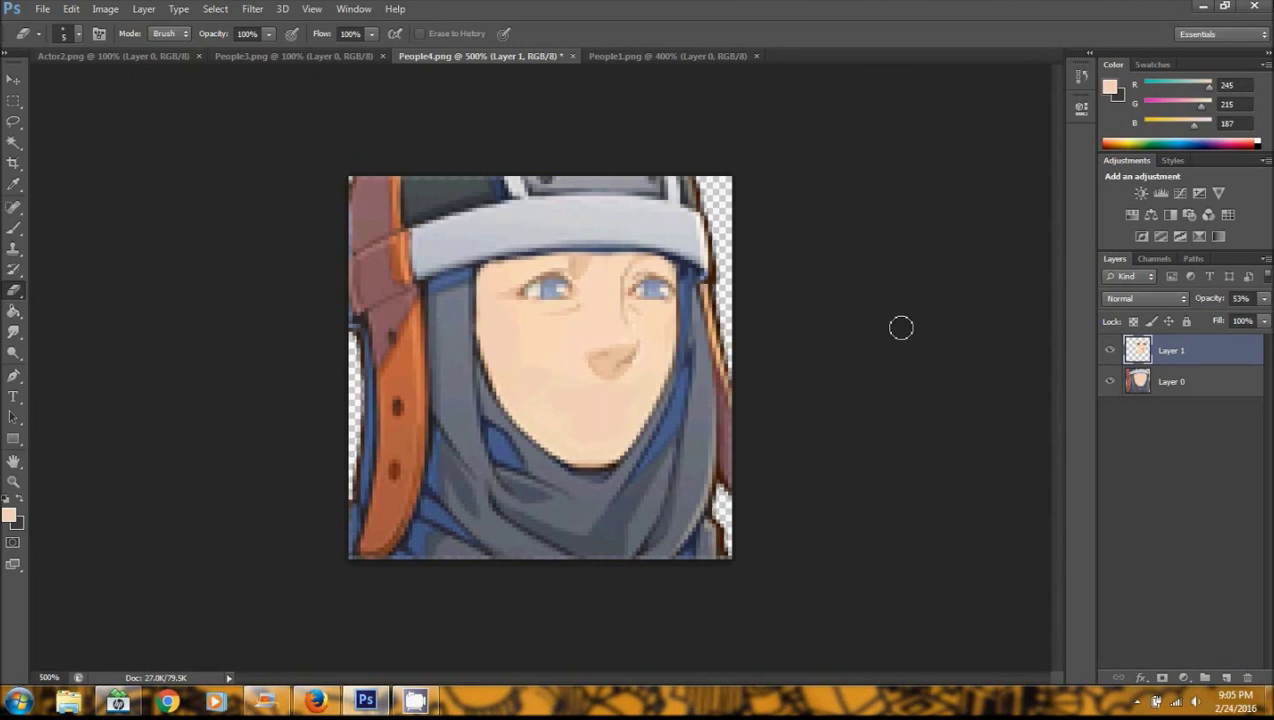
{"action": "left_click", "coordinate": [1265, 298]}
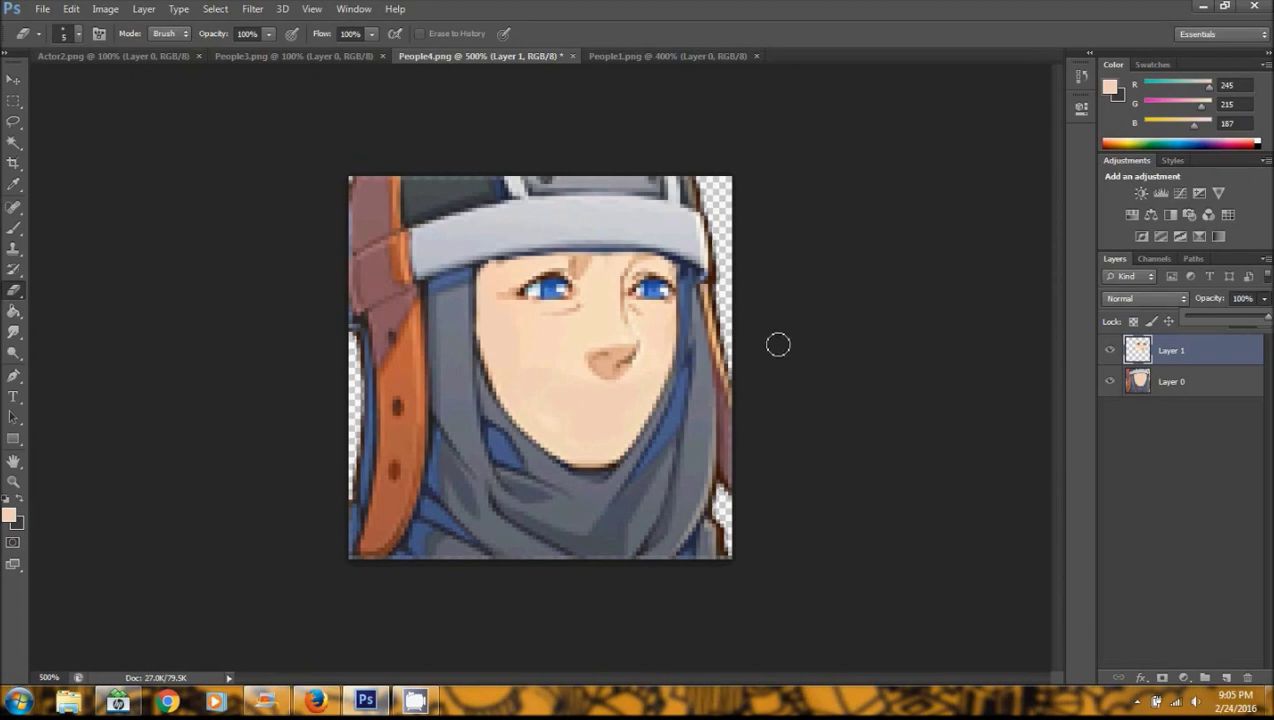
{"action": "left_click", "coordinate": [636, 54]}
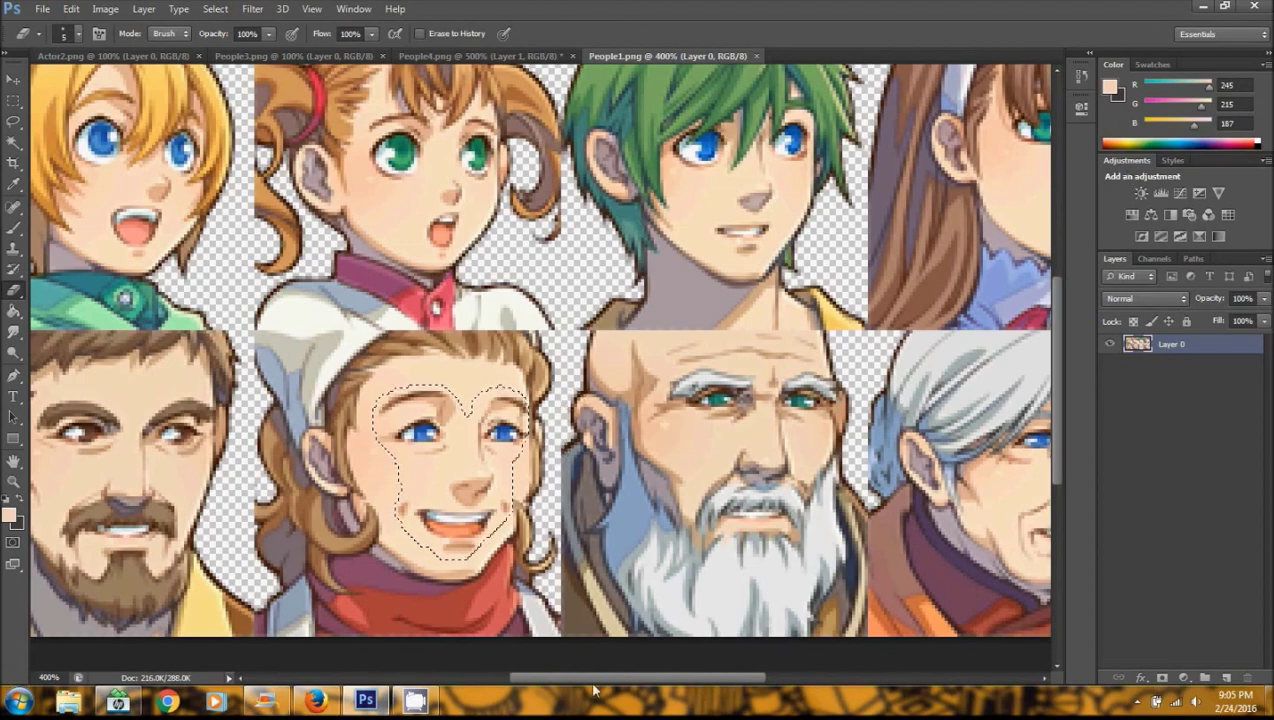
On the People3 sheet, zoom in and lasso the brown-haired girl's mouth
{"action": "left_click_drag", "start_coordinate": [596, 680], "coordinate": [520, 684]}
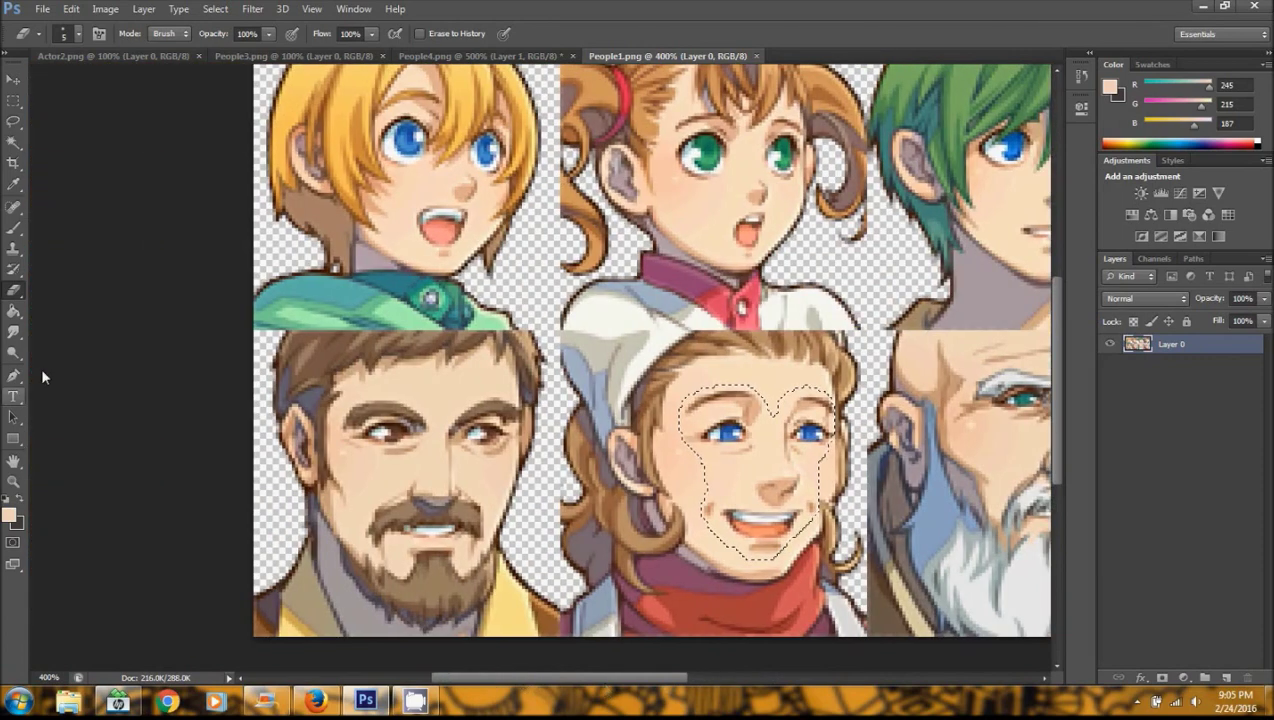
{"action": "left_click", "coordinate": [335, 57]}
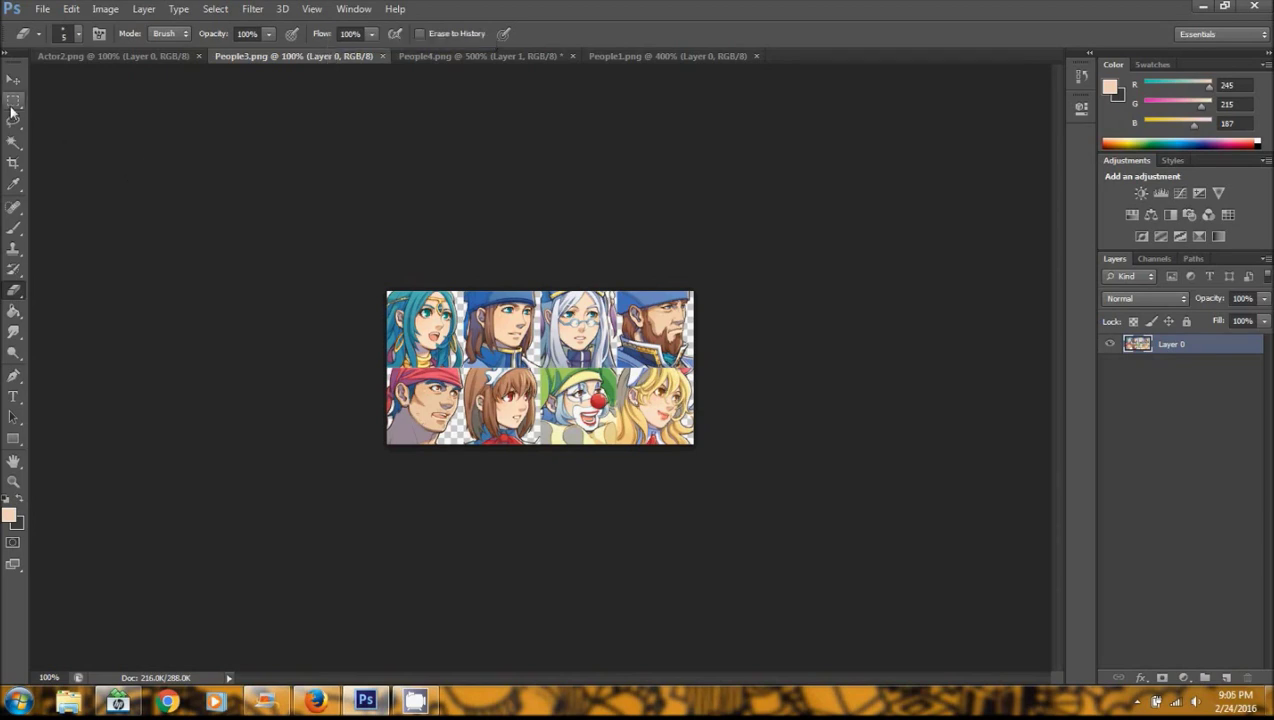
{"action": "left_click", "coordinate": [13, 481]}
{"action": "left_click", "coordinate": [508, 420]}
{"action": "left_click", "coordinate": [495, 470]}
{"action": "left_click", "coordinate": [474, 528]}
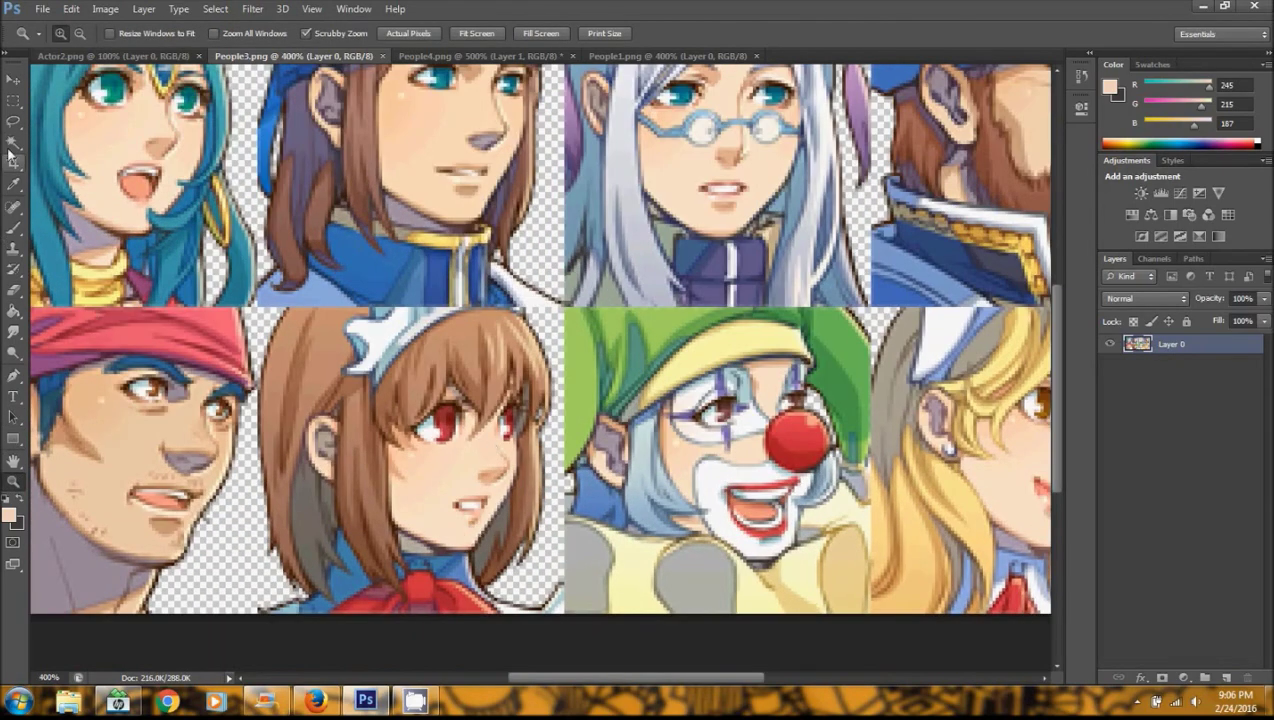
{"action": "left_click", "coordinate": [14, 121]}
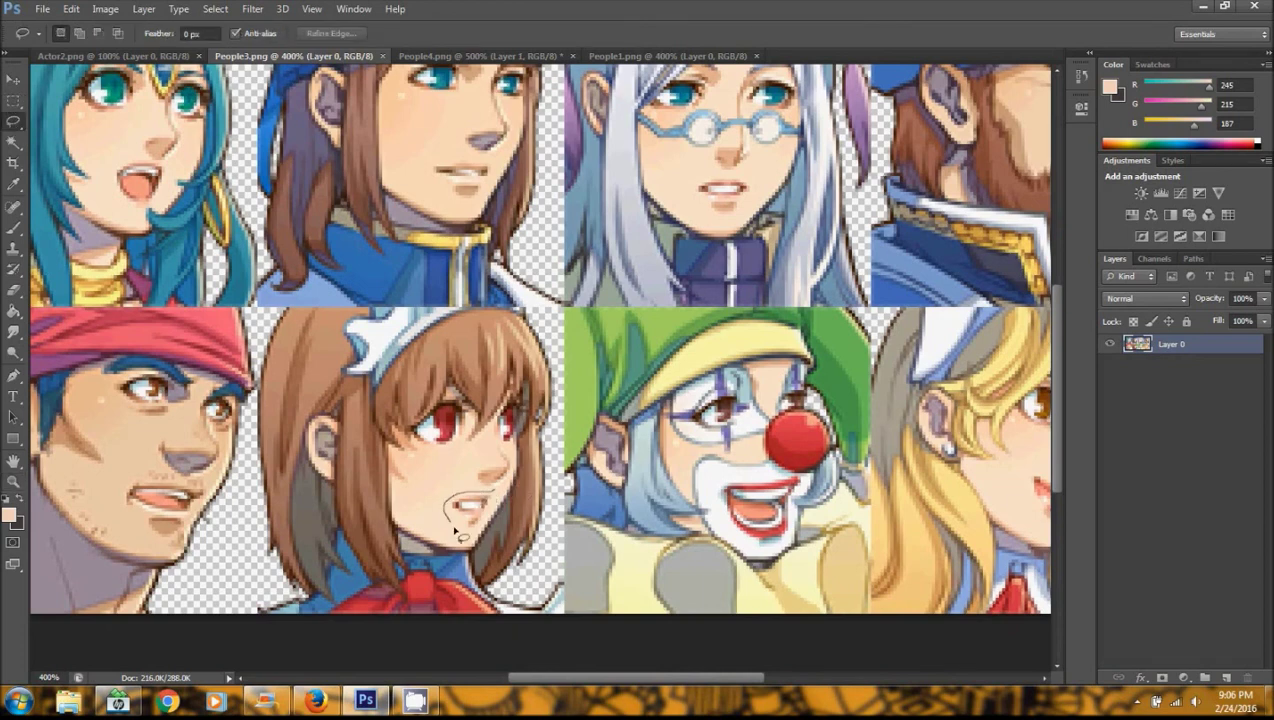
{"action": "mouse_move", "coordinate": [462, 533]}
{"action": "left_mouse_down"}
{"action": "mouse_move", "coordinate": [497, 508]}
{"action": "mouse_move", "coordinate": [486, 500]}
{"action": "left_mouse_up"}
{"action": "left_click", "coordinate": [500, 265]}
In Actor2.png at 300%, lasso the smiling mouth of the woman in the dark hat
{"action": "left_click_drag", "start_coordinate": [720, 683], "coordinate": [760, 683]}
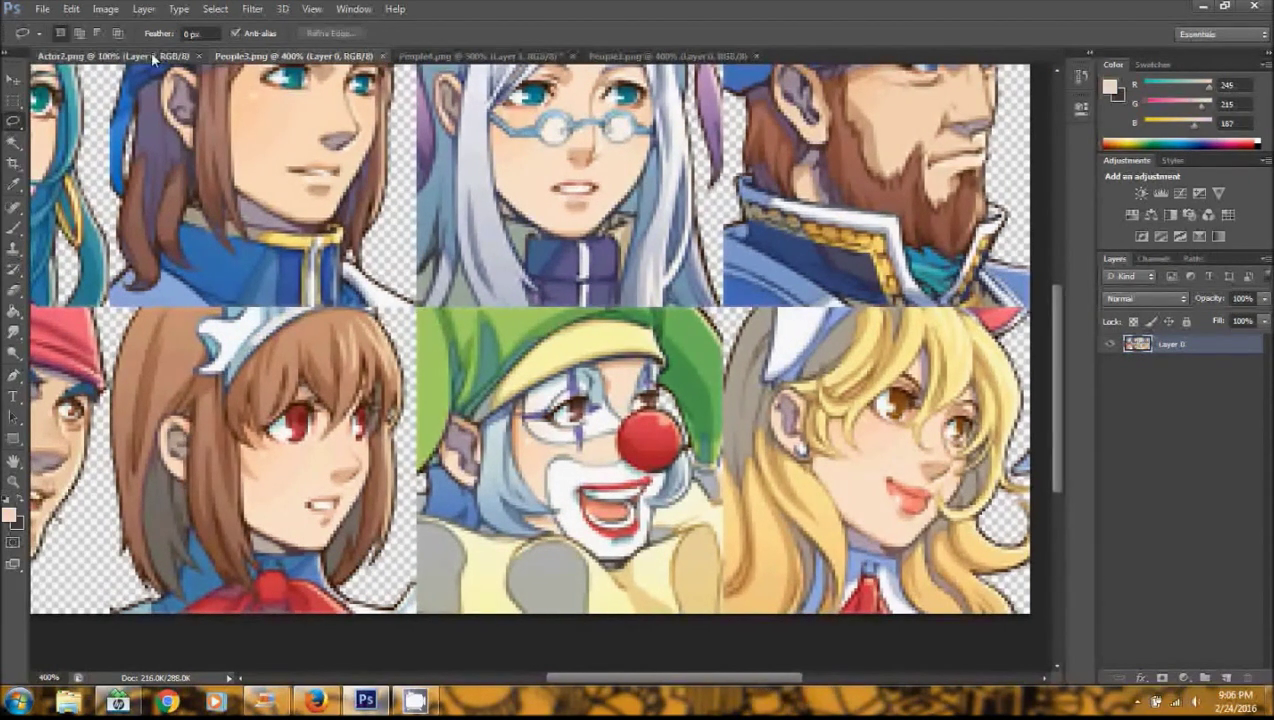
{"action": "left_click", "coordinate": [150, 56]}
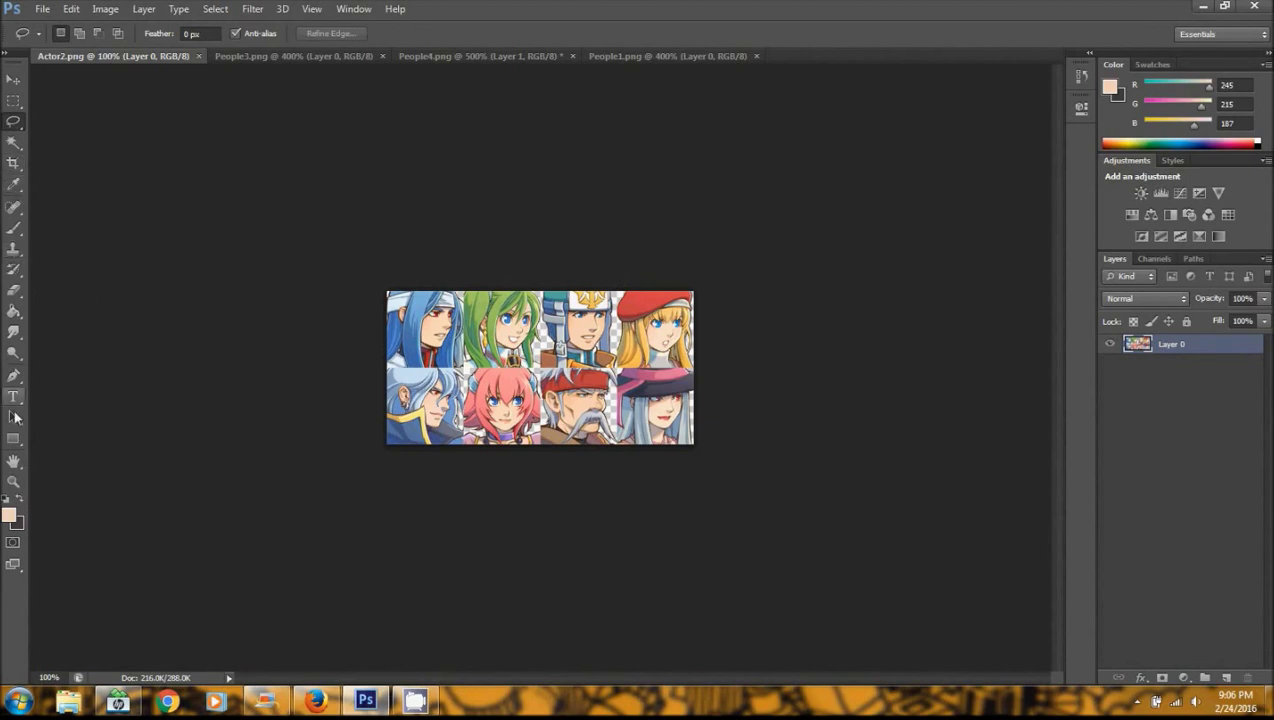
{"action": "left_click", "coordinate": [13, 481]}
{"action": "left_click", "coordinate": [488, 400]}
{"action": "left_click", "coordinate": [514, 373]}
{"action": "left_click", "coordinate": [514, 373]}
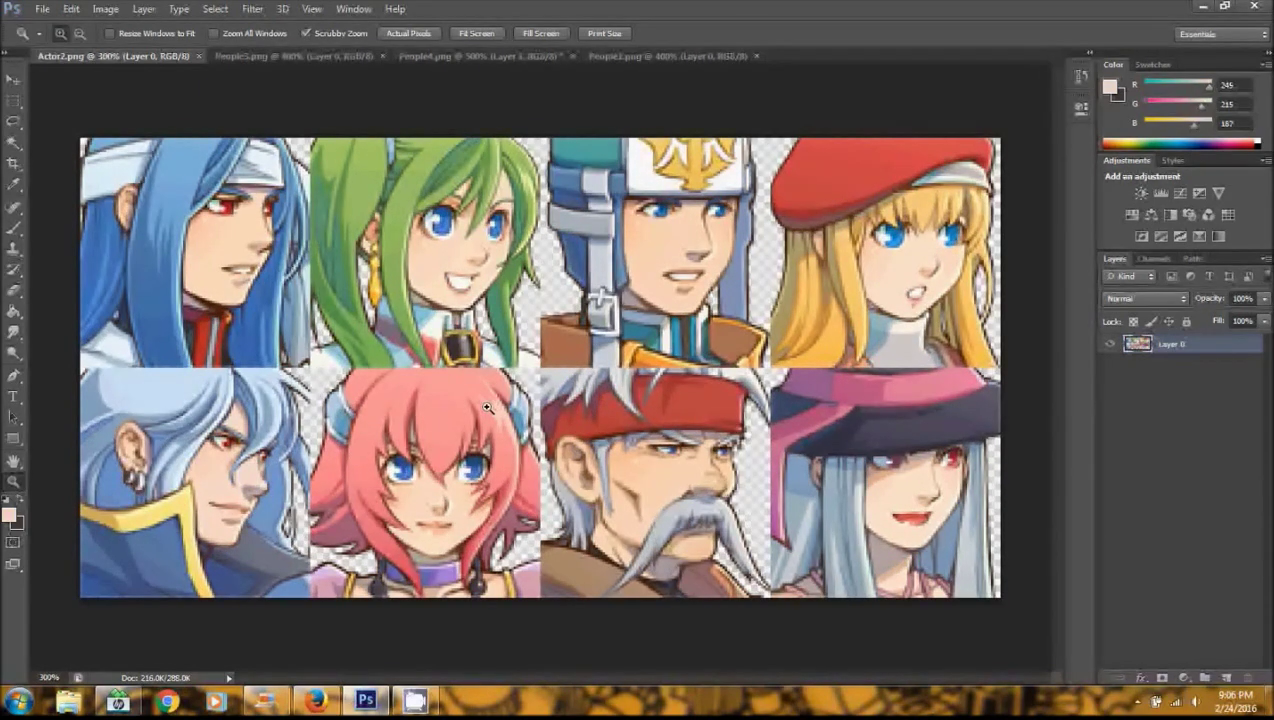
{"action": "left_click", "coordinate": [13, 121]}
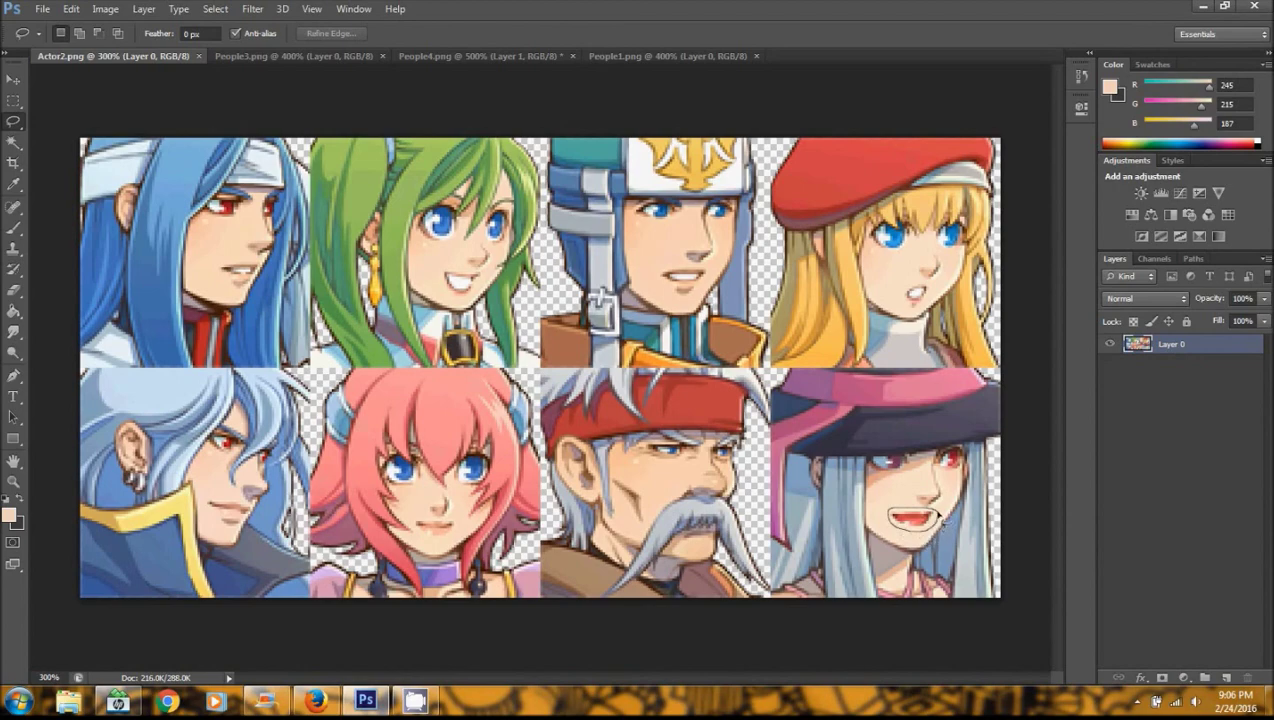
{"action": "left_click_drag", "start_coordinate": [940, 515], "coordinate": [893, 512]}
Copy the selected smiling mouth and go to the hooded portrait in People4.png
{"action": "left_click", "coordinate": [71, 9]}
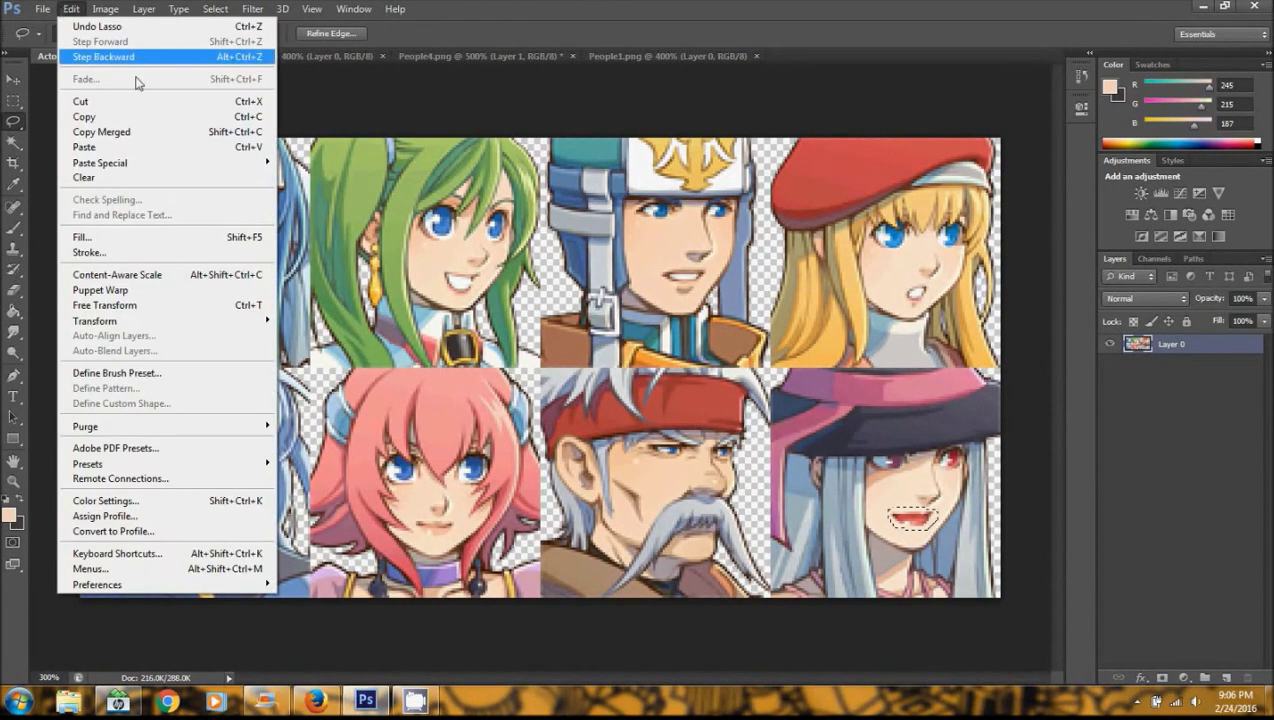
{"action": "left_click", "coordinate": [84, 116]}
{"action": "left_click", "coordinate": [682, 56]}
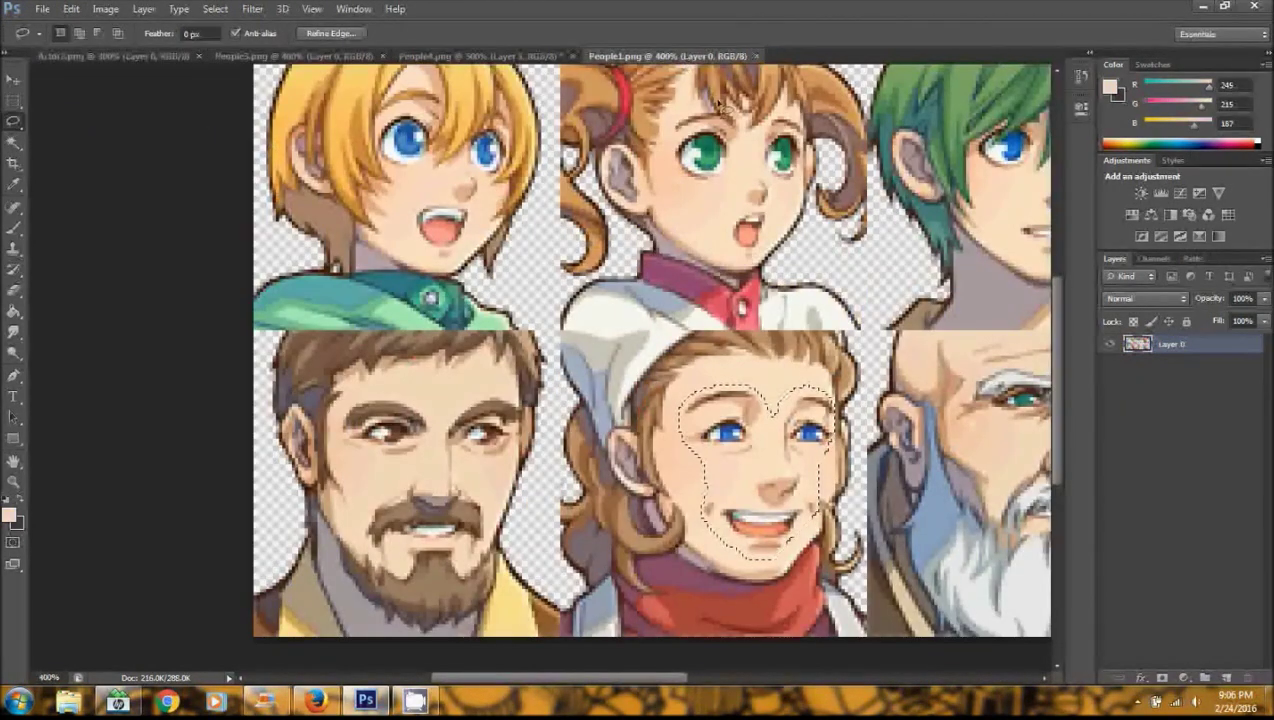
{"action": "left_click", "coordinate": [440, 56]}
Paste the mouth as Layer 2 and move it onto the face below the nose
{"action": "left_click", "coordinate": [71, 9]}
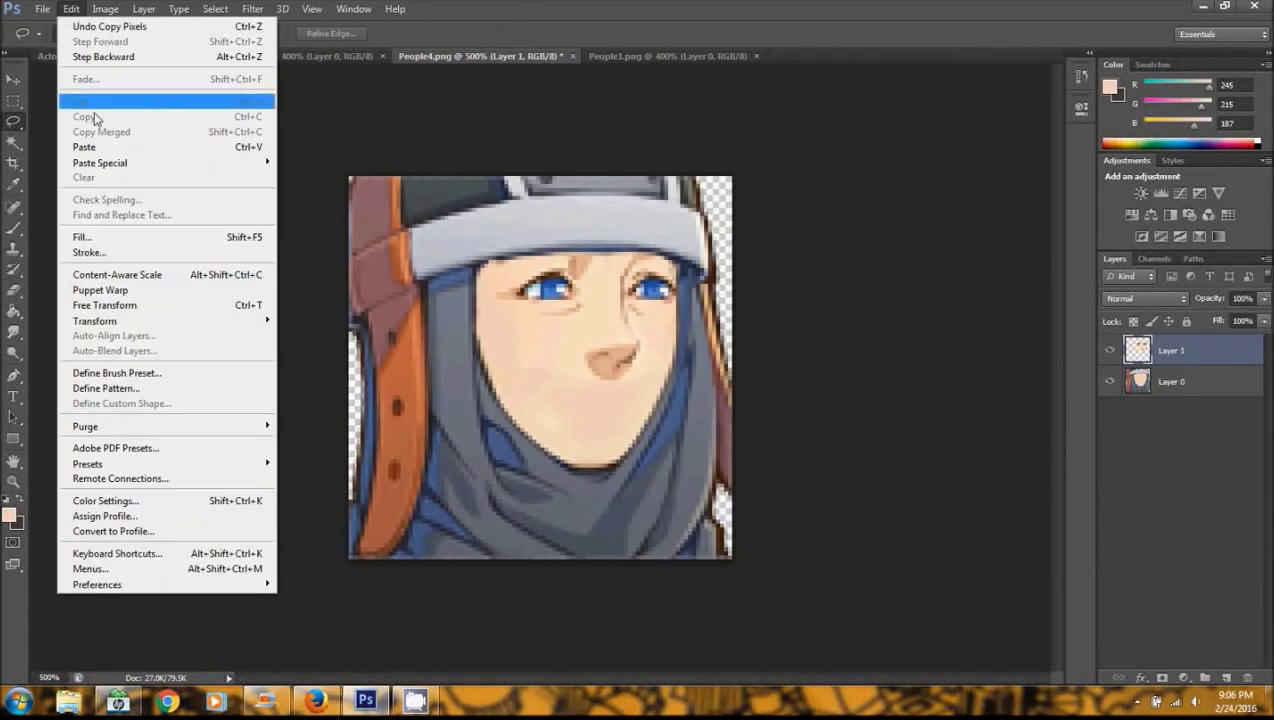
{"action": "left_click", "coordinate": [84, 147]}
{"action": "left_click", "coordinate": [13, 79]}
{"action": "left_click_drag", "start_coordinate": [558, 368], "coordinate": [613, 399]}
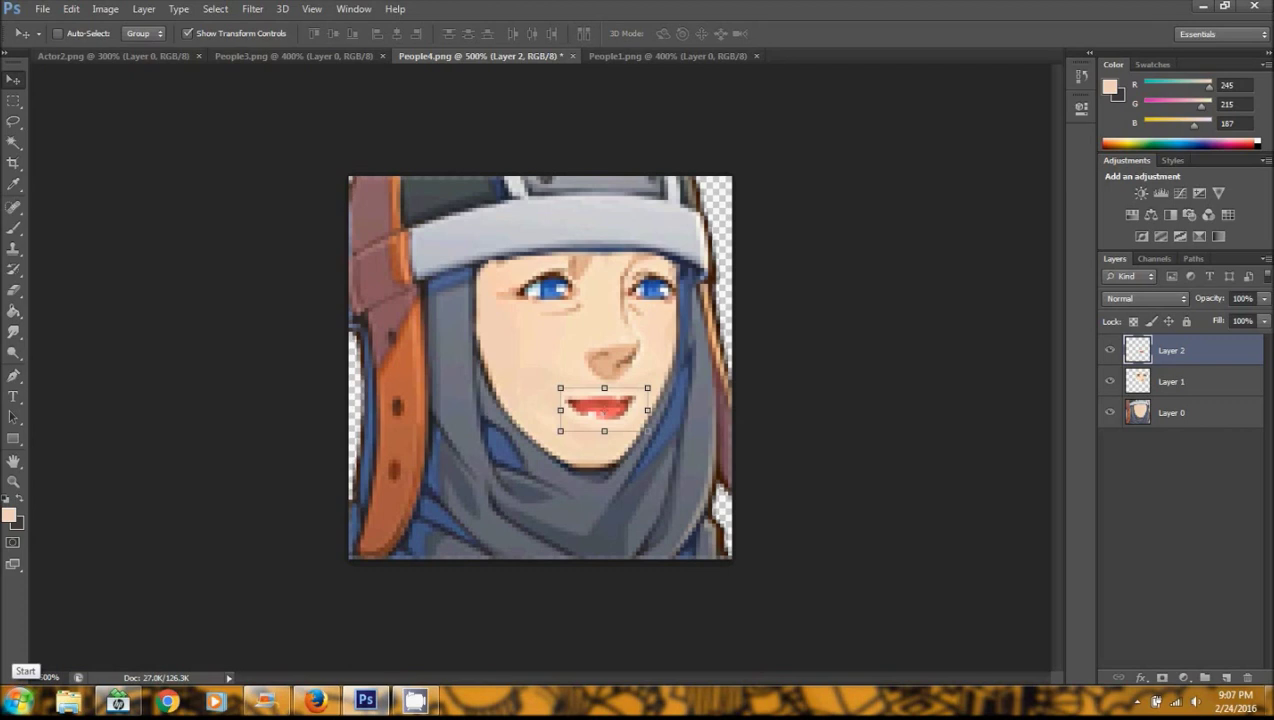
{"action": "left_click", "coordinate": [15, 102]}
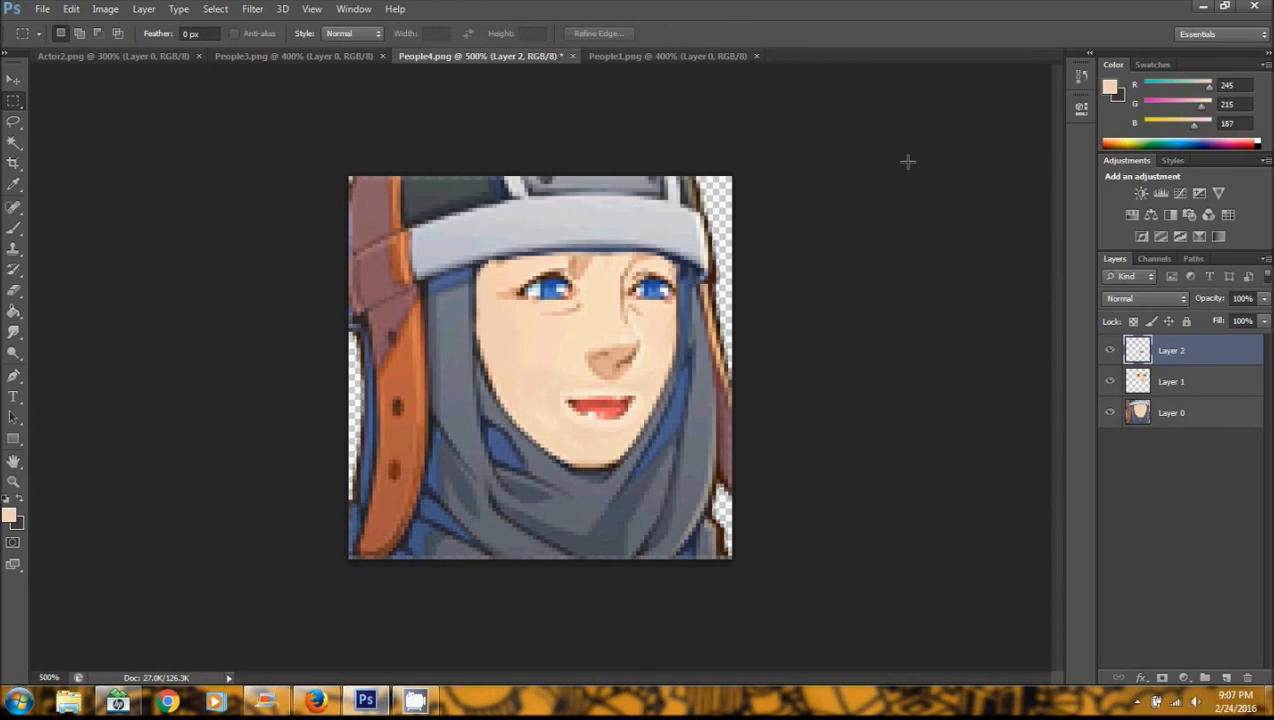
{"action": "left_click", "coordinate": [14, 290]}
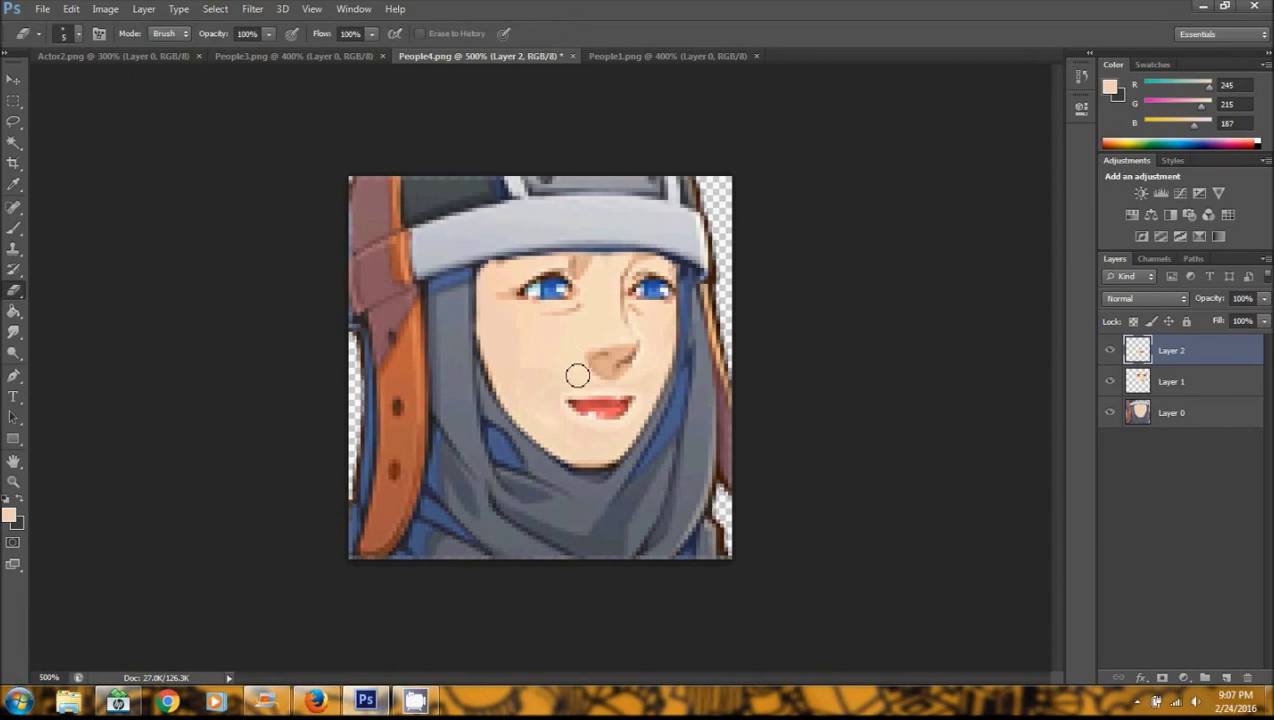
{"action": "left_click", "coordinate": [13, 482]}
{"action": "left_click", "coordinate": [568, 423]}
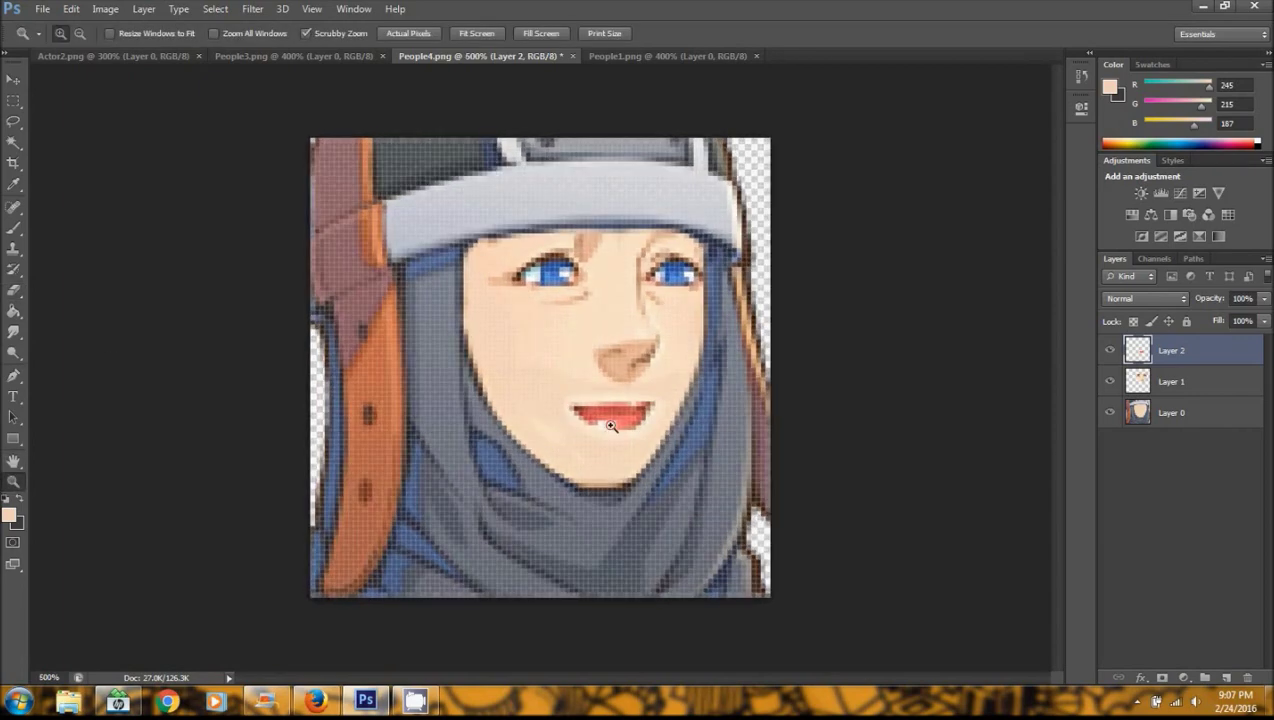
{"action": "right_click", "coordinate": [610, 426]}
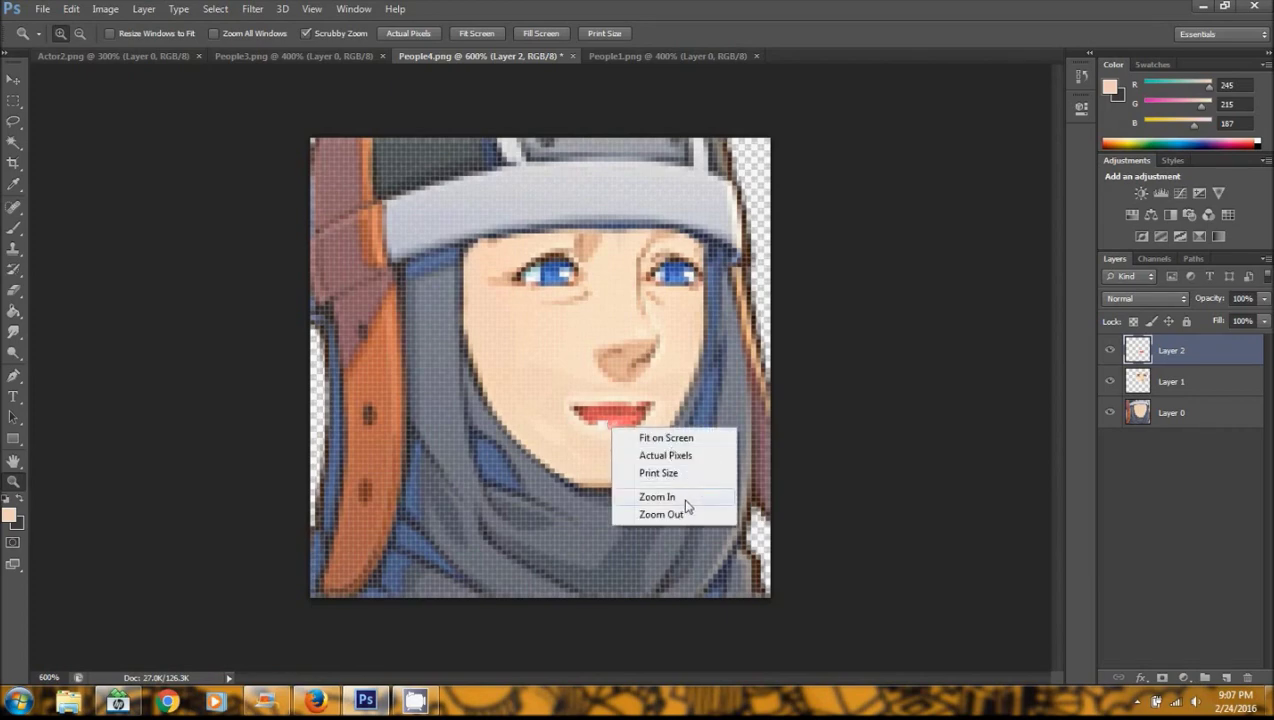
{"action": "left_click", "coordinate": [682, 515]}
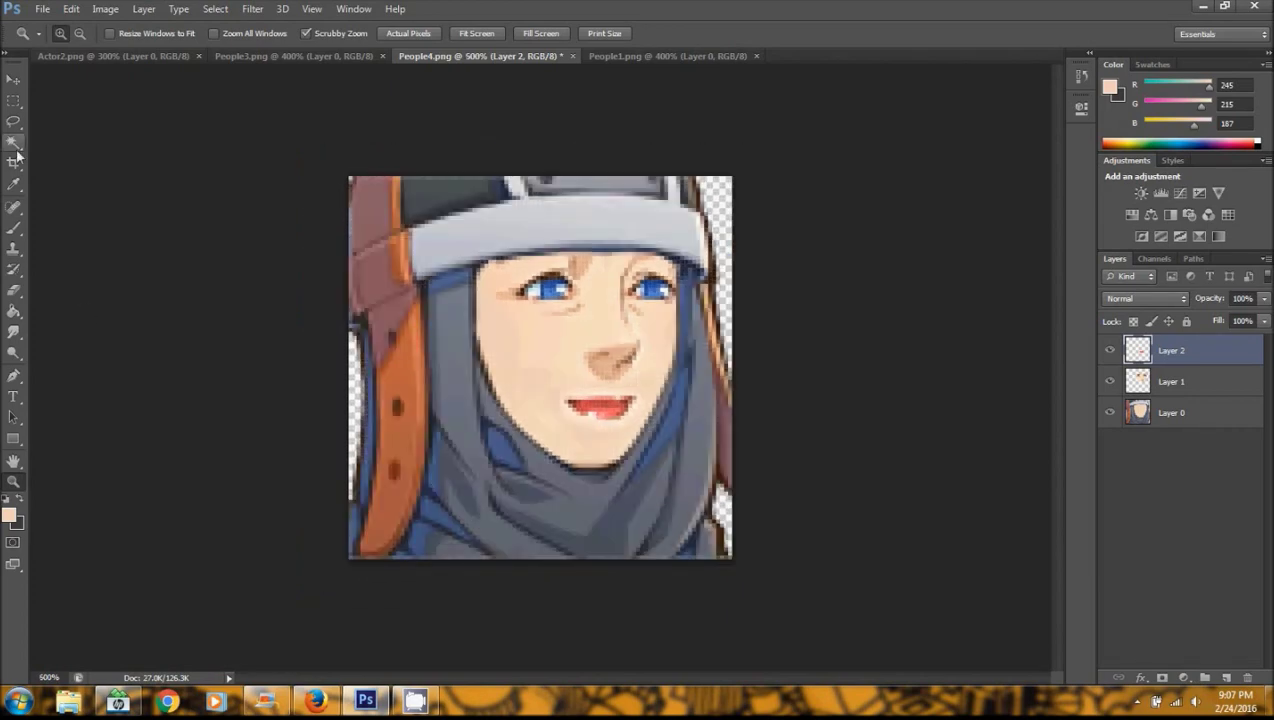
{"action": "left_click", "coordinate": [14, 290]}
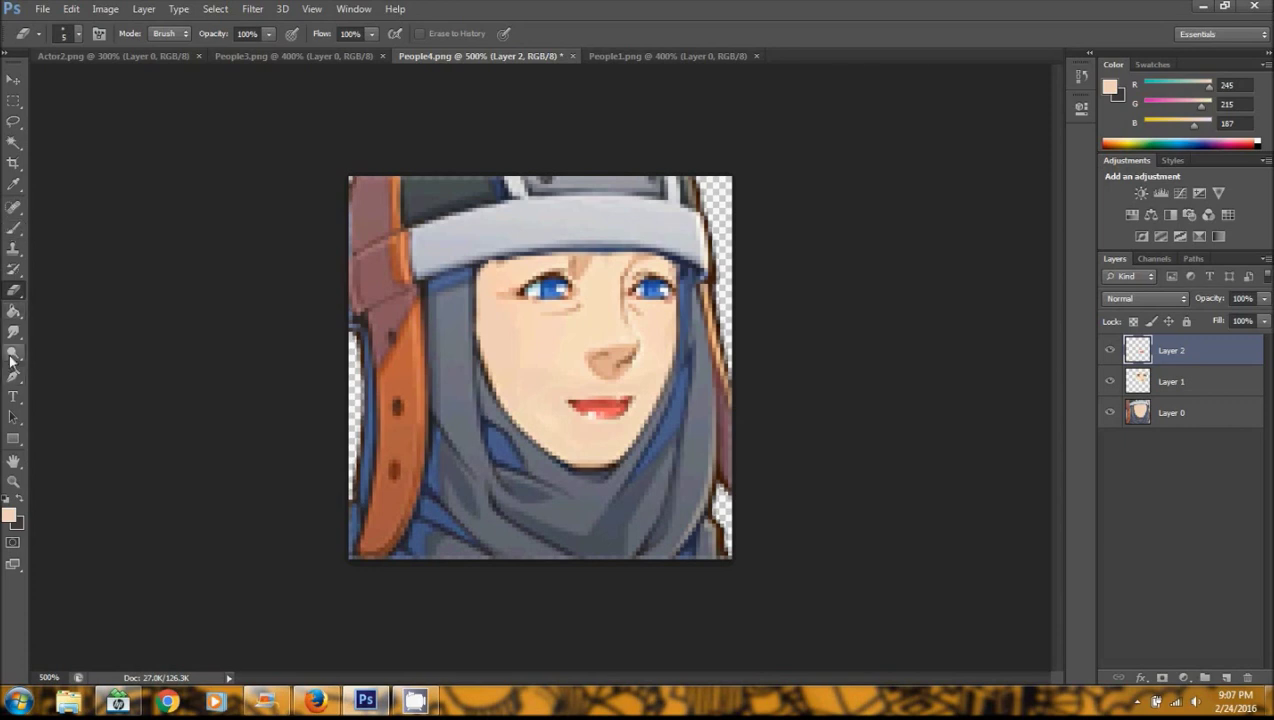
{"action": "left_click", "coordinate": [14, 184]}
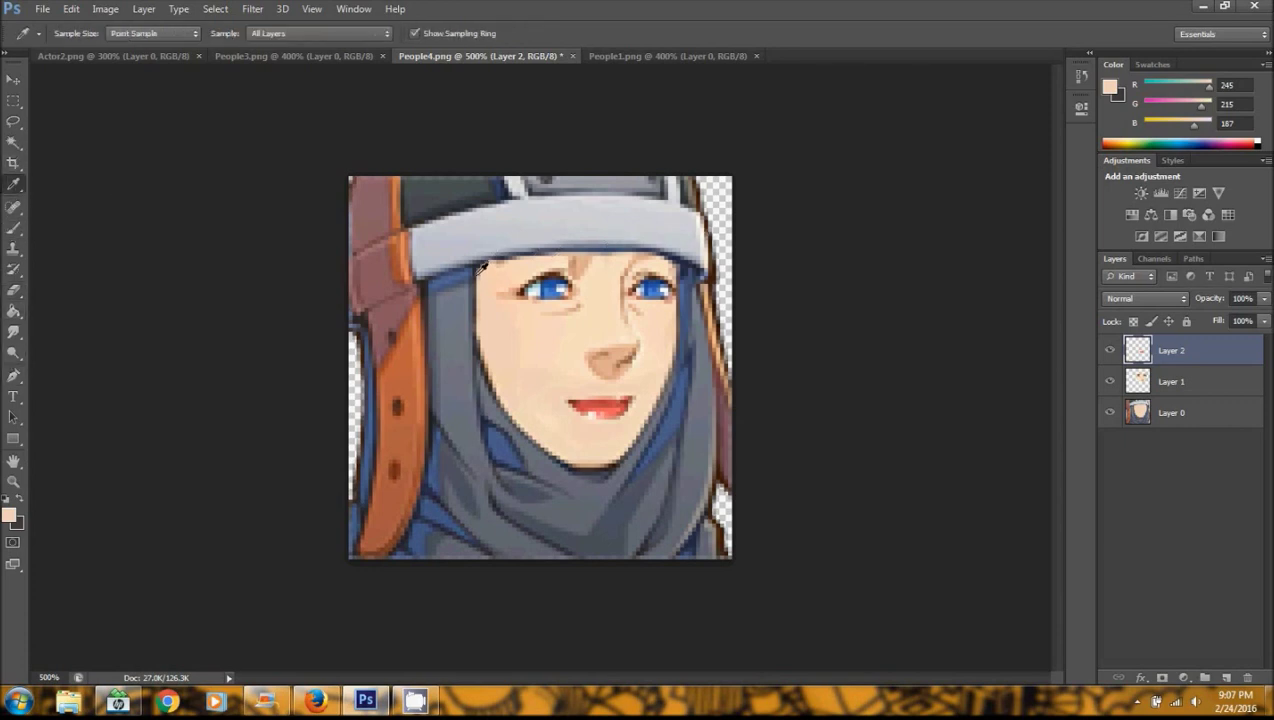
Sample the hair's blue-grey and brush it above both eyes in Darken mode at 20% opacity
{"action": "left_click", "coordinate": [471, 270]}
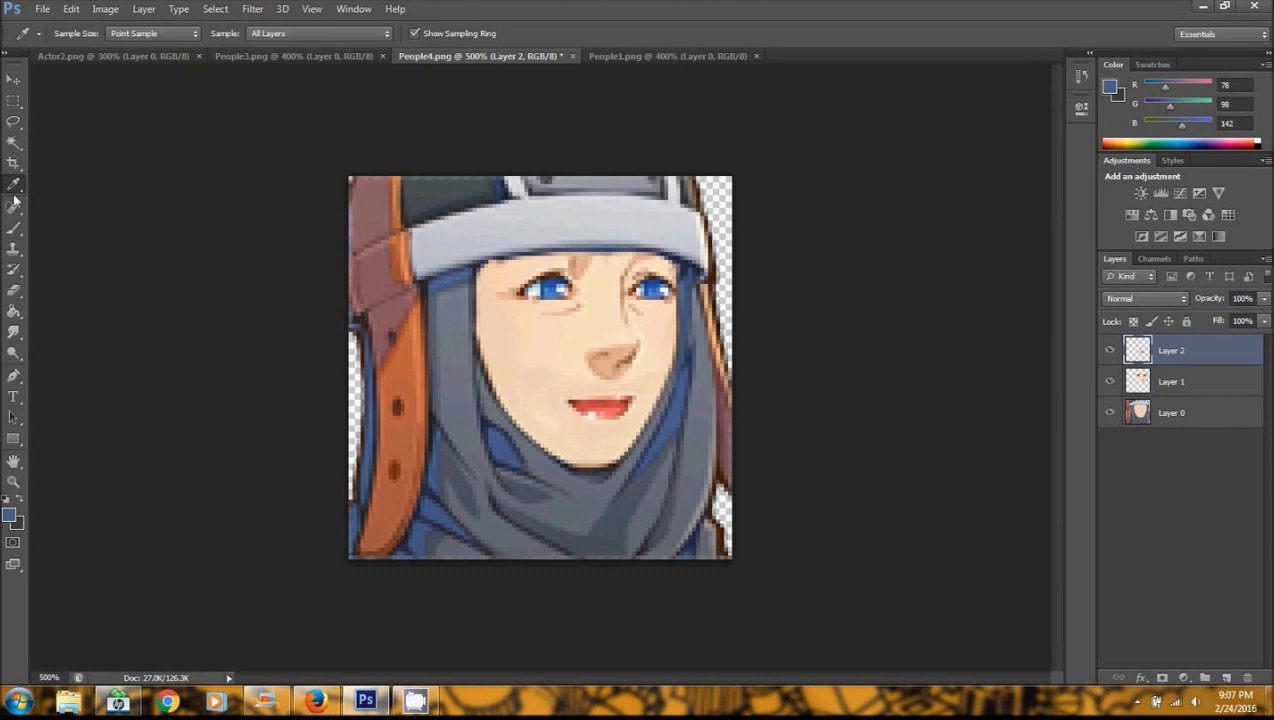
{"action": "left_click", "coordinate": [14, 227]}
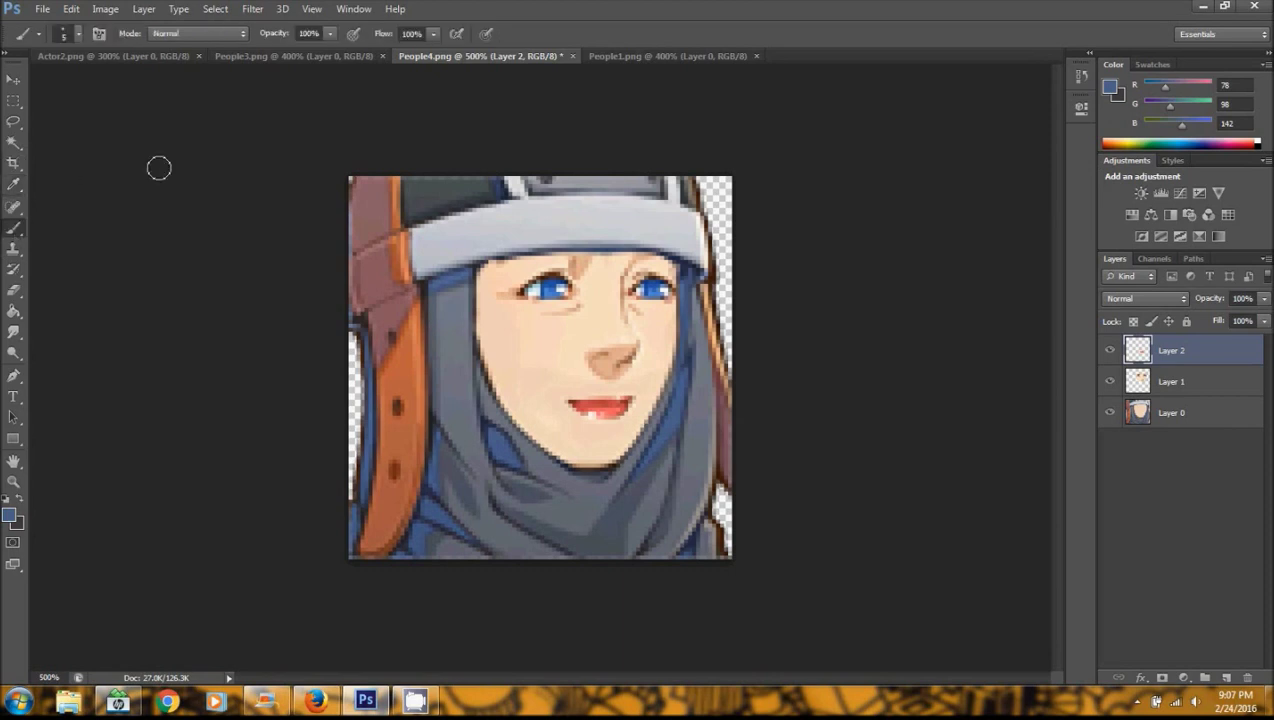
{"action": "left_click", "coordinate": [210, 36]}
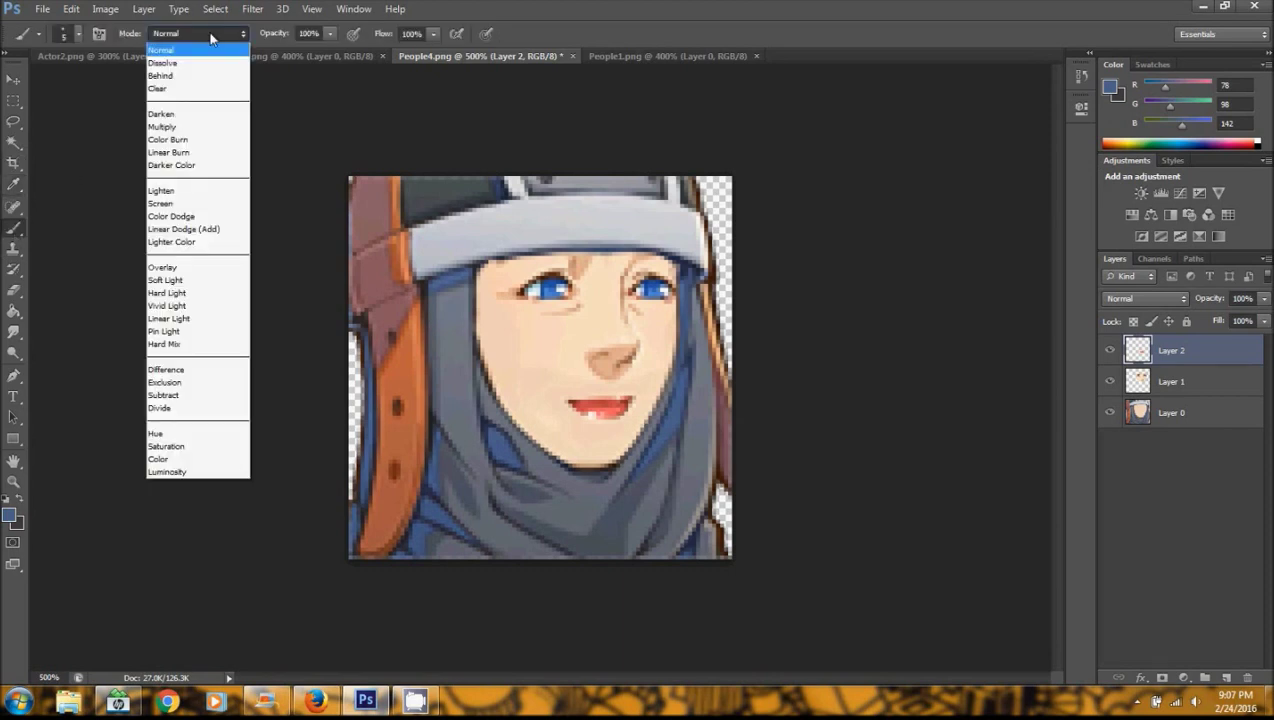
{"action": "left_click", "coordinate": [203, 114]}
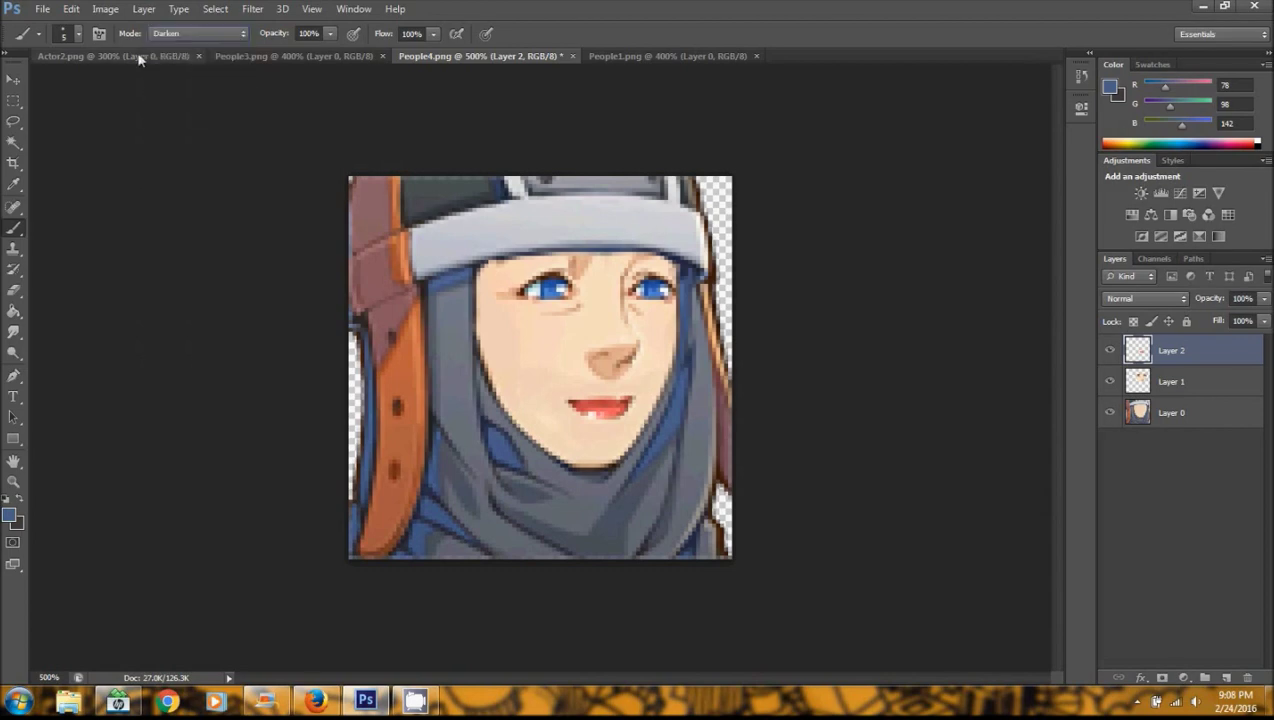
{"action": "left_click", "coordinate": [330, 33]}
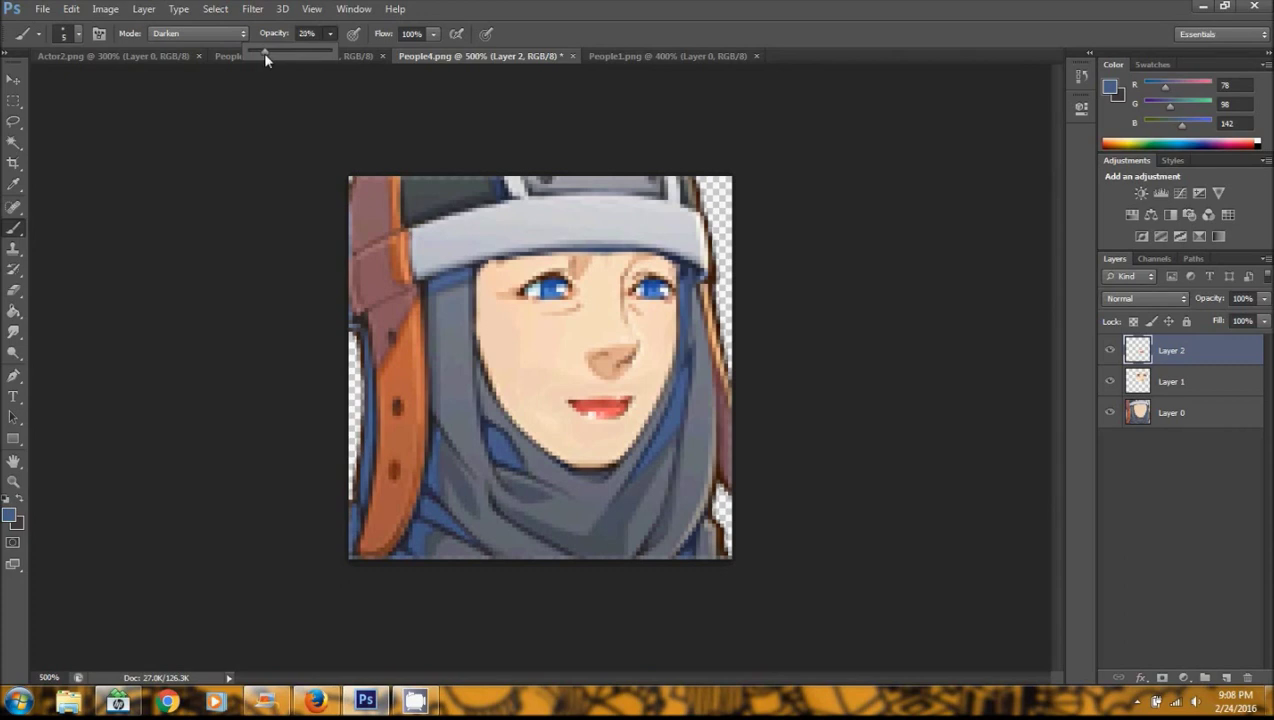
{"action": "left_click_drag", "start_coordinate": [264, 53], "coordinate": [263, 53]}
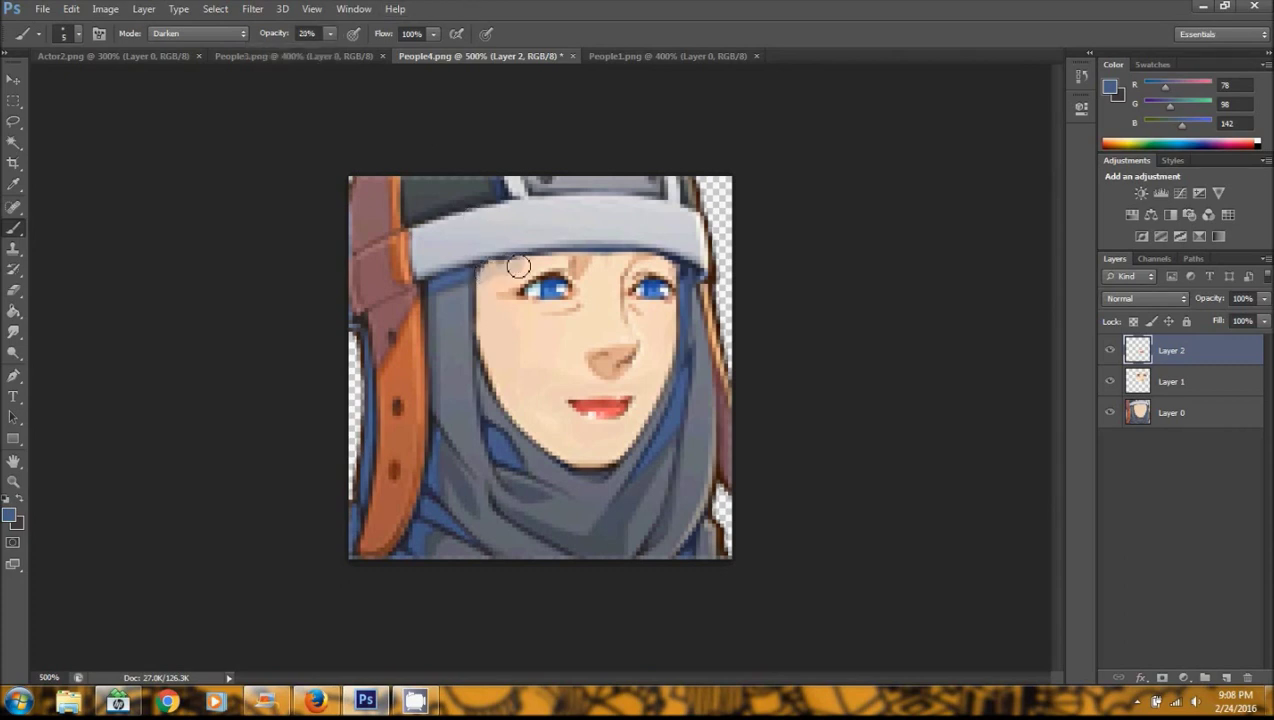
{"action": "mouse_move", "coordinate": [514, 265]}
{"action": "left_mouse_down"}
{"action": "mouse_move", "coordinate": [675, 278]}
{"action": "mouse_move", "coordinate": [586, 257]}
{"action": "mouse_move", "coordinate": [467, 279]}
{"action": "mouse_move", "coordinate": [549, 262]}
{"action": "mouse_move", "coordinate": [657, 270]}
{"action": "left_mouse_up"}
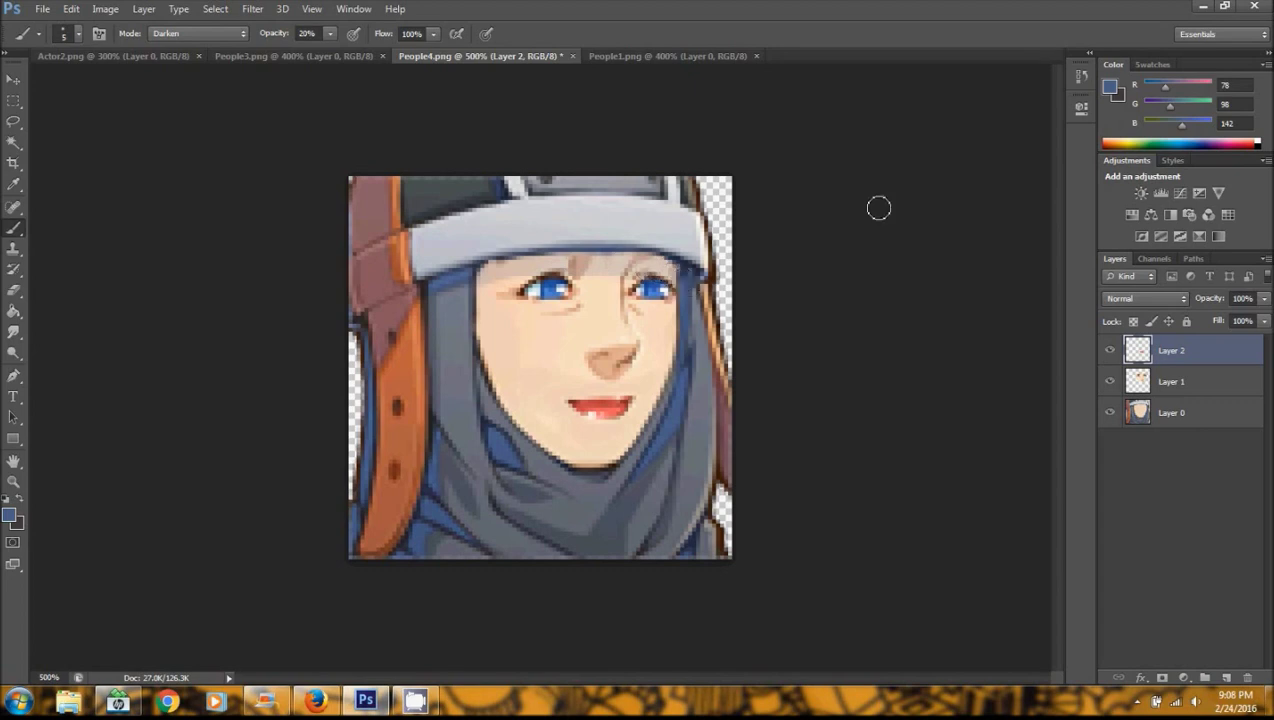
{"action": "mouse_move", "coordinate": [477, 277]}
{"action": "left_mouse_down"}
{"action": "mouse_move", "coordinate": [675, 279]}
{"action": "mouse_move", "coordinate": [637, 262]}
{"action": "mouse_move", "coordinate": [504, 256]}
{"action": "left_mouse_up"}
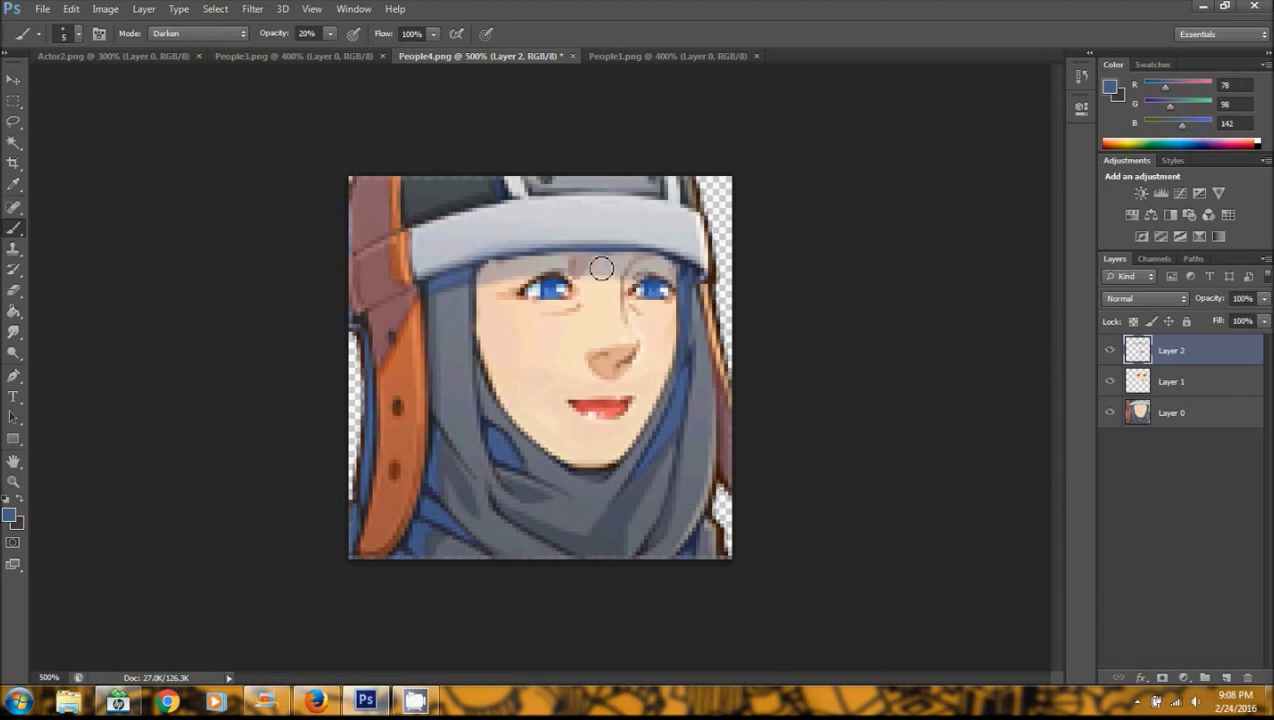
Zoom the finished helmeted portrait out to 200% and bring up the People1.png sheet
{"action": "left_click", "coordinate": [13, 481]}
{"action": "right_click", "coordinate": [497, 372]}
{"action": "left_click", "coordinate": [568, 449]}
{"action": "right_click", "coordinate": [556, 383]}
{"action": "left_click", "coordinate": [605, 468]}
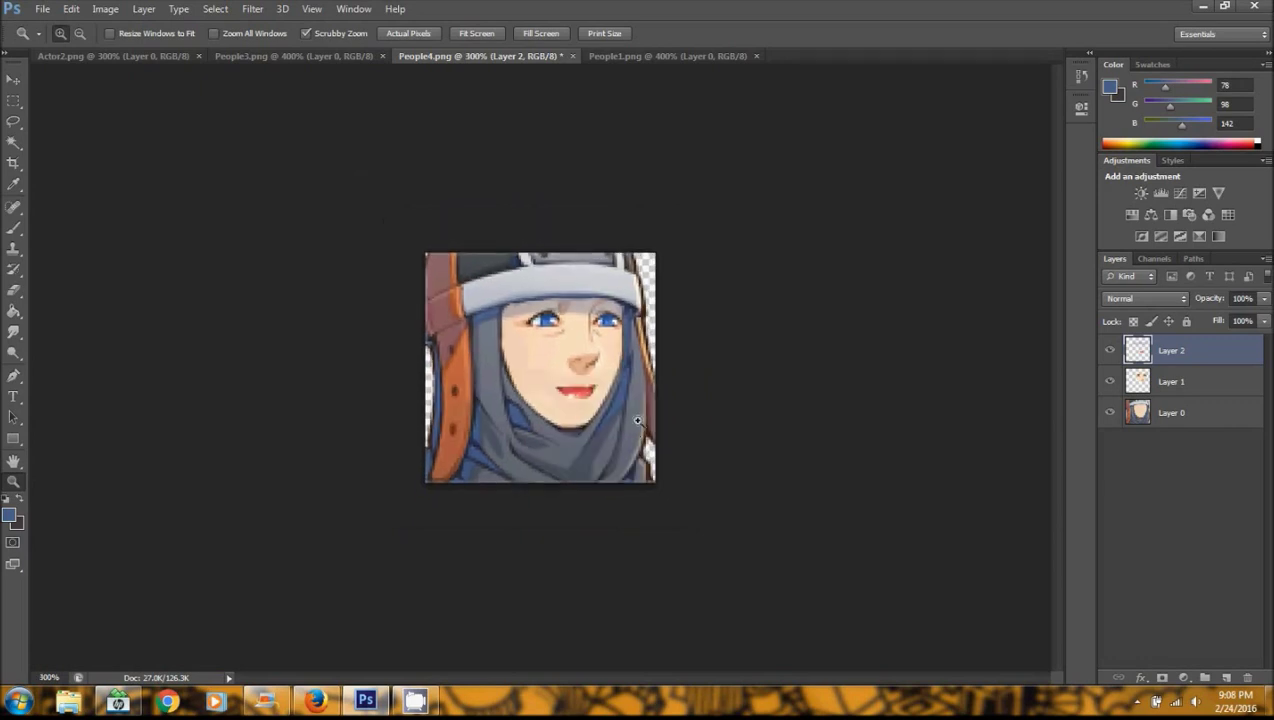
{"action": "right_click", "coordinate": [592, 370]}
{"action": "left_click", "coordinate": [619, 457]}
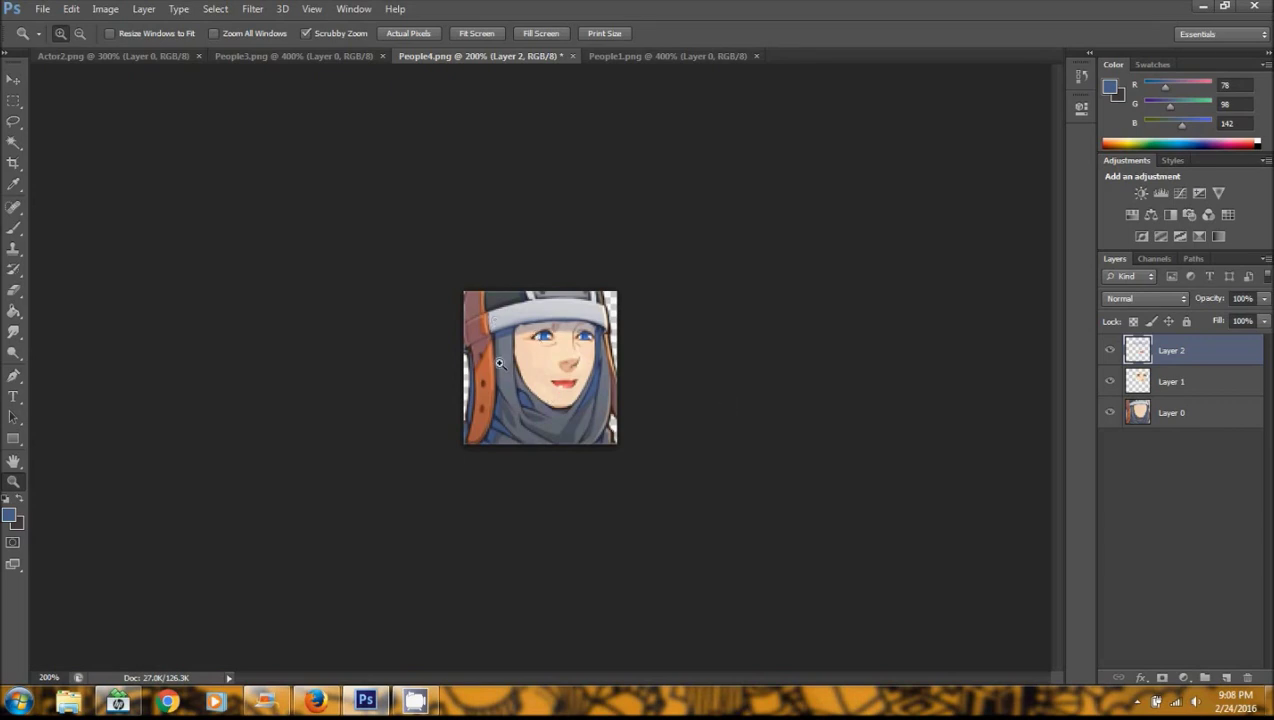
{"action": "left_click", "coordinate": [633, 60]}
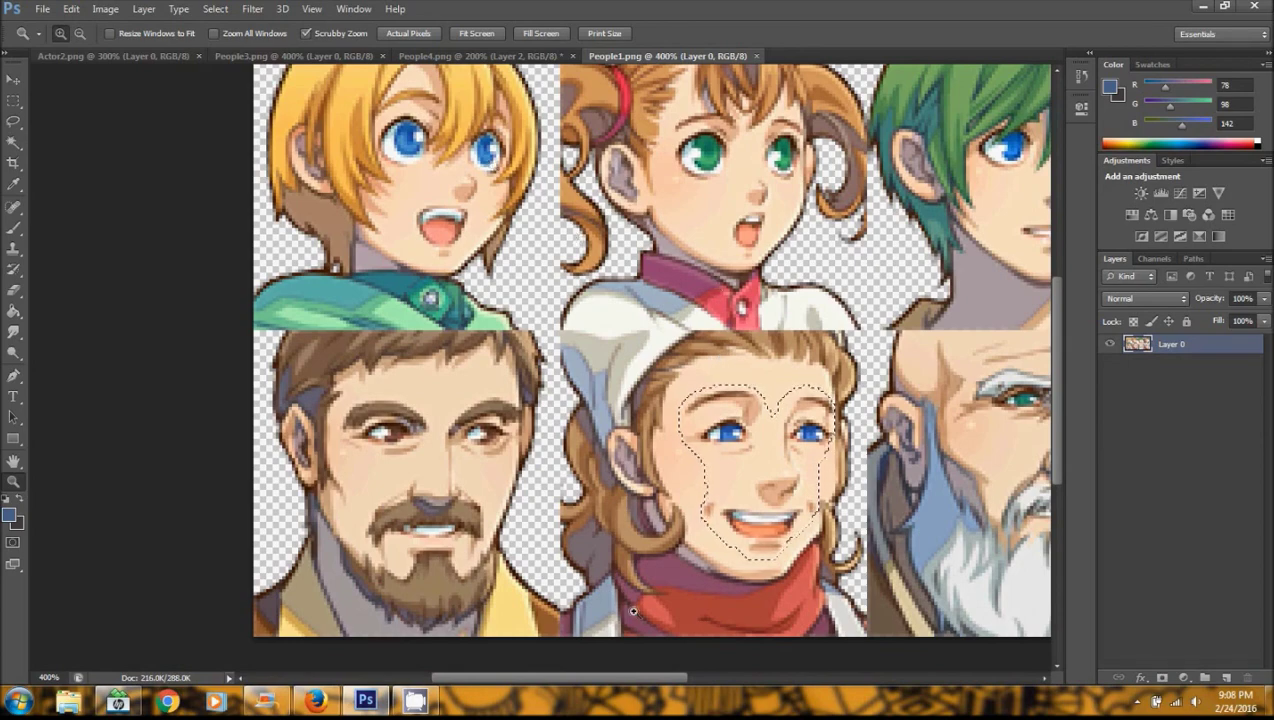
Marquee the top-right headband girl's face in People1.png and crop the sheet to it
{"action": "left_click_drag", "start_coordinate": [617, 678], "coordinate": [794, 658]}
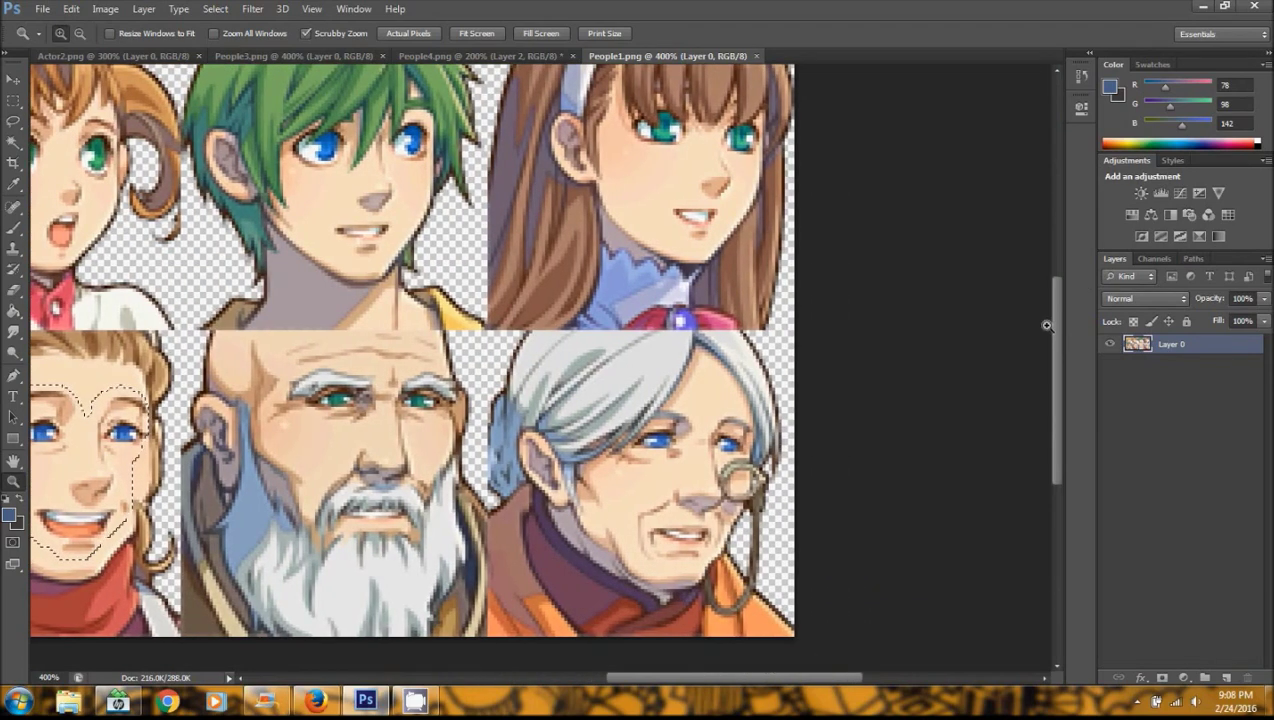
{"action": "left_click_drag", "start_coordinate": [1056, 290], "coordinate": [1054, 241]}
{"action": "key", "text": "m"}
{"action": "left_click_drag", "start_coordinate": [822, 142], "coordinate": [490, 455]}
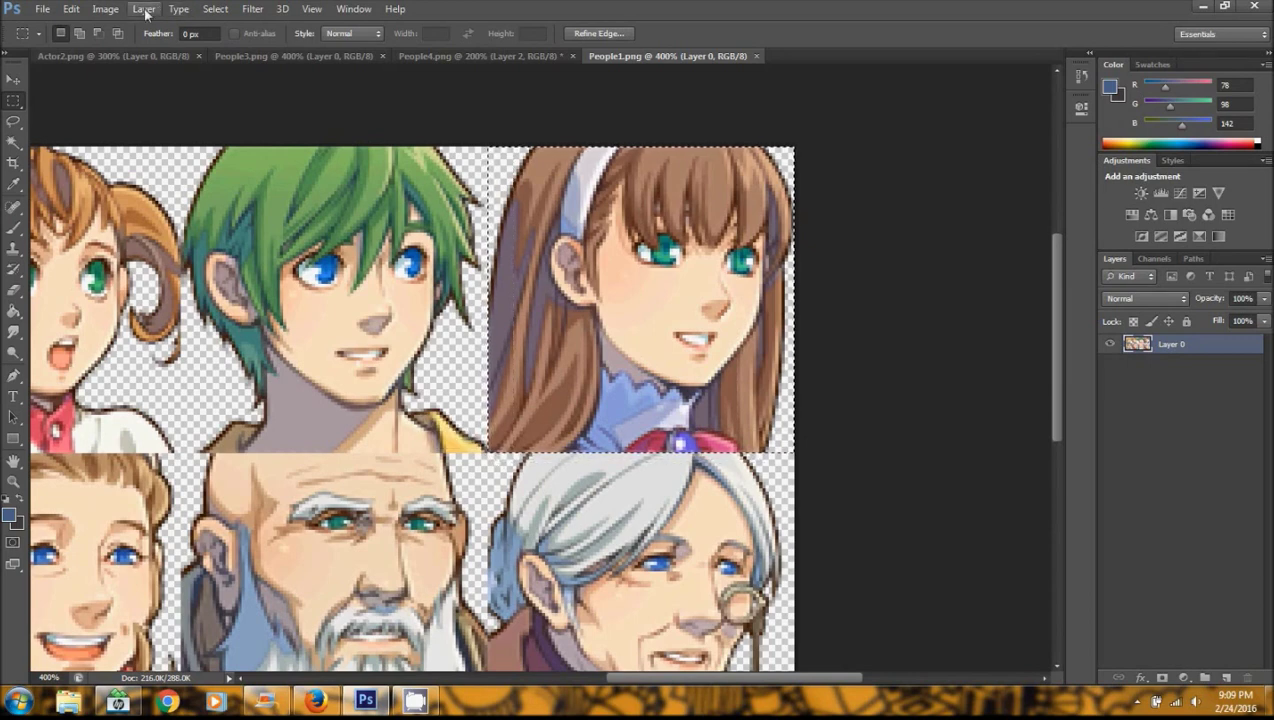
{"action": "left_click", "coordinate": [106, 10]}
{"action": "left_click", "coordinate": [165, 170]}
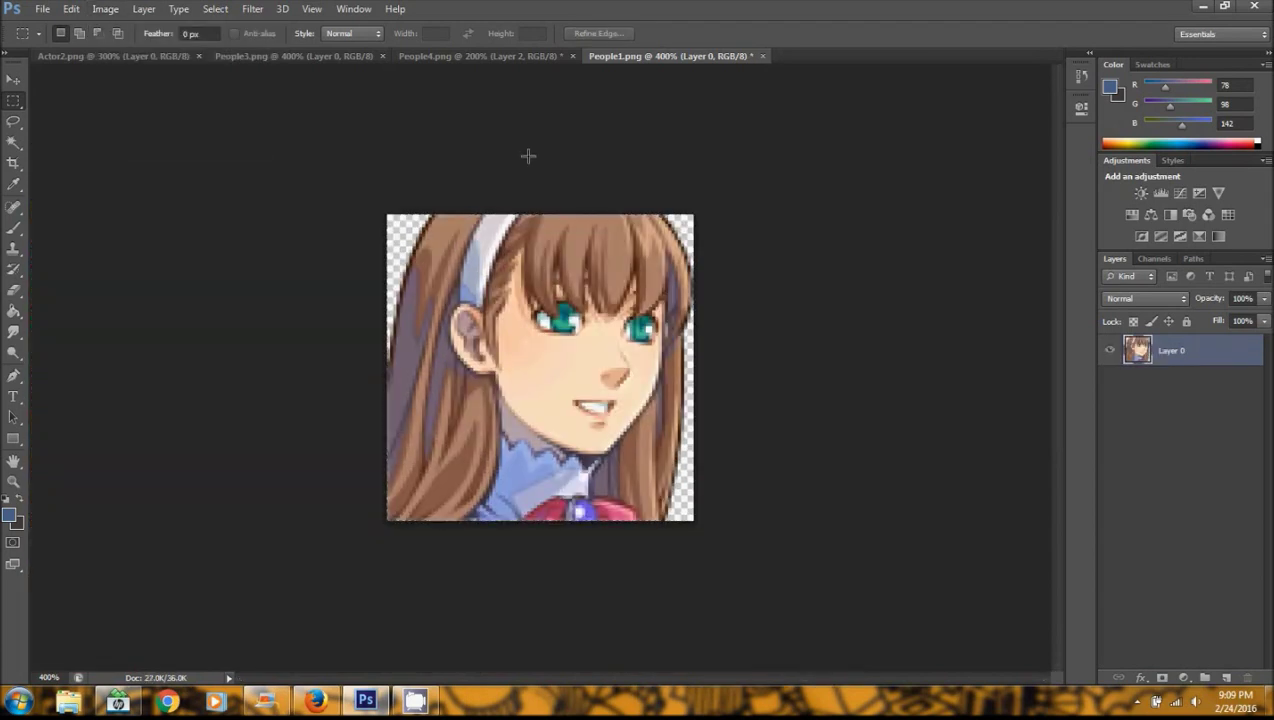
Sample the girl's skin tone and set the Brush to Normal mode at 100% opacity
{"action": "left_click", "coordinate": [13, 183]}
{"action": "left_click", "coordinate": [589, 347]}
{"action": "left_click", "coordinate": [14, 228]}
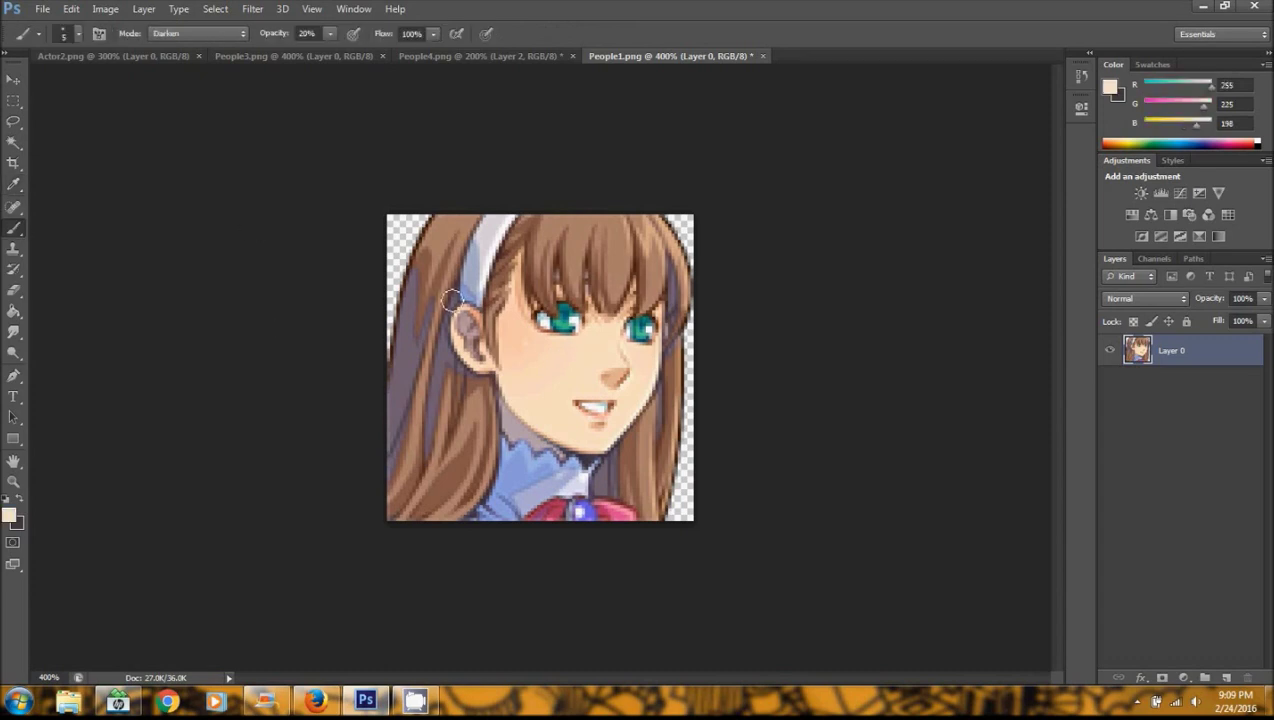
{"action": "left_click", "coordinate": [232, 33]}
{"action": "left_click", "coordinate": [246, 42]}
{"action": "left_click", "coordinate": [330, 33]}
{"action": "left_click_drag", "start_coordinate": [336, 55], "coordinate": [404, 58]}
{"action": "left_click", "coordinate": [601, 5]}
Paint over the nose with the skin colour and adjust the zoom on the face
{"action": "mouse_move", "coordinate": [620, 364]}
{"action": "left_mouse_down"}
{"action": "mouse_move", "coordinate": [614, 404]}
{"action": "mouse_move", "coordinate": [583, 427]}
{"action": "mouse_move", "coordinate": [606, 429]}
{"action": "mouse_move", "coordinate": [603, 418]}
{"action": "left_mouse_up"}
{"action": "left_click", "coordinate": [13, 482]}
{"action": "left_click", "coordinate": [529, 351]}
{"action": "right_click", "coordinate": [470, 340]}
{"action": "left_click", "coordinate": [563, 423]}
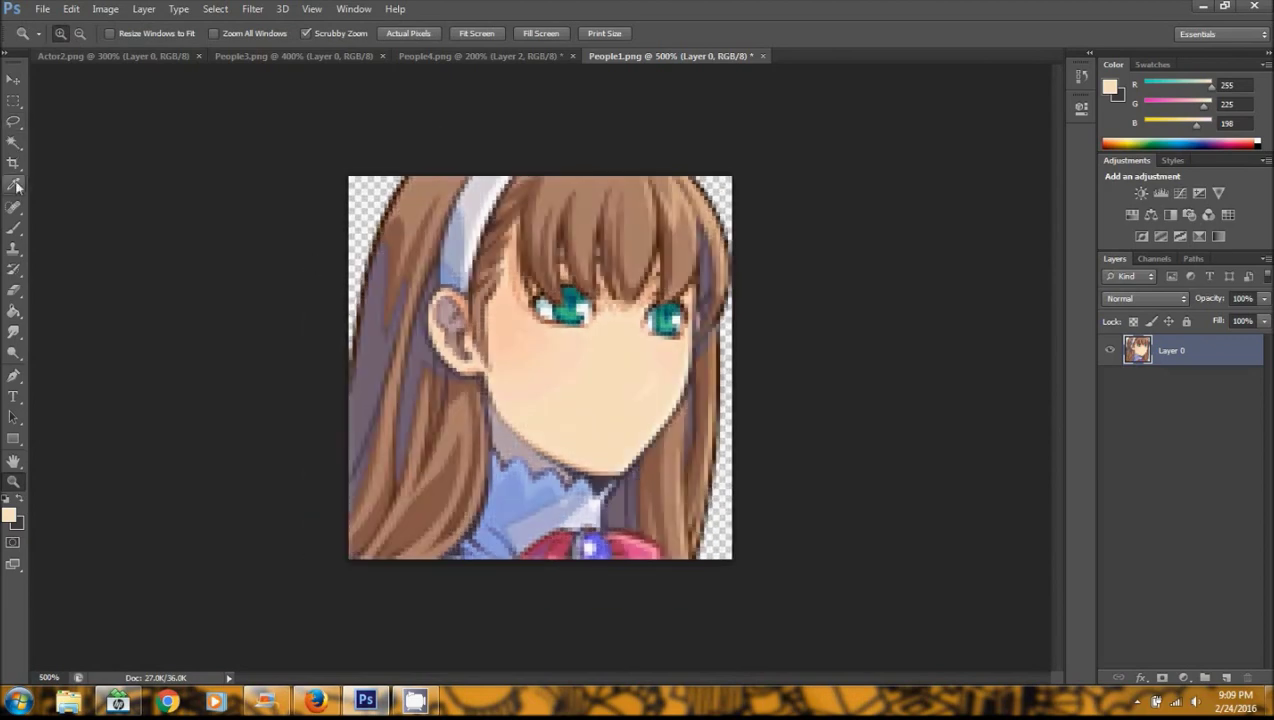
Paint over both teal eyes with skin tone, then return to People4.png
{"action": "left_click", "coordinate": [14, 228]}
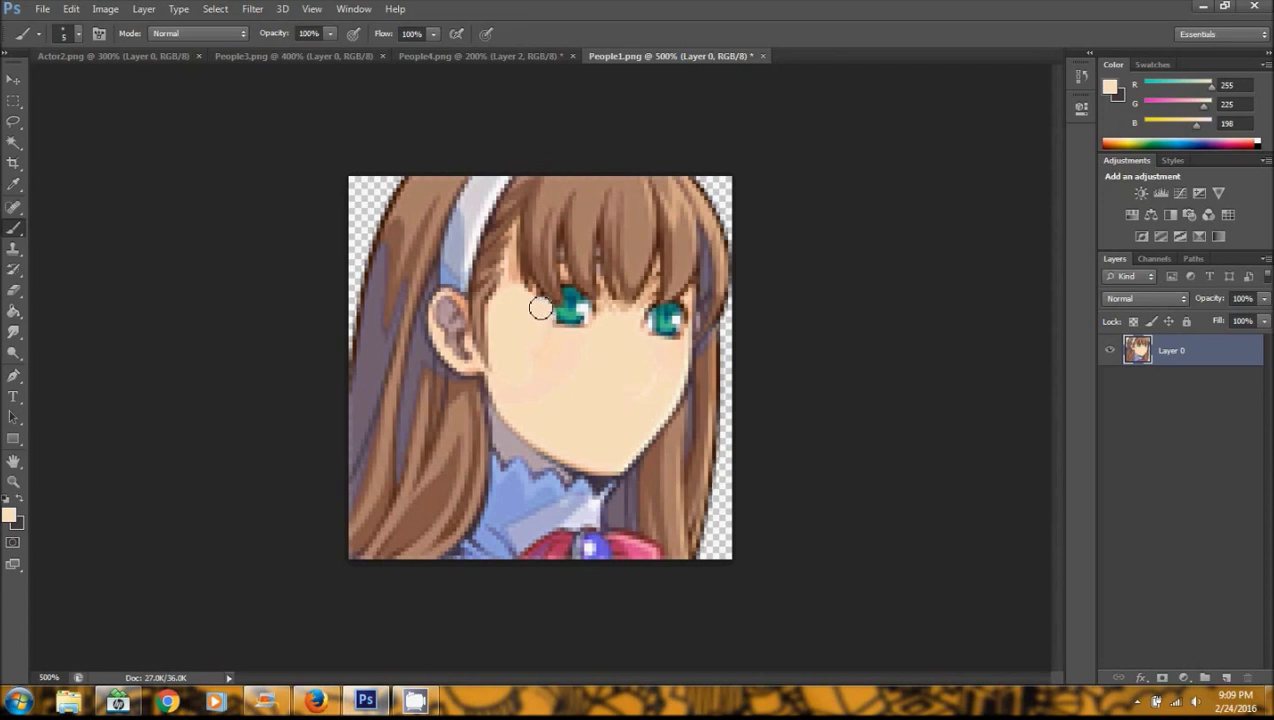
{"action": "mouse_move", "coordinate": [540, 301]}
{"action": "left_mouse_down"}
{"action": "mouse_move", "coordinate": [573, 327]}
{"action": "mouse_move", "coordinate": [562, 312]}
{"action": "mouse_move", "coordinate": [592, 321]}
{"action": "mouse_move", "coordinate": [572, 297]}
{"action": "left_mouse_up"}
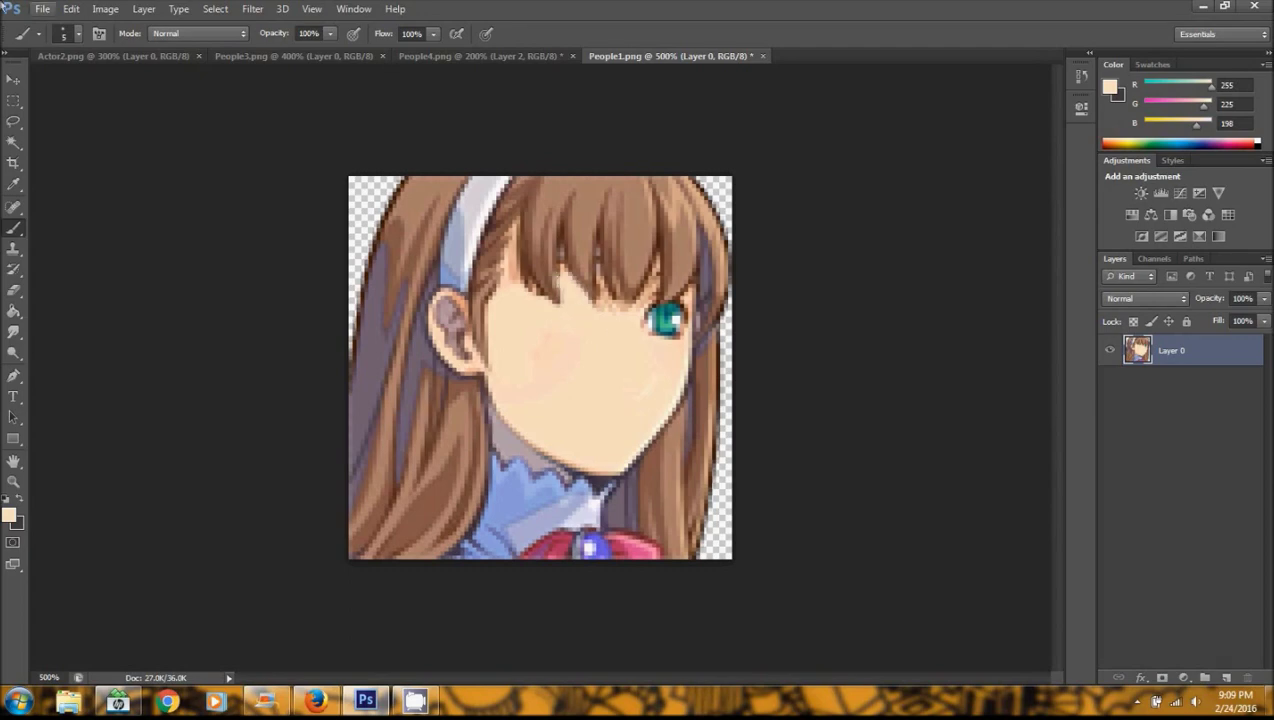
{"action": "left_click", "coordinate": [71, 9]}
{"action": "left_click", "coordinate": [100, 26]}
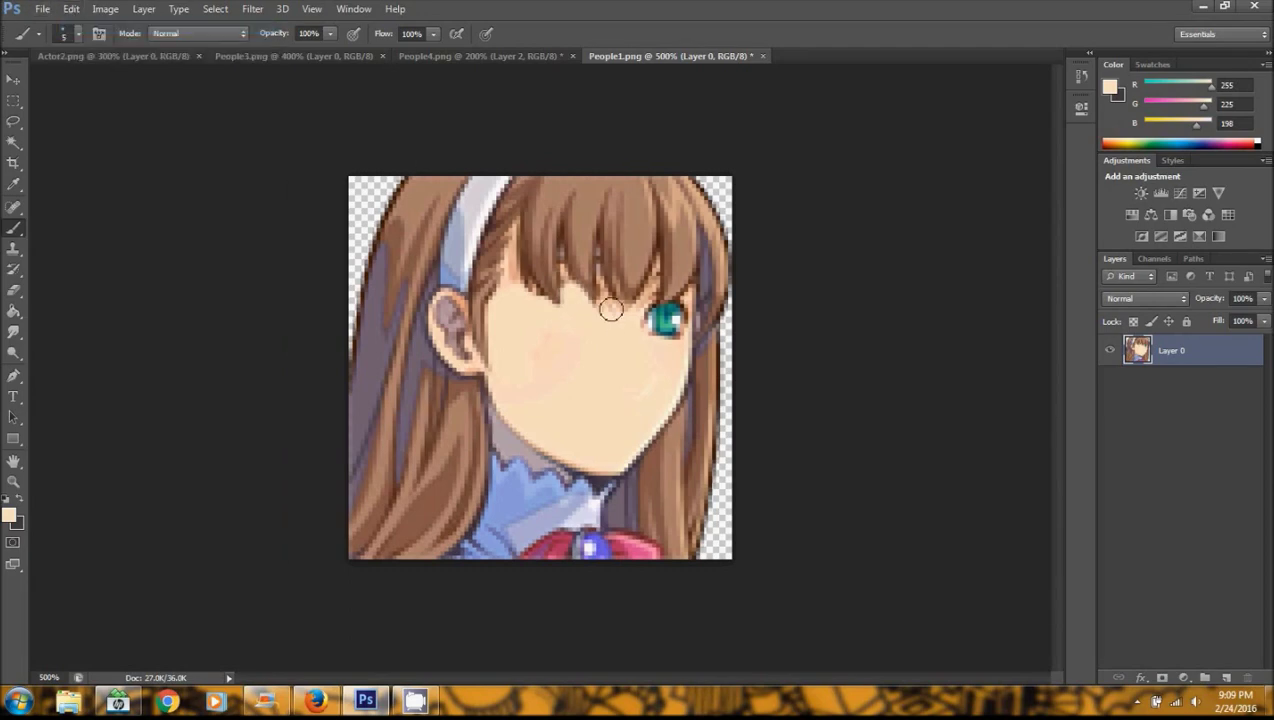
{"action": "mouse_move", "coordinate": [641, 319]}
{"action": "left_mouse_down"}
{"action": "mouse_move", "coordinate": [673, 327]}
{"action": "mouse_move", "coordinate": [662, 342]}
{"action": "mouse_move", "coordinate": [679, 314]}
{"action": "left_mouse_up"}
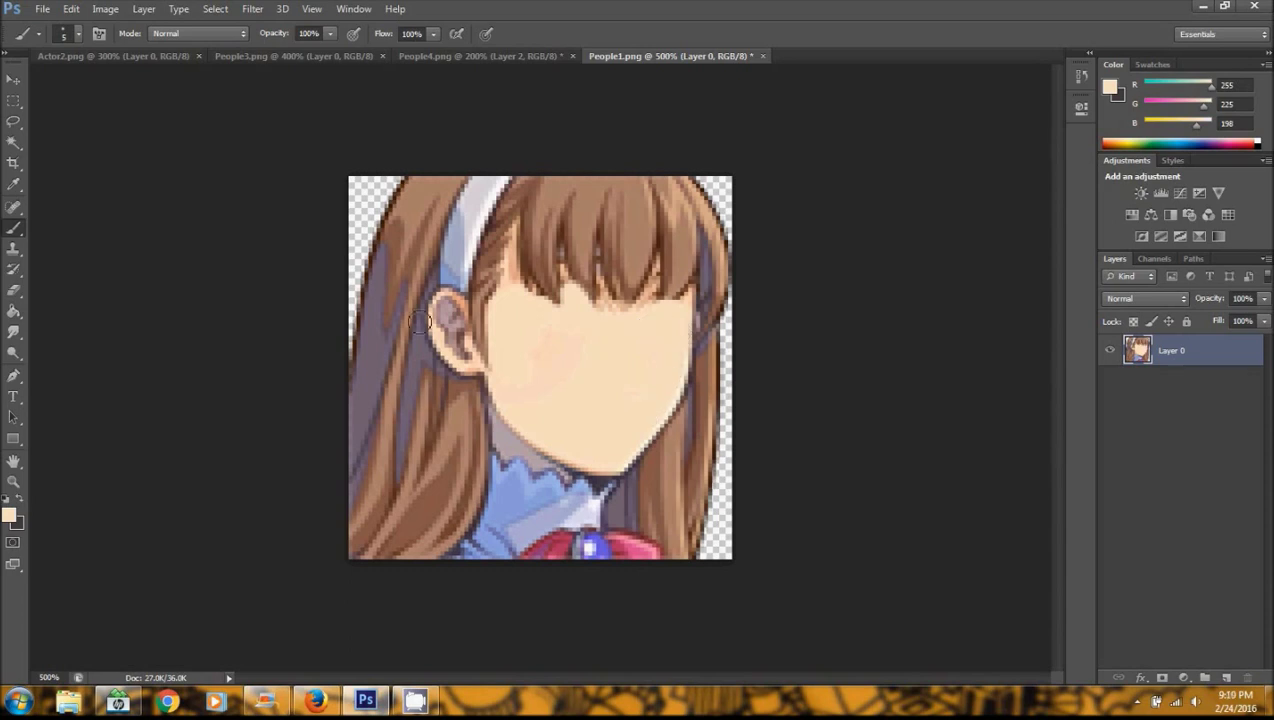
{"action": "left_click", "coordinate": [501, 57]}
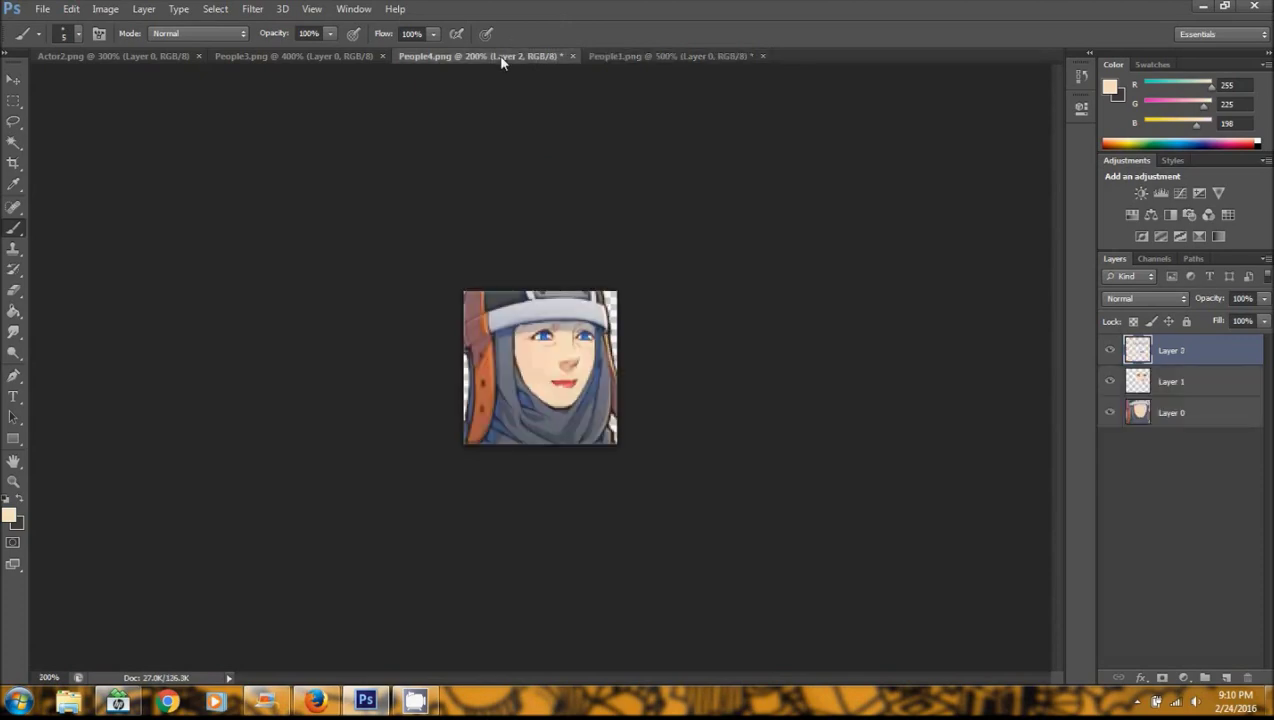
Lasso and copy the teal-haired girl's nose and mouth in People3.png, then return to People1.png
{"action": "left_click", "coordinate": [330, 57]}
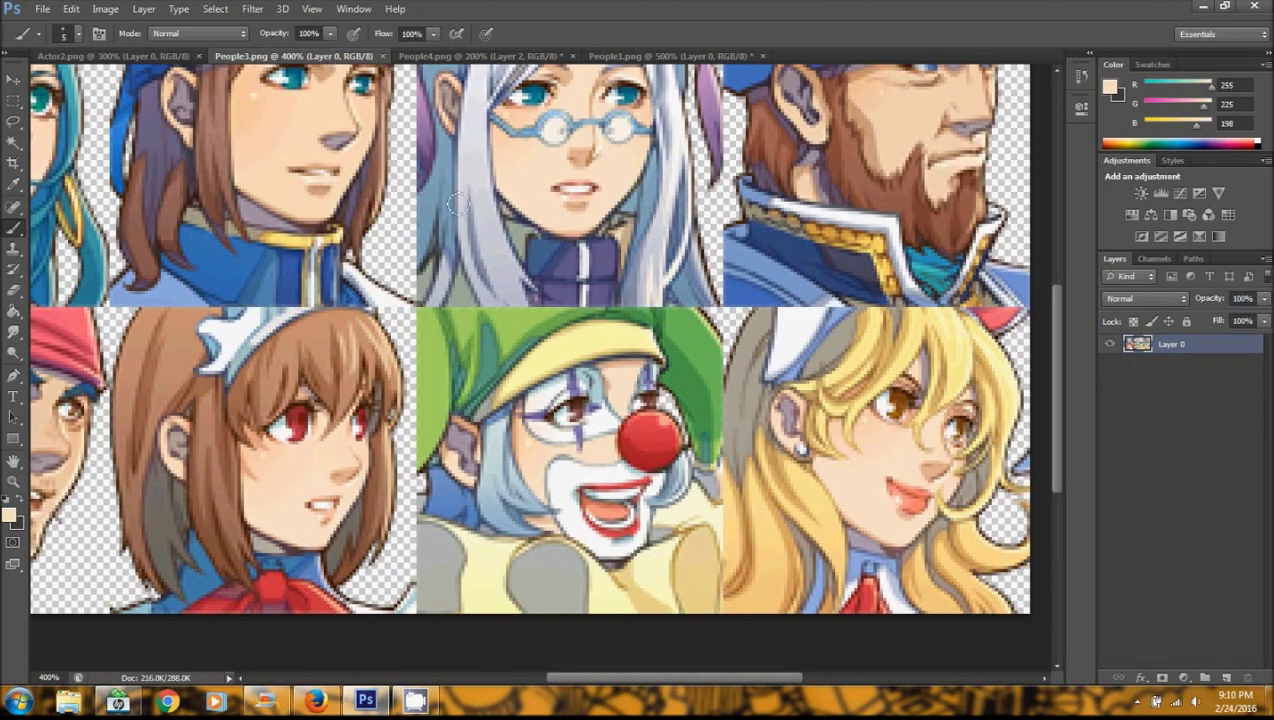
{"action": "left_click_drag", "start_coordinate": [782, 680], "coordinate": [703, 685]}
{"action": "left_click_drag", "start_coordinate": [1056, 440], "coordinate": [1055, 410]}
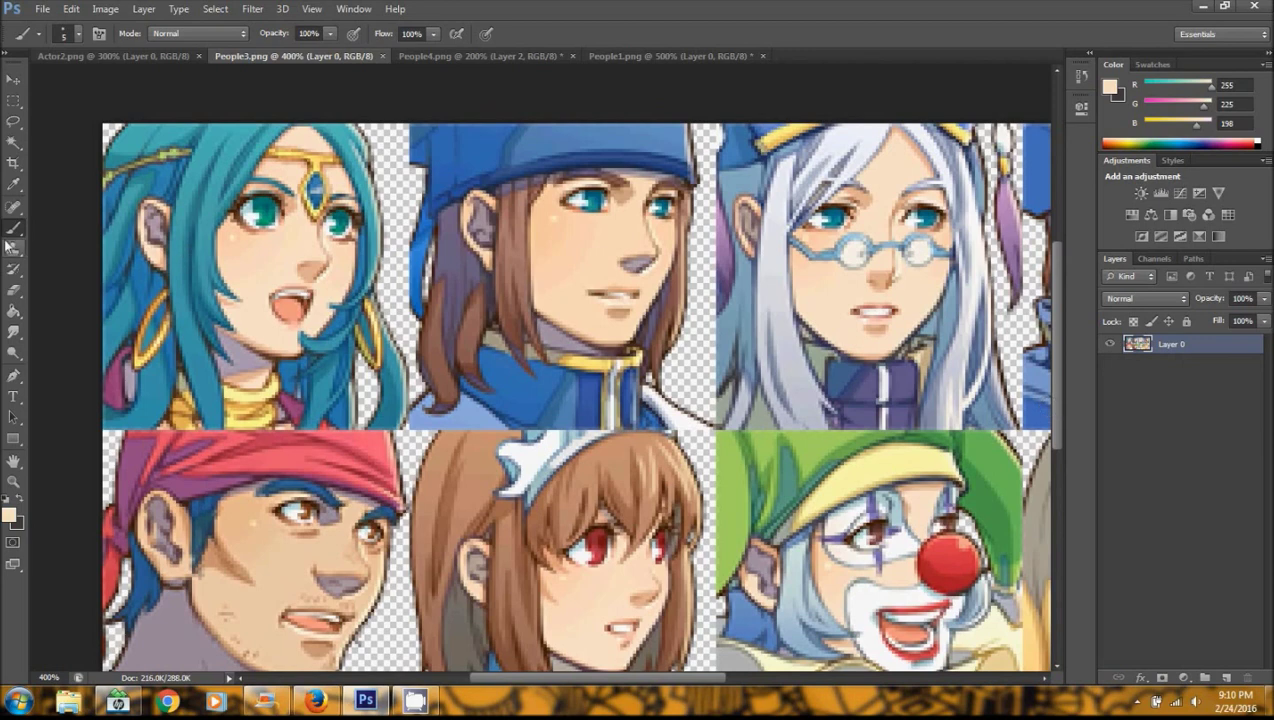
{"action": "left_click", "coordinate": [13, 121]}
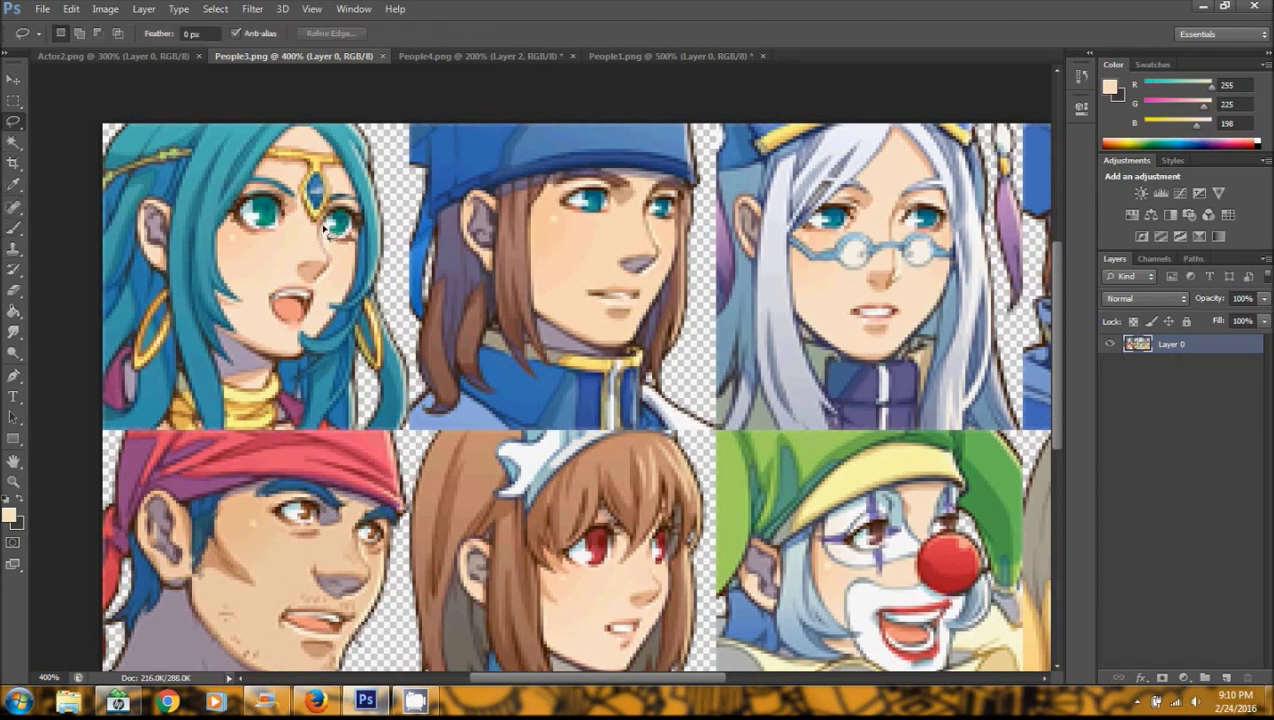
{"action": "mouse_move", "coordinate": [309, 238]}
{"action": "left_mouse_down"}
{"action": "mouse_move", "coordinate": [262, 312]}
{"action": "mouse_move", "coordinate": [292, 340]}
{"action": "left_mouse_up"}
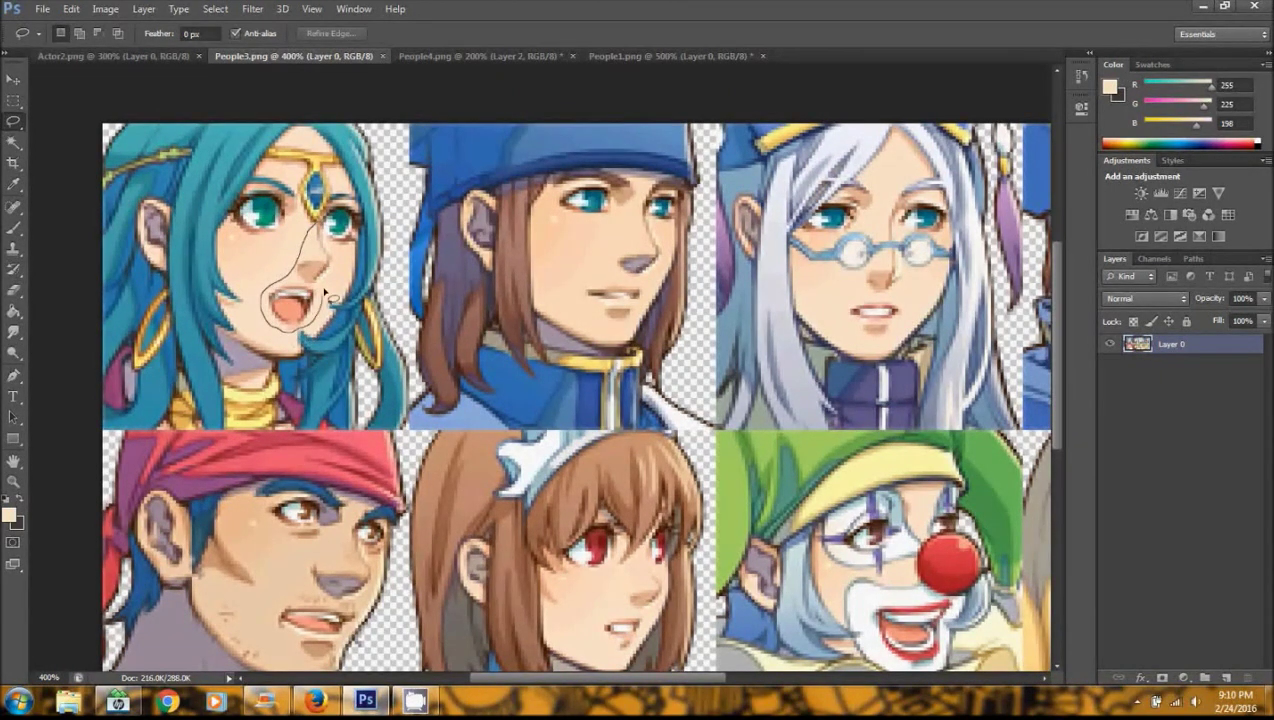
{"action": "left_click_drag", "start_coordinate": [336, 250], "coordinate": [318, 232]}
{"action": "left_click", "coordinate": [71, 9]}
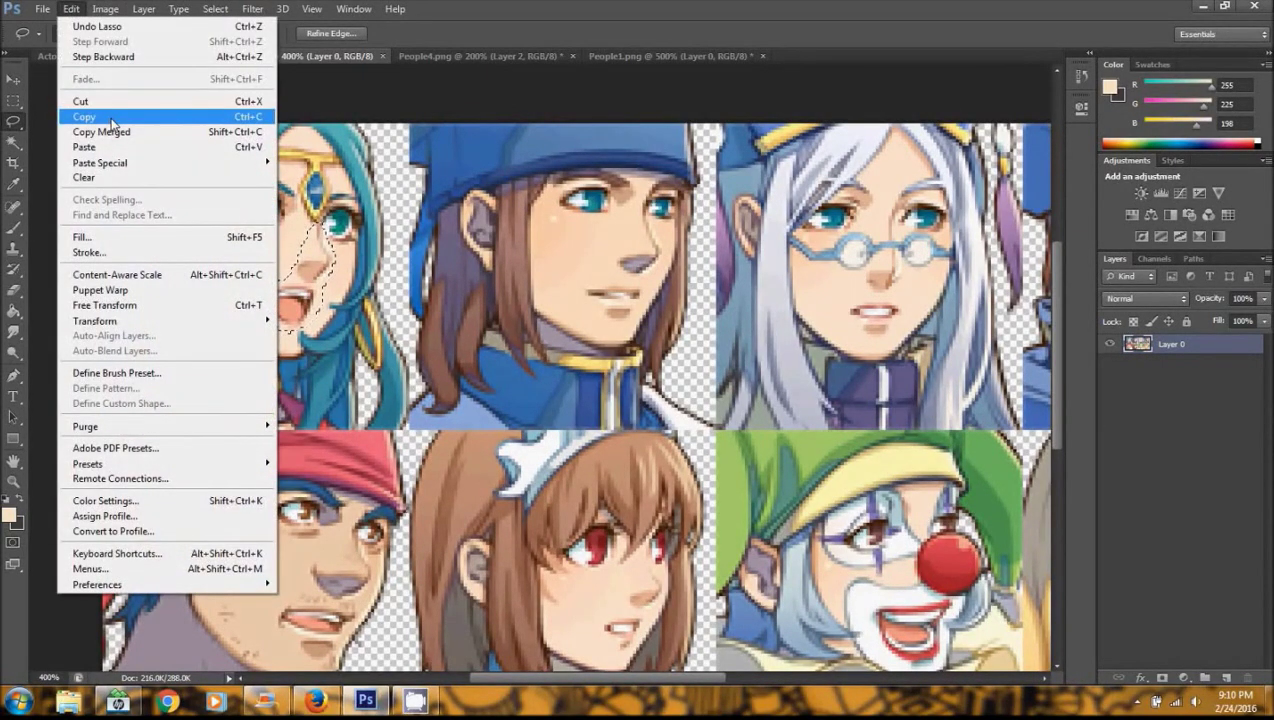
{"action": "left_click", "coordinate": [111, 119]}
{"action": "left_click", "coordinate": [665, 56]}
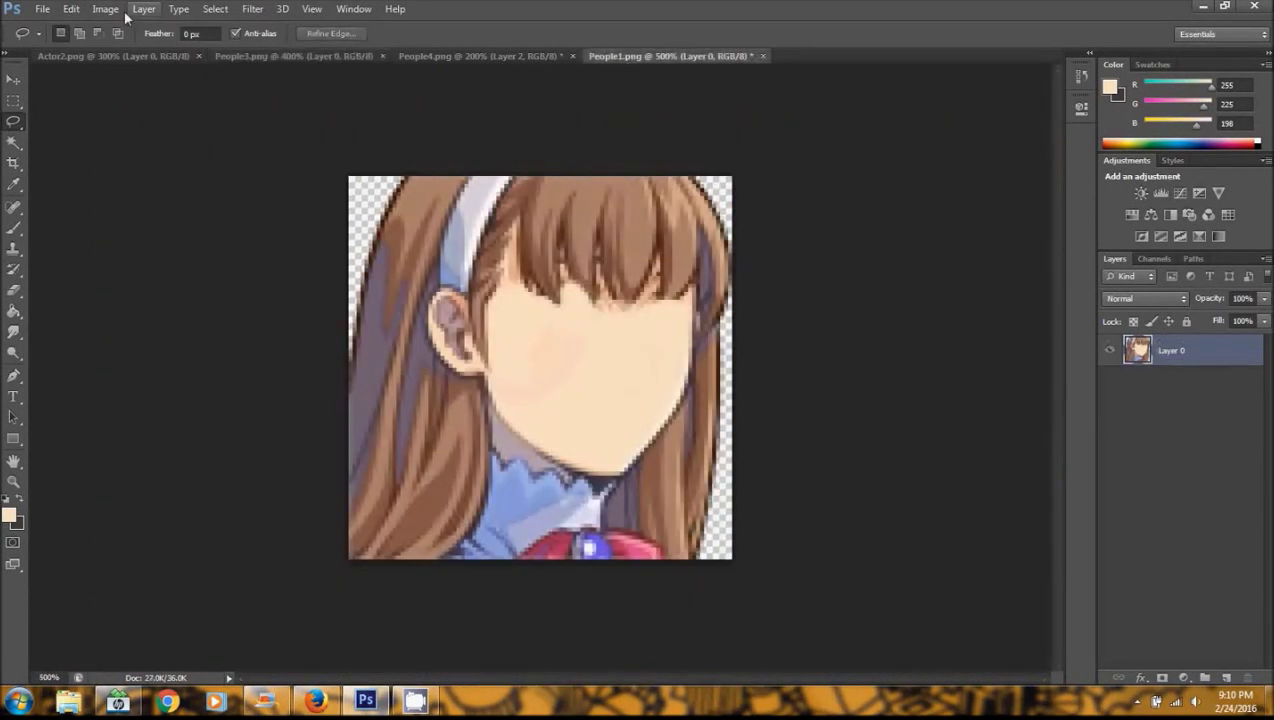
Paste the copied nose and mouth as a new layer and drag it onto the blank face
{"action": "left_click", "coordinate": [71, 9]}
{"action": "left_click", "coordinate": [119, 150]}
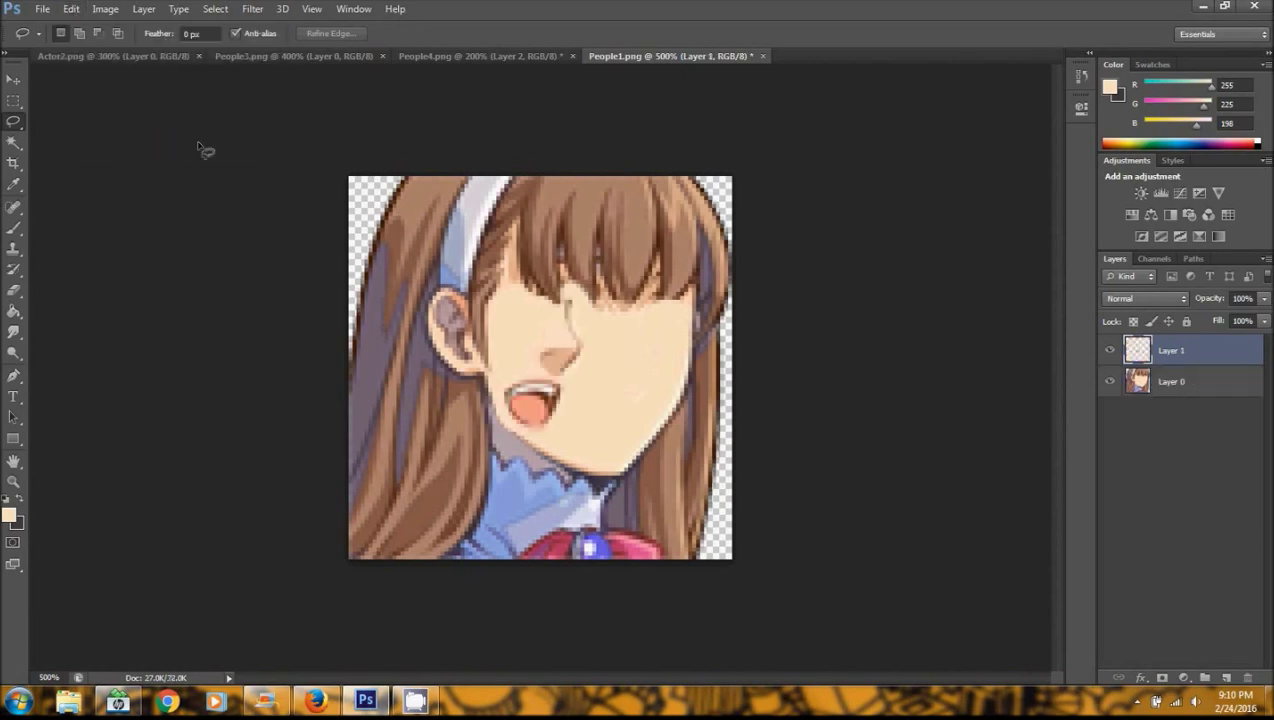
{"action": "left_click", "coordinate": [15, 84]}
{"action": "left_click_drag", "start_coordinate": [581, 357], "coordinate": [617, 402]}
Fine-tune the pasted mouth's position with arrow-key nudges
{"action": "key", "text": "m"}
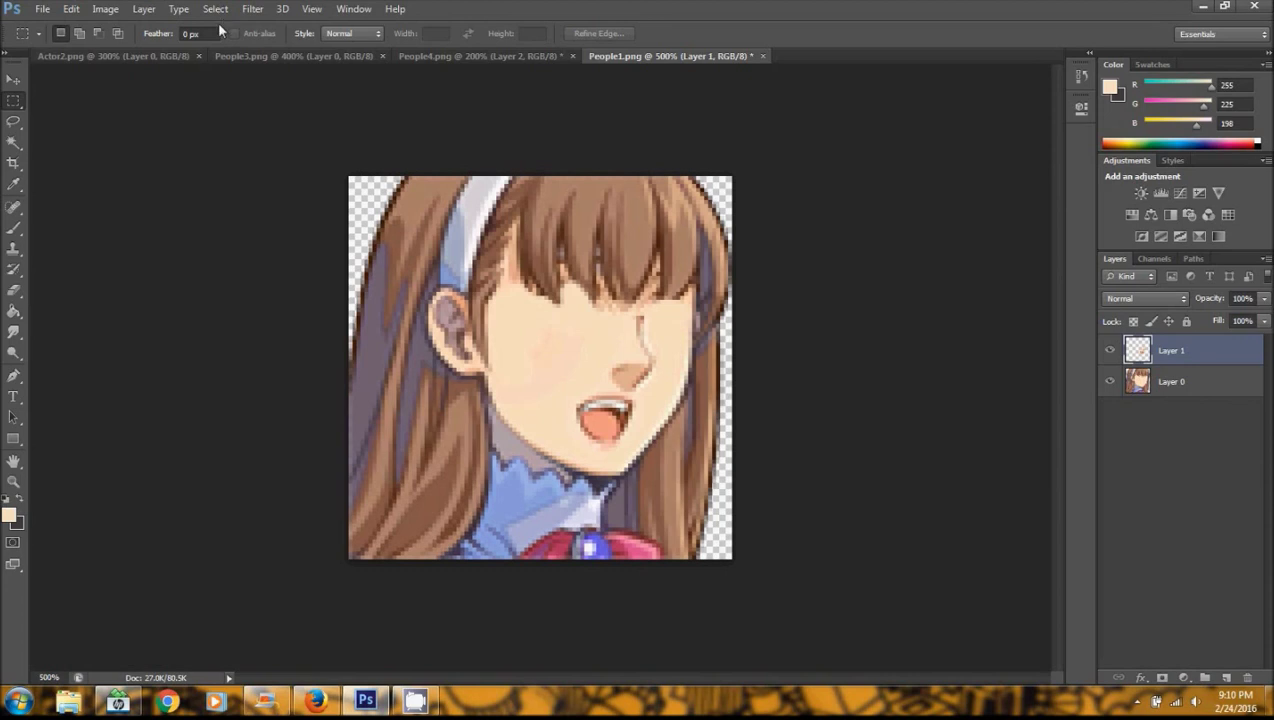
{"action": "left_click", "coordinate": [13, 79]}
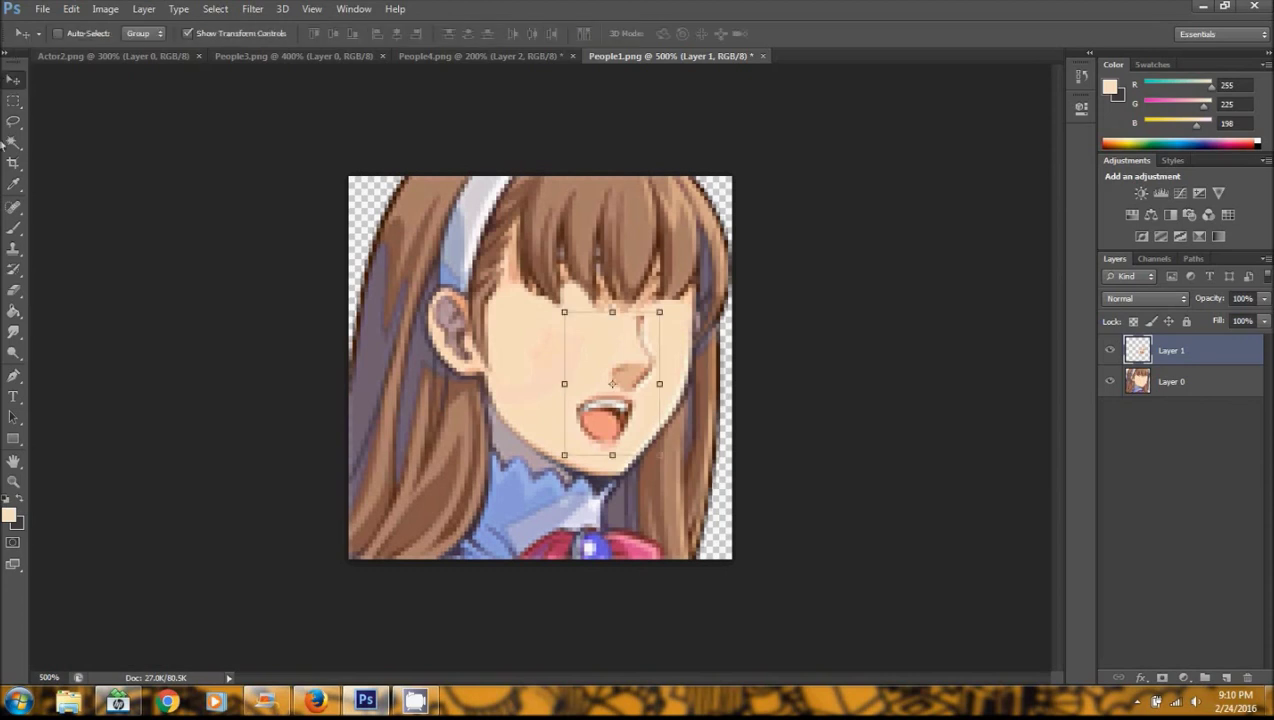
{"action": "key", "text": "Right"}
{"action": "key", "text": "Right"}
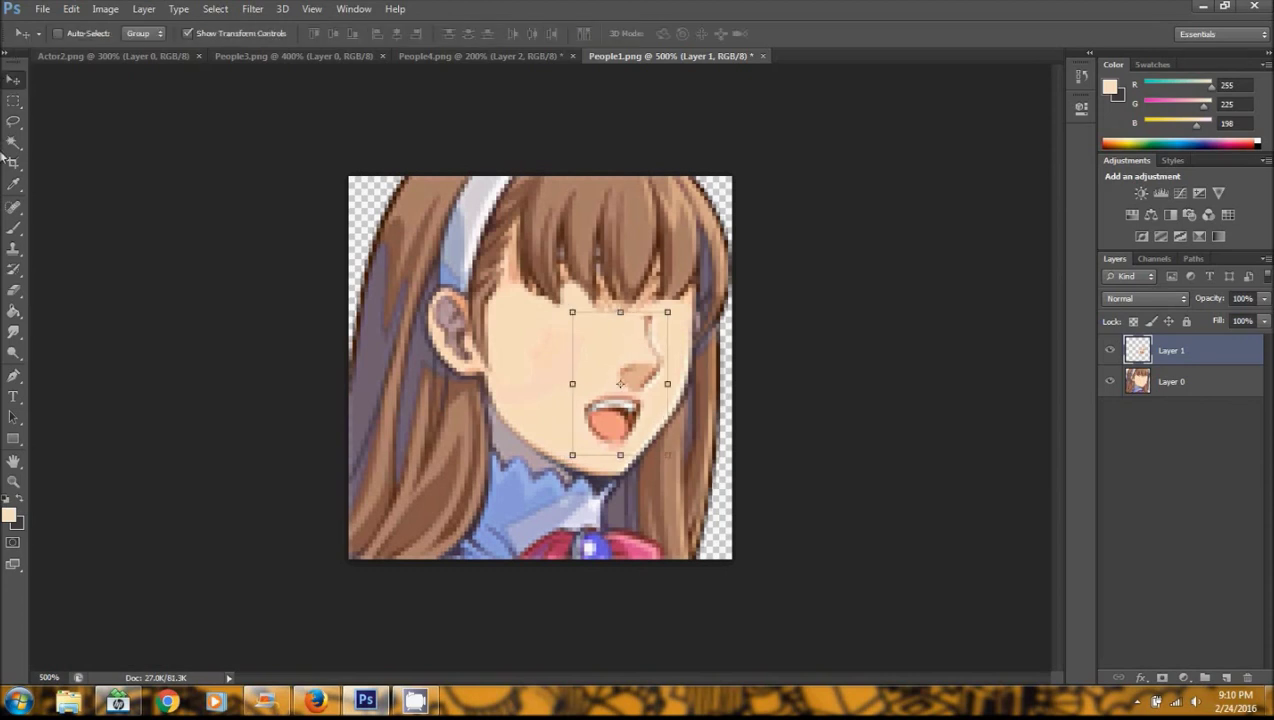
{"action": "key", "text": "Left"}
{"action": "key", "text": "Right"}
{"action": "key", "text": "Down"}
{"action": "key", "text": "Right"}
{"action": "key", "text": "Left"}
{"action": "key", "text": "Right"}
Erase the pasted nose line and shading with the Eraser
{"action": "left_click", "coordinate": [13, 101]}
{"action": "left_click", "coordinate": [14, 290]}
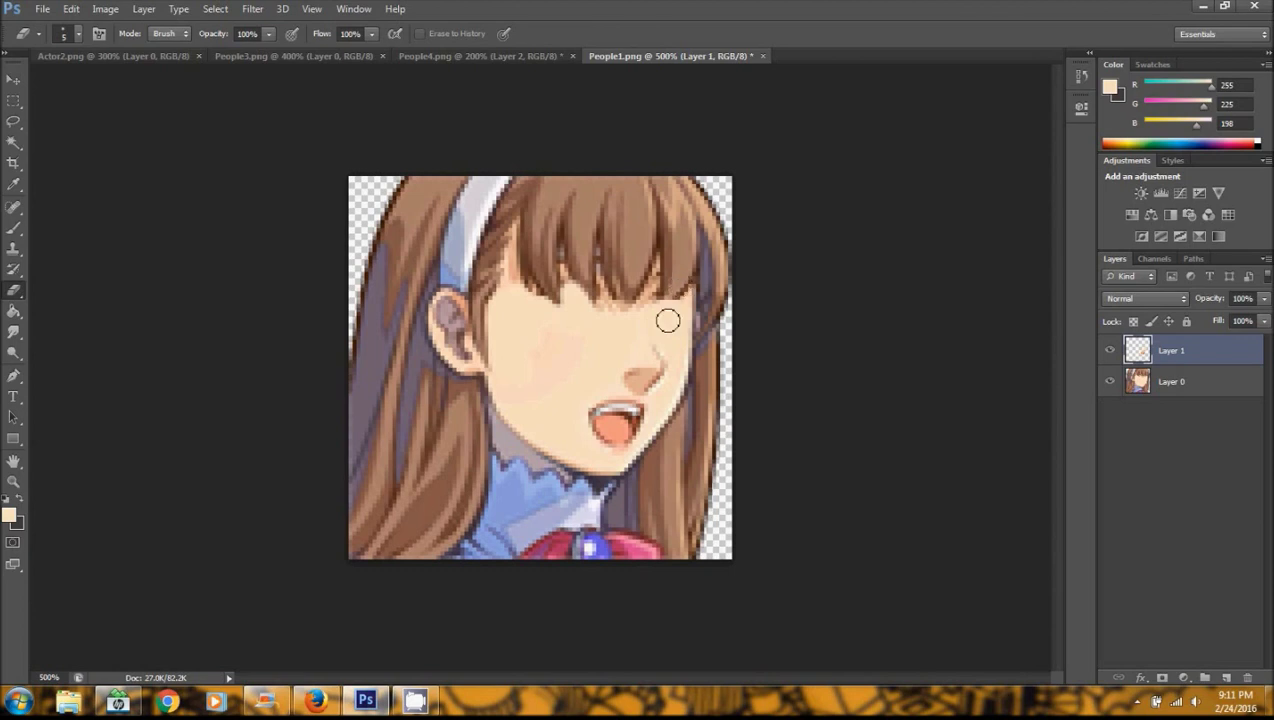
{"action": "mouse_move", "coordinate": [660, 364]}
{"action": "left_mouse_down"}
{"action": "mouse_move", "coordinate": [624, 370]}
{"action": "mouse_move", "coordinate": [640, 390]}
{"action": "mouse_move", "coordinate": [658, 374]}
{"action": "left_mouse_up"}
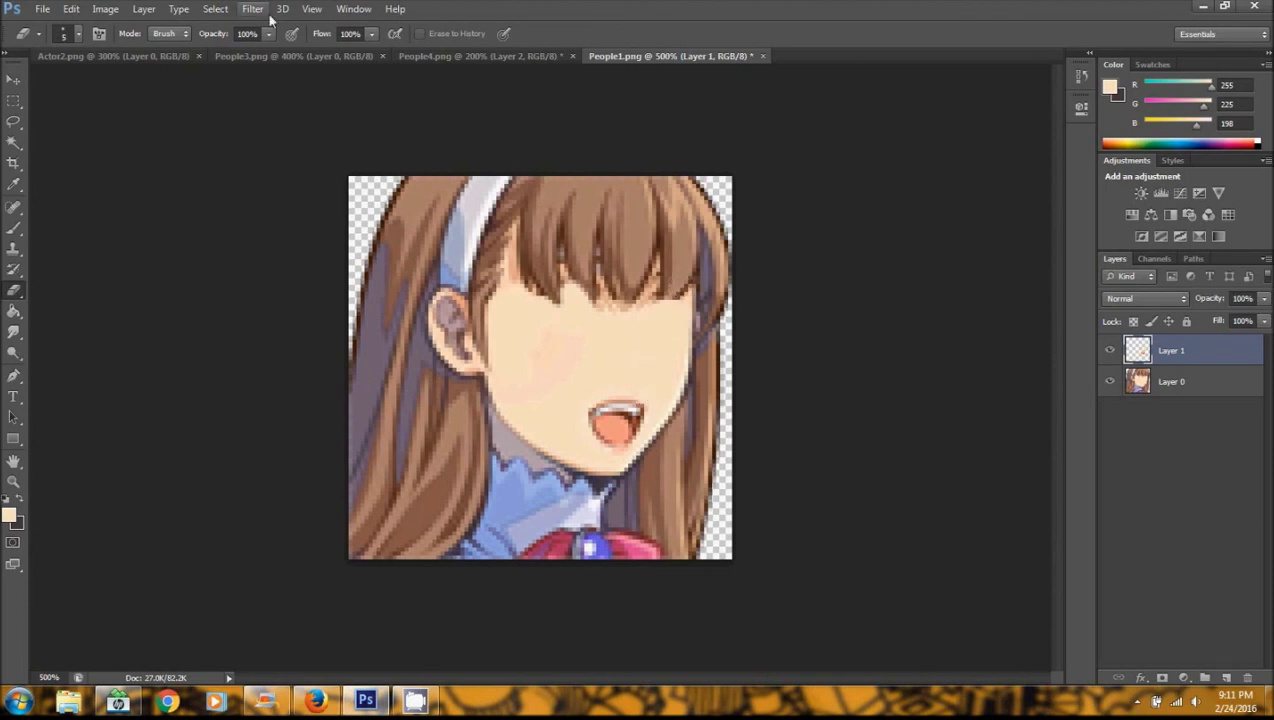
Zoom into the green-haired girl in Actor2.png and lasso her blue eyes
{"action": "left_click", "coordinate": [437, 57]}
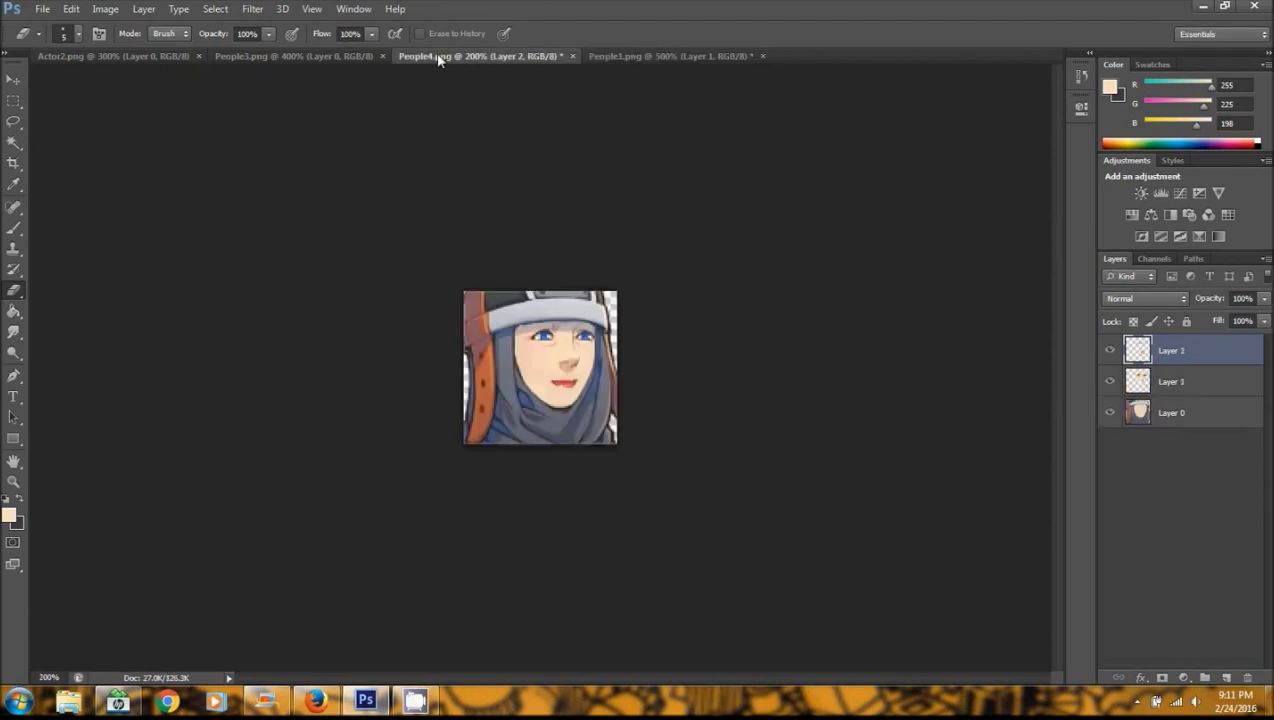
{"action": "left_click", "coordinate": [338, 56]}
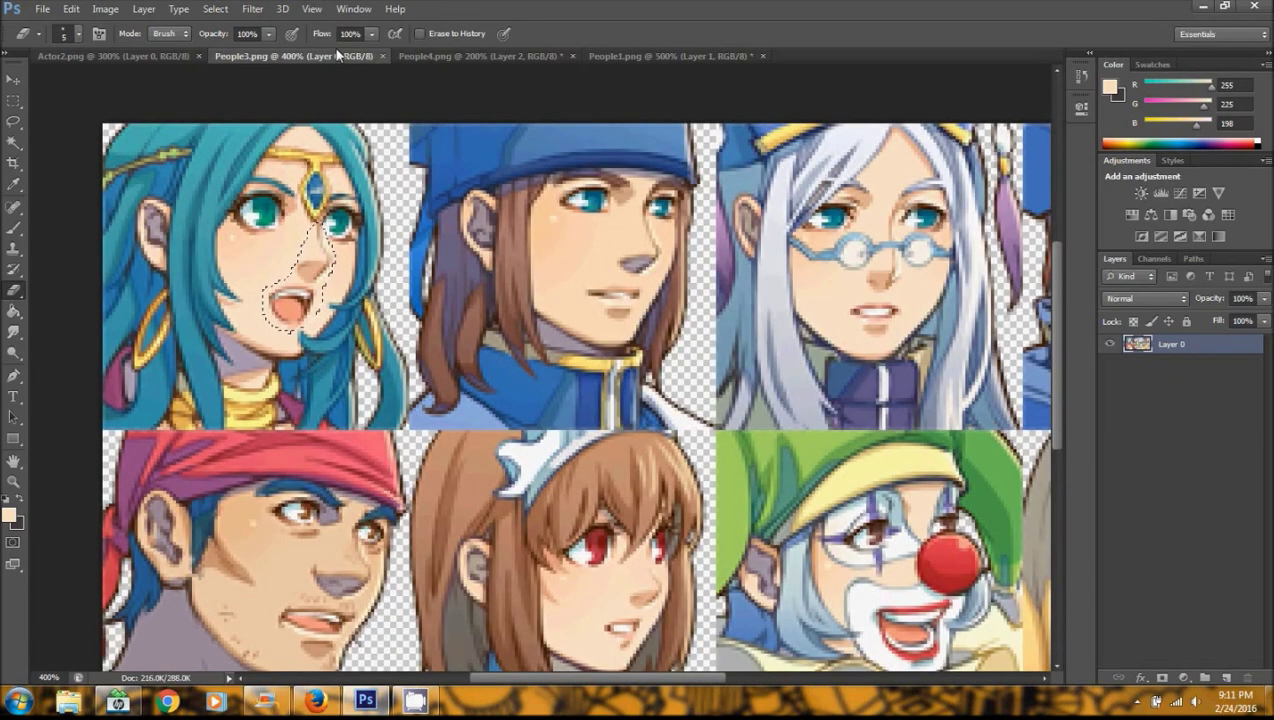
{"action": "left_click", "coordinate": [167, 57]}
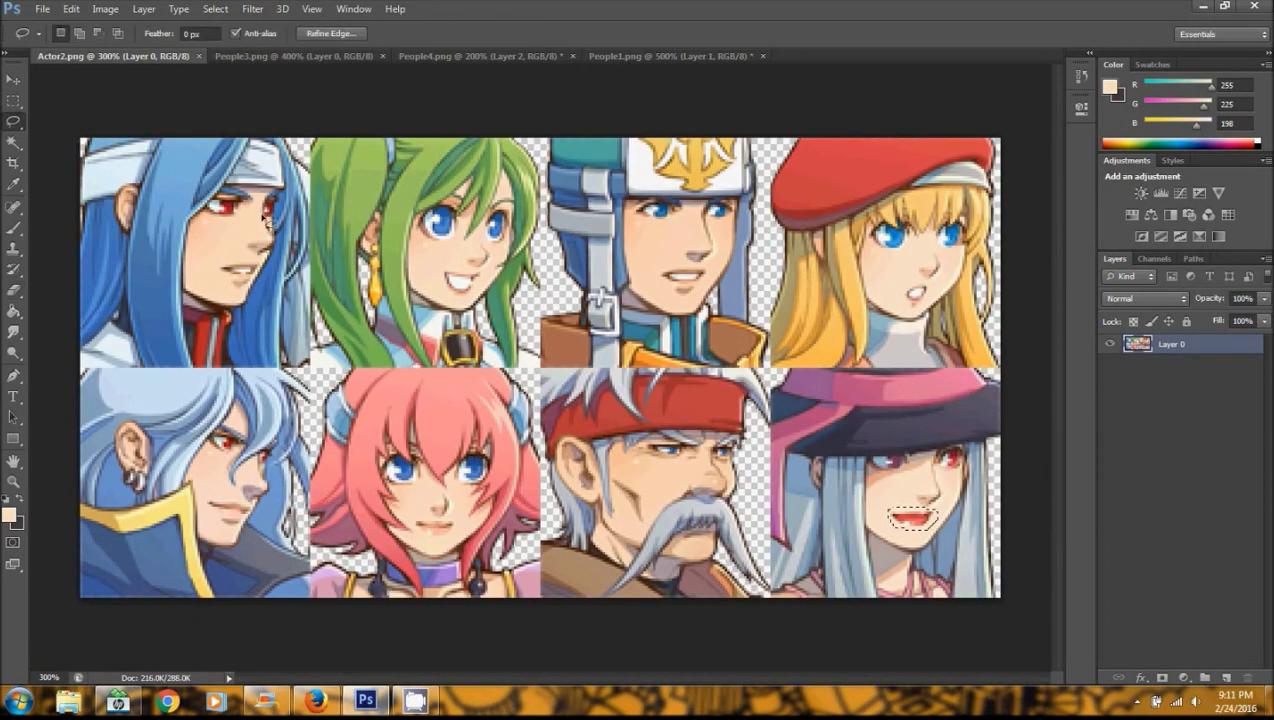
{"action": "left_click", "coordinate": [13, 481]}
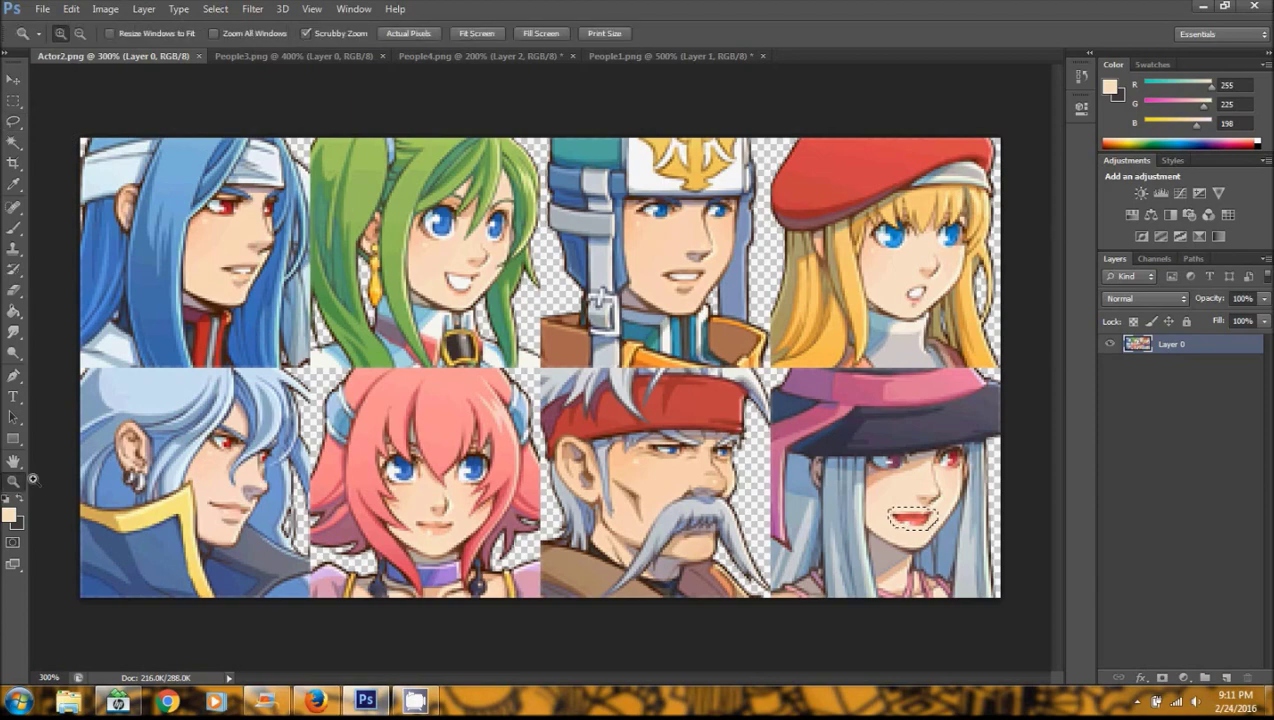
{"action": "left_click", "coordinate": [466, 228]}
{"action": "left_click", "coordinate": [466, 228]}
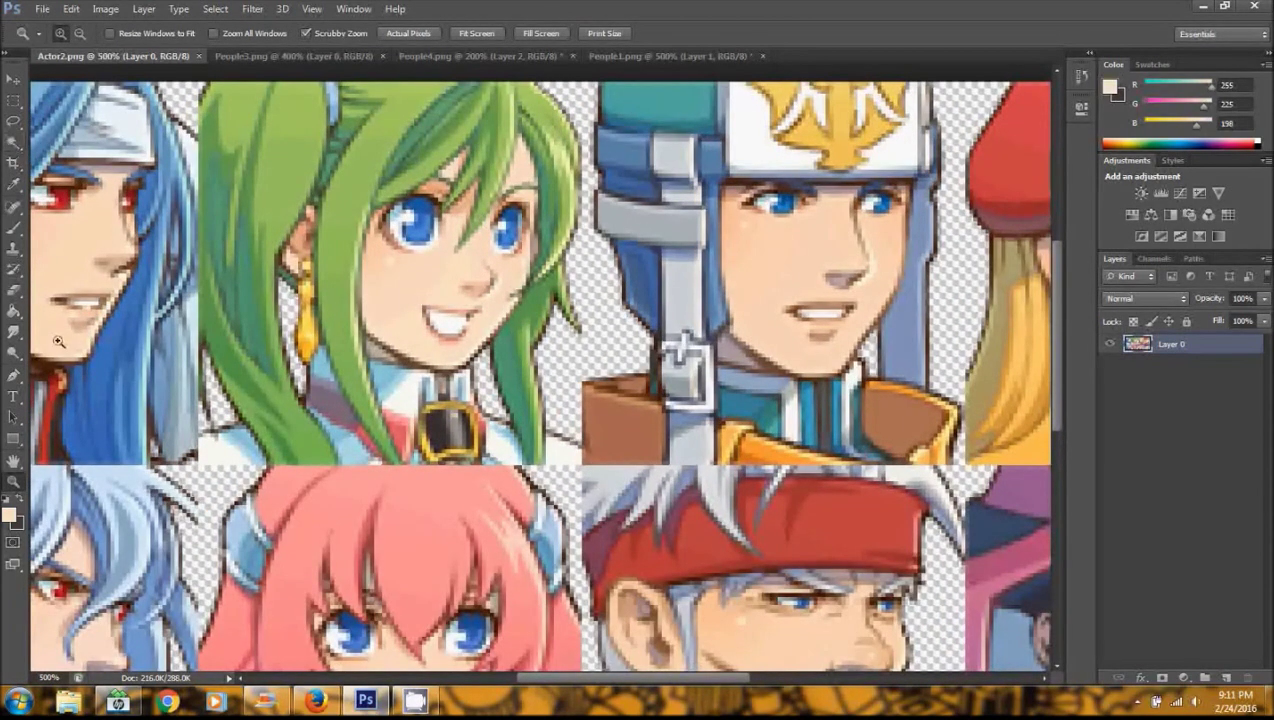
{"action": "left_click", "coordinate": [13, 120]}
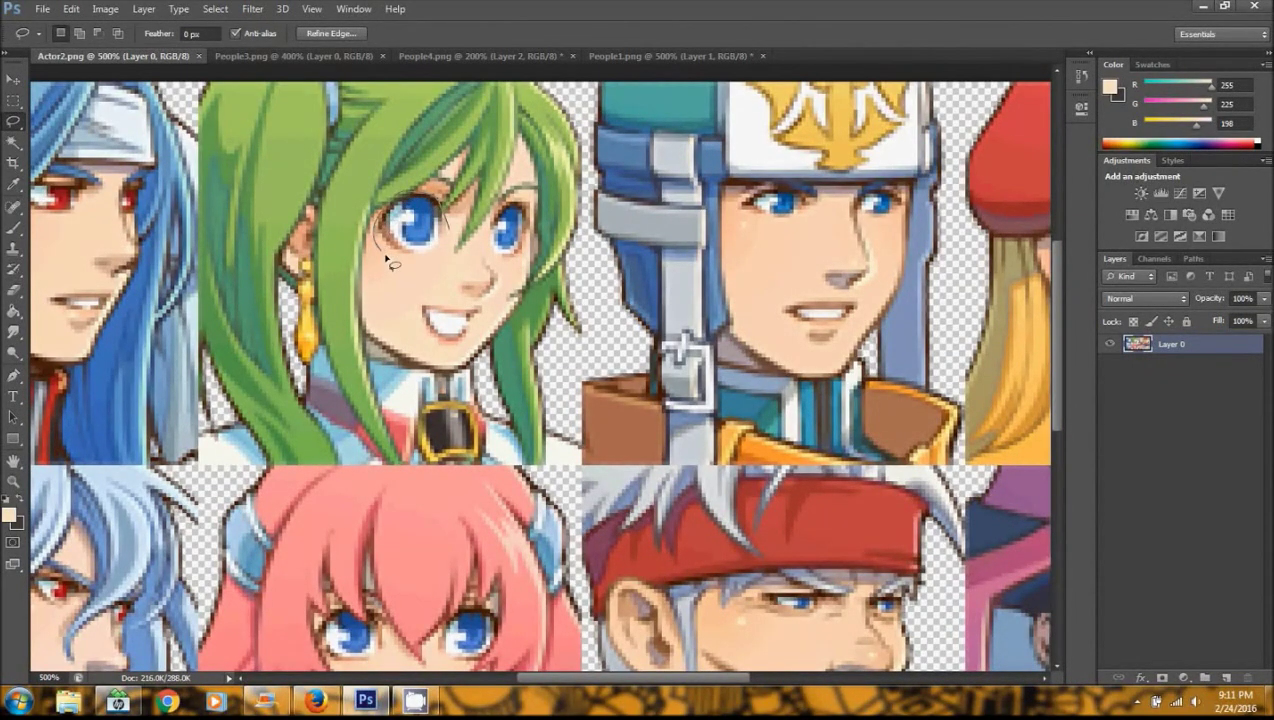
{"action": "mouse_move", "coordinate": [388, 260]}
{"action": "left_mouse_down"}
{"action": "mouse_move", "coordinate": [462, 308]}
{"action": "mouse_move", "coordinate": [496, 305]}
{"action": "mouse_move", "coordinate": [531, 256]}
{"action": "left_mouse_up"}
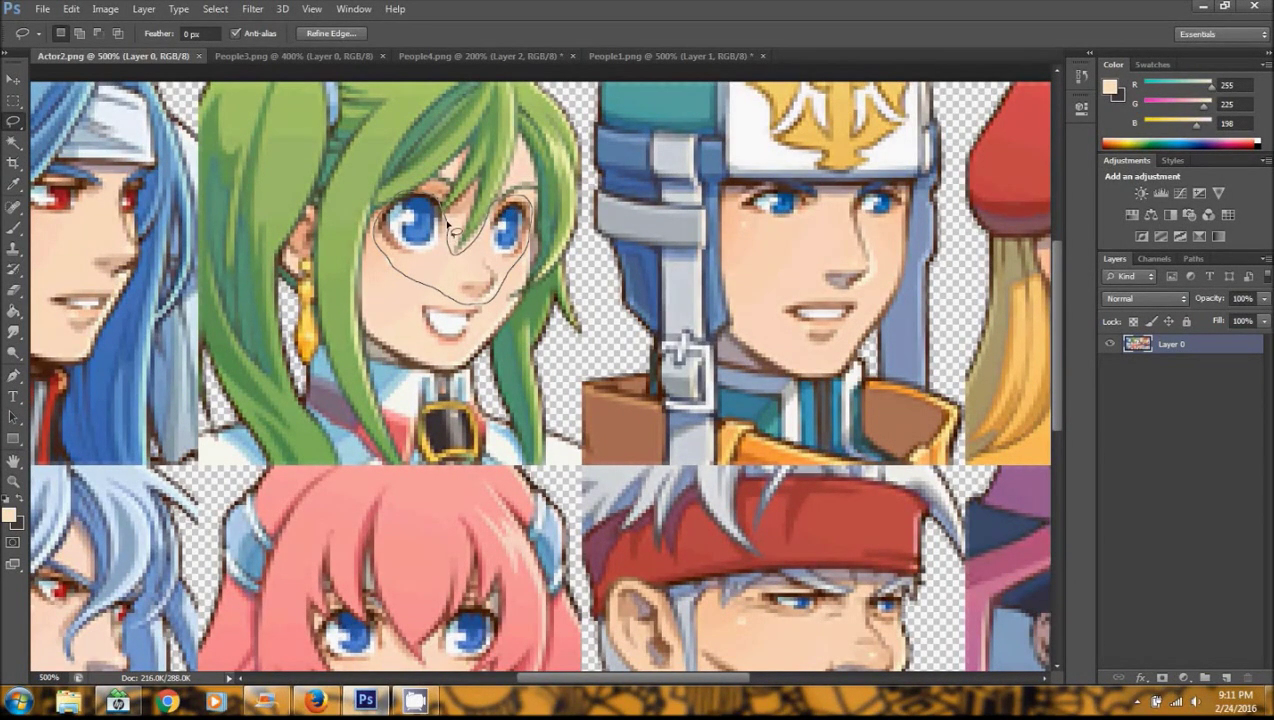
{"action": "left_click_drag", "start_coordinate": [449, 226], "coordinate": [452, 238]}
Copy the eyes and paste them into People1.png as a new layer
{"action": "left_click", "coordinate": [71, 9]}
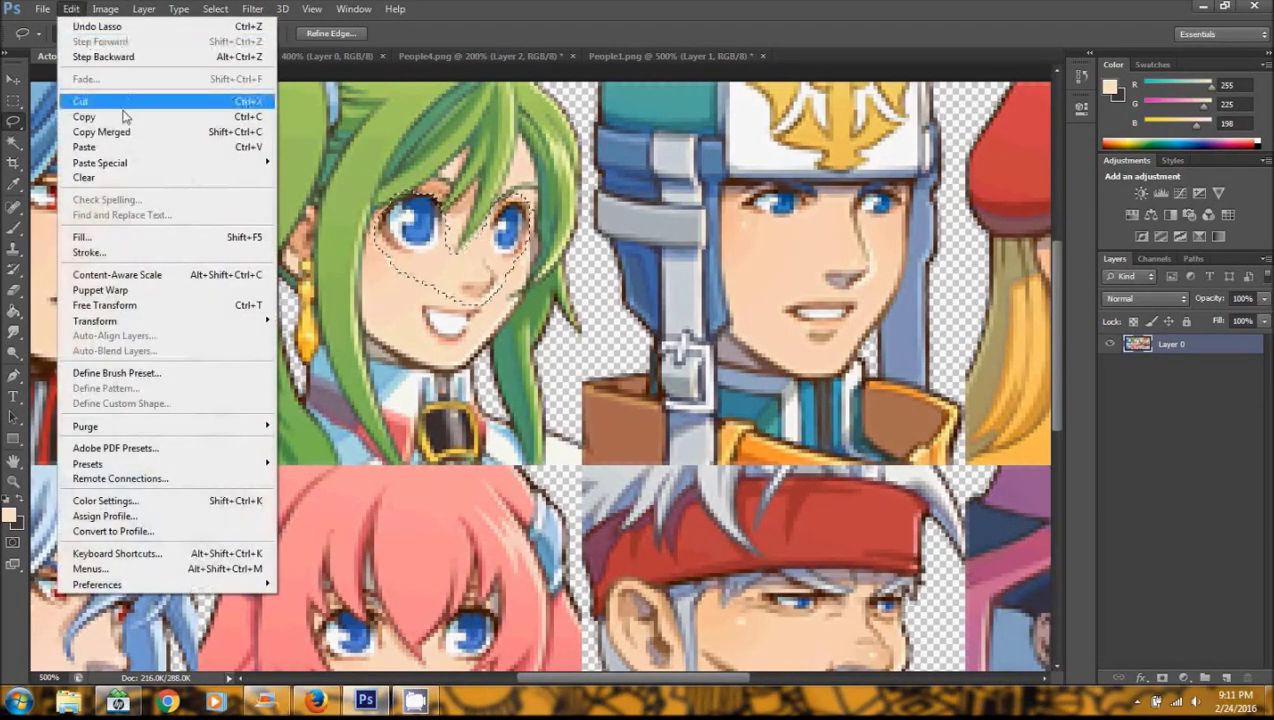
{"action": "left_click", "coordinate": [90, 117]}
{"action": "left_click", "coordinate": [672, 57]}
{"action": "left_click", "coordinate": [71, 9]}
{"action": "left_click", "coordinate": [115, 139]}
{"action": "left_click", "coordinate": [14, 79]}
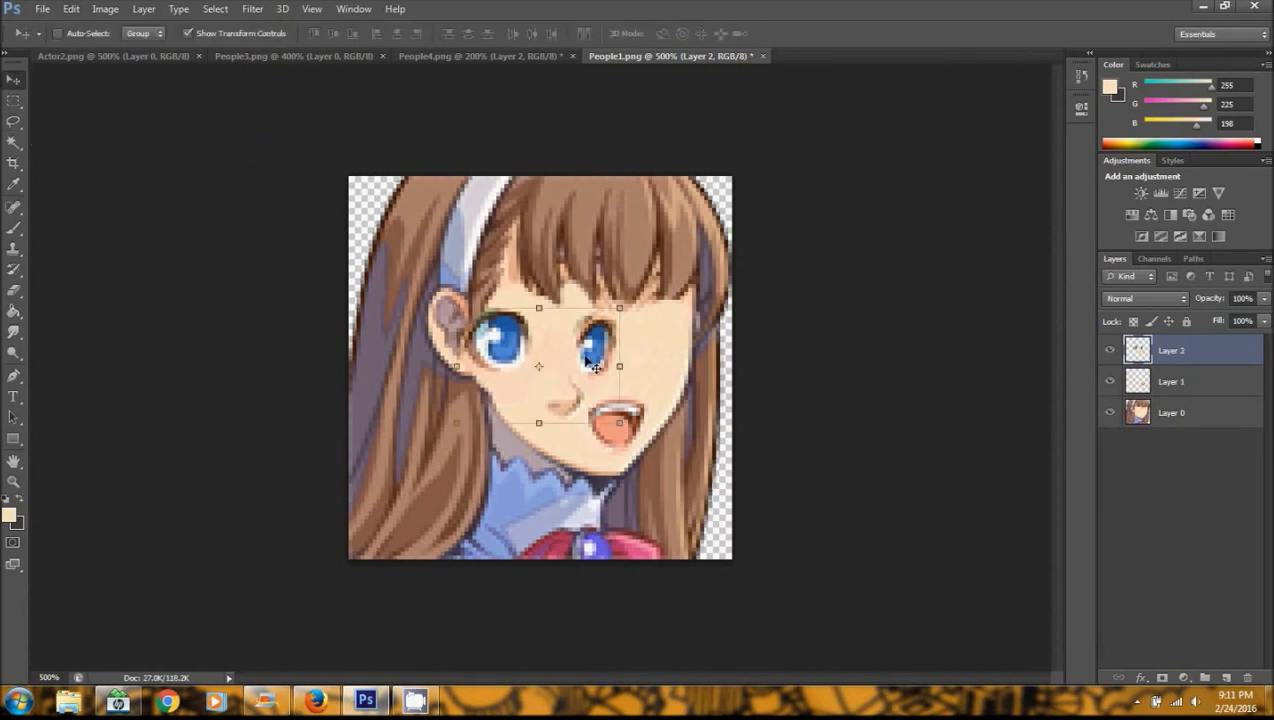
Drag the blue eyes over the schoolgirl's eyes and nudge the Layer 1 mouth down slightly
{"action": "left_click_drag", "start_coordinate": [594, 366], "coordinate": [638, 351]}
{"action": "left_click", "coordinate": [12, 100]}
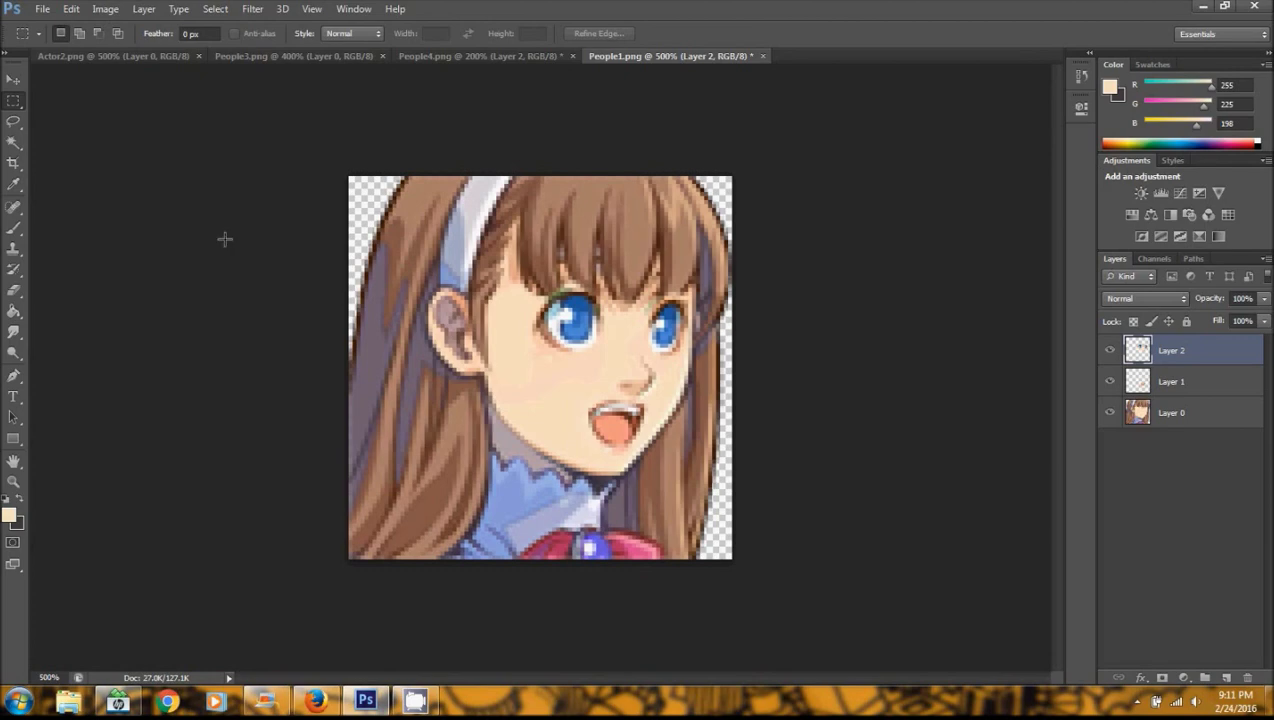
{"action": "left_click", "coordinate": [1162, 380]}
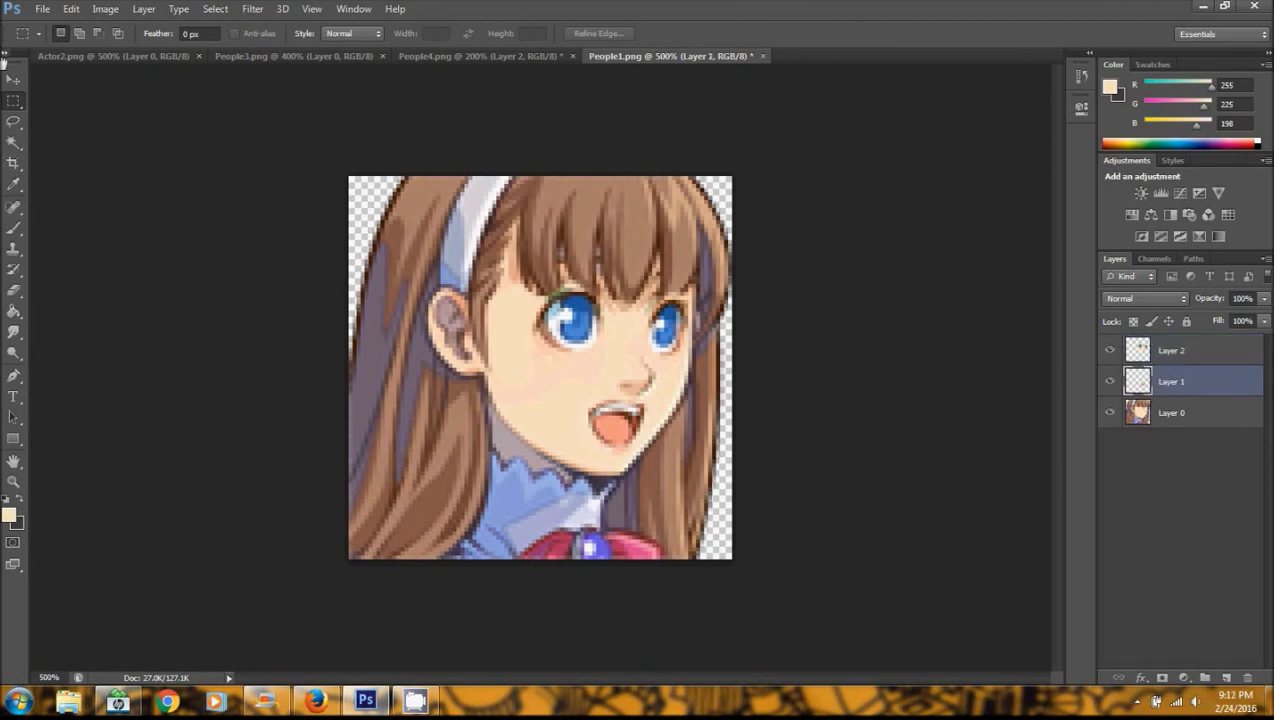
{"action": "left_click", "coordinate": [12, 81]}
{"action": "key", "text": "Down"}
{"action": "key", "text": "Down"}
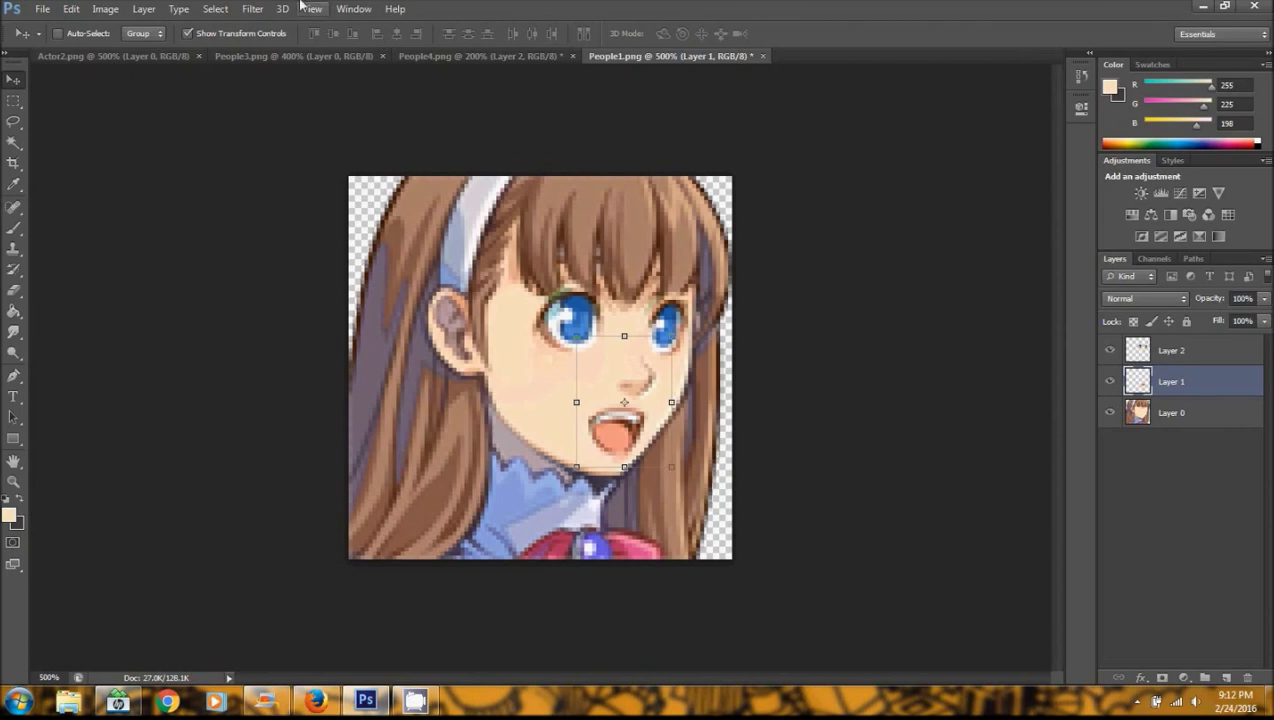
{"action": "left_click", "coordinate": [15, 102]}
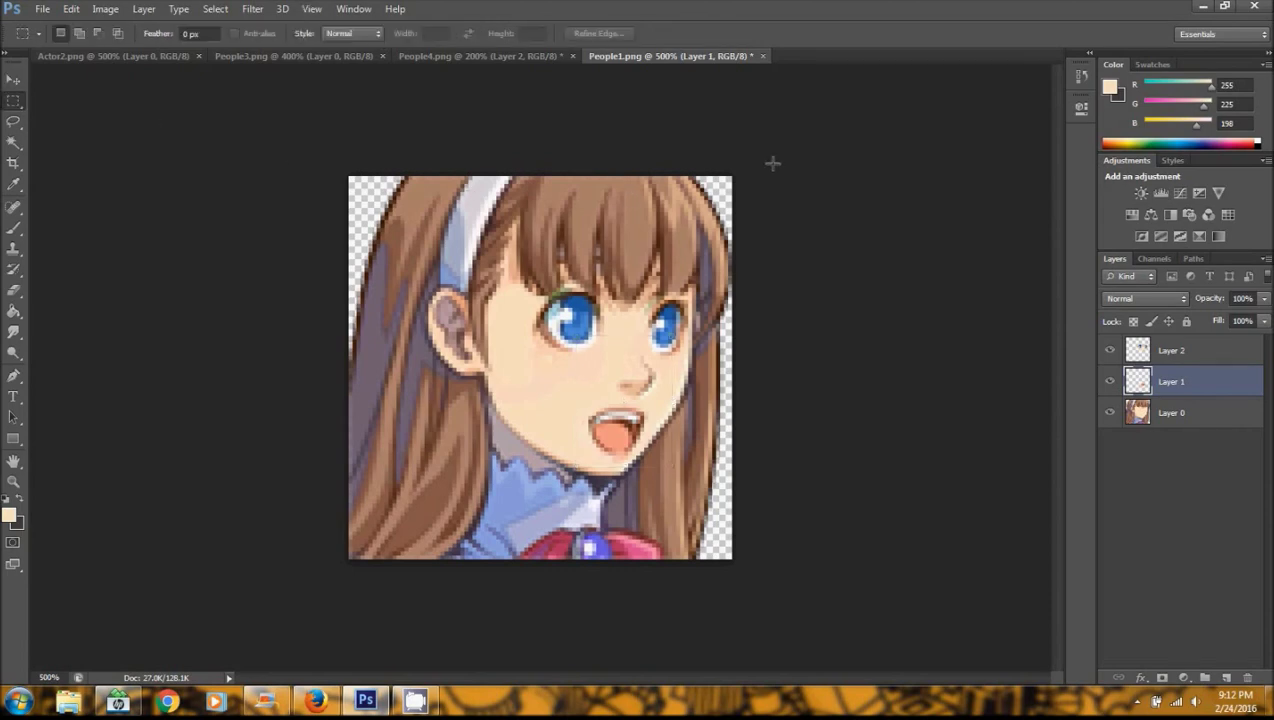
{"action": "left_click", "coordinate": [13, 289]}
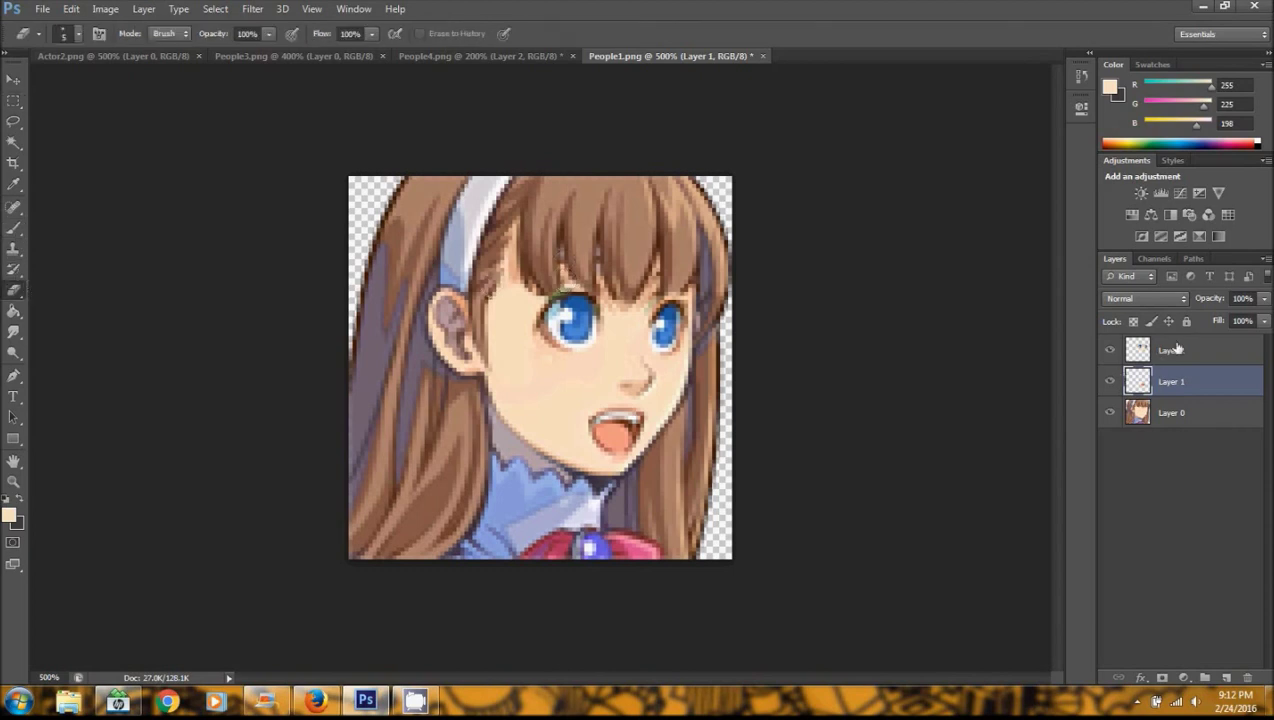
{"action": "left_click", "coordinate": [1177, 349]}
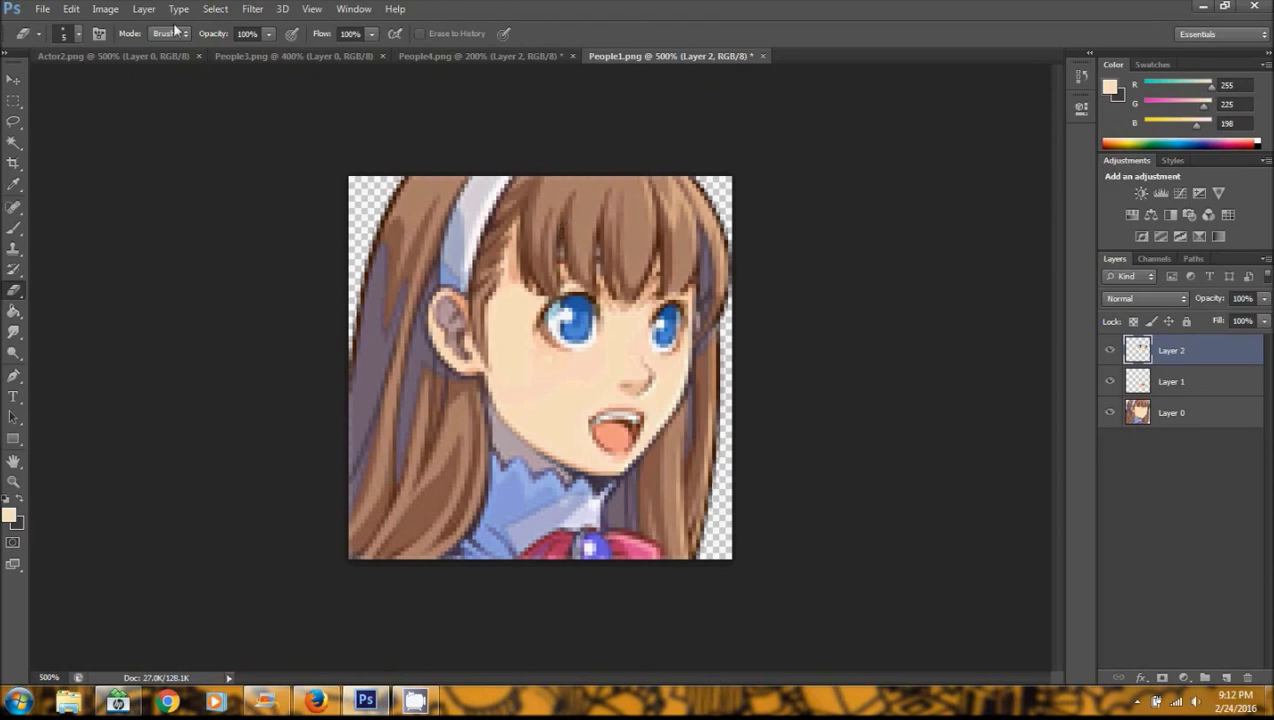
{"action": "left_click", "coordinate": [13, 482]}
{"action": "right_click", "coordinate": [273, 370]}
{"action": "left_click", "coordinate": [94, 376]}
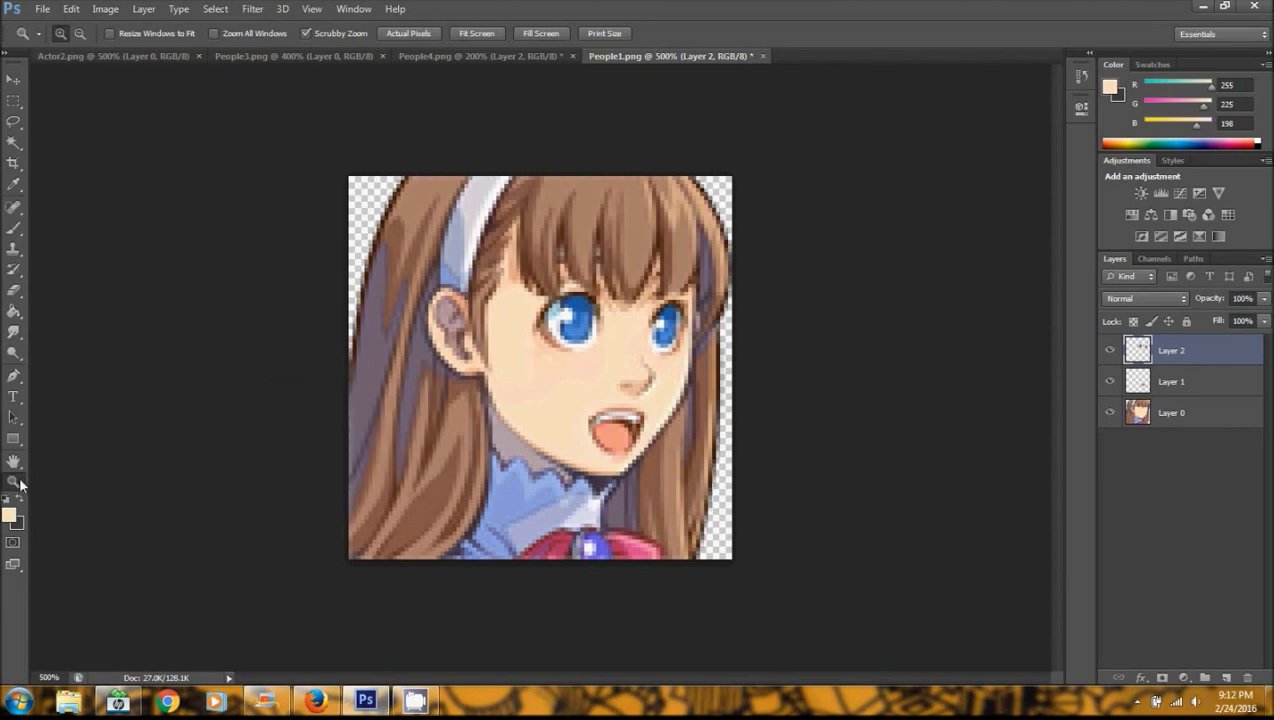
{"action": "right_click", "coordinate": [518, 366]}
{"action": "left_click", "coordinate": [570, 458]}
{"action": "right_click", "coordinate": [555, 355]}
{"action": "left_click", "coordinate": [600, 443]}
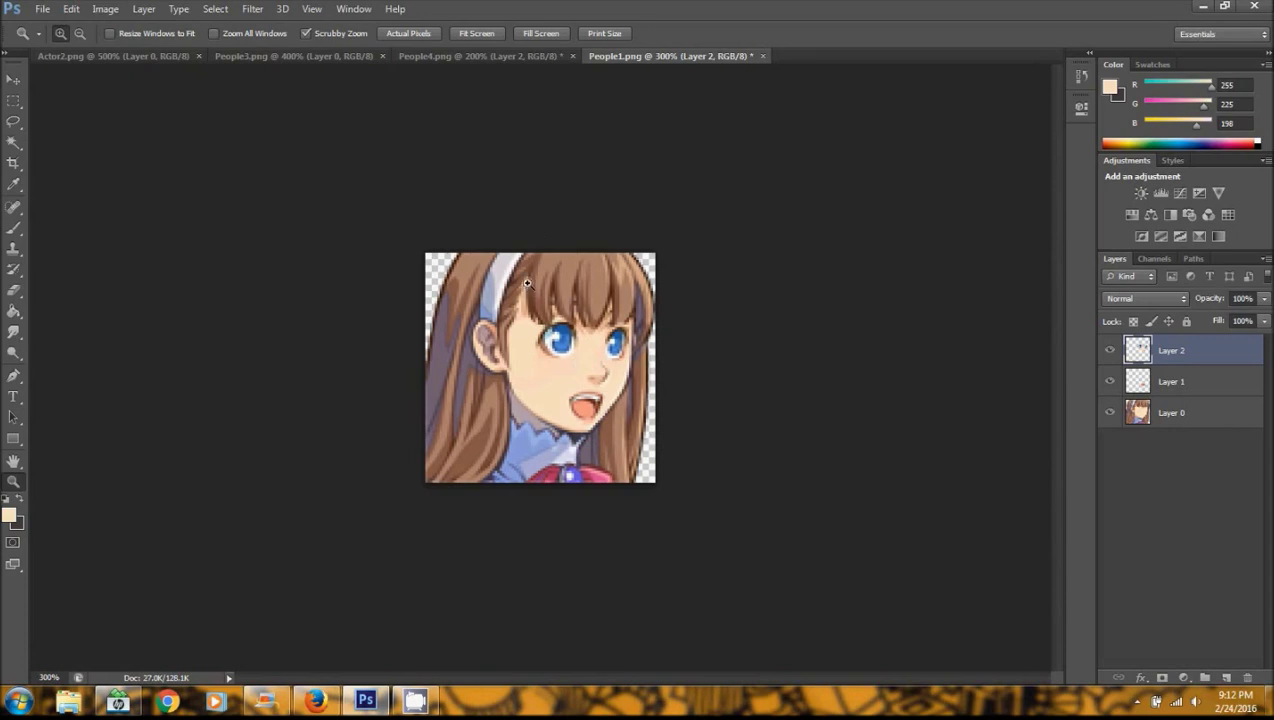
{"action": "left_click", "coordinate": [575, 401]}
{"action": "left_click", "coordinate": [590, 402]}
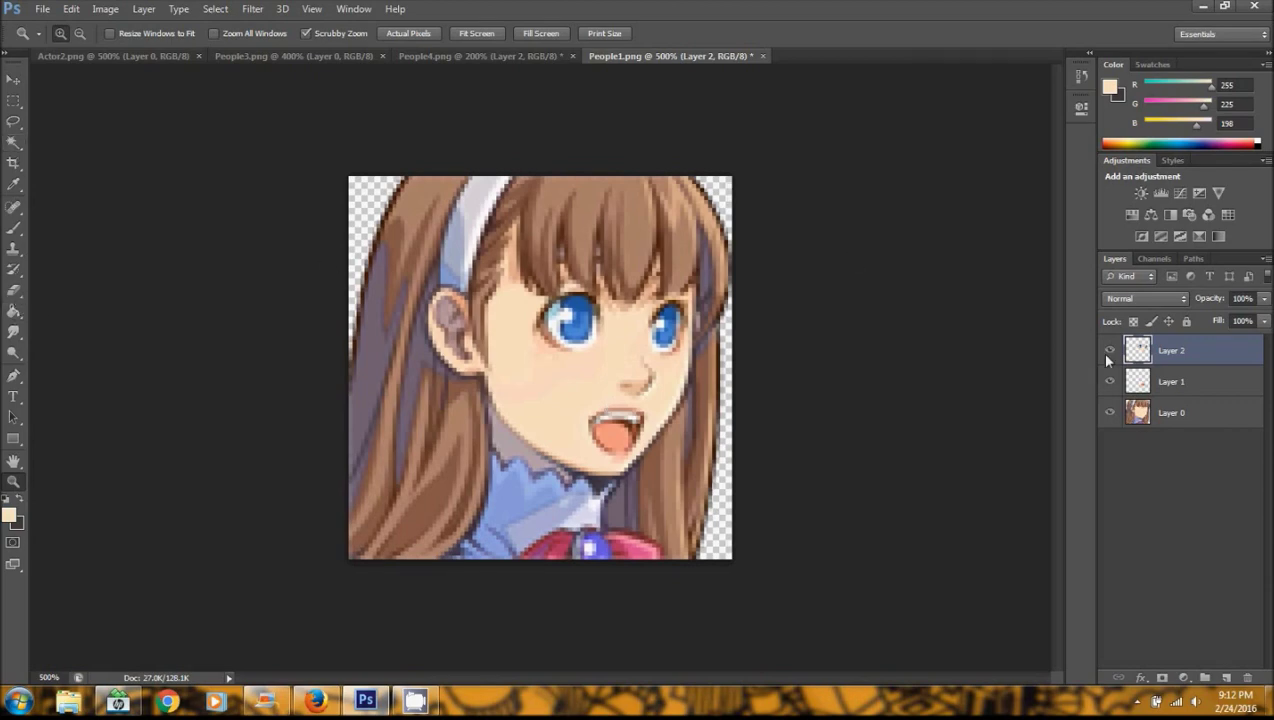
Delete the old open-mouth Layer 1
{"action": "right_click", "coordinate": [1172, 381]}
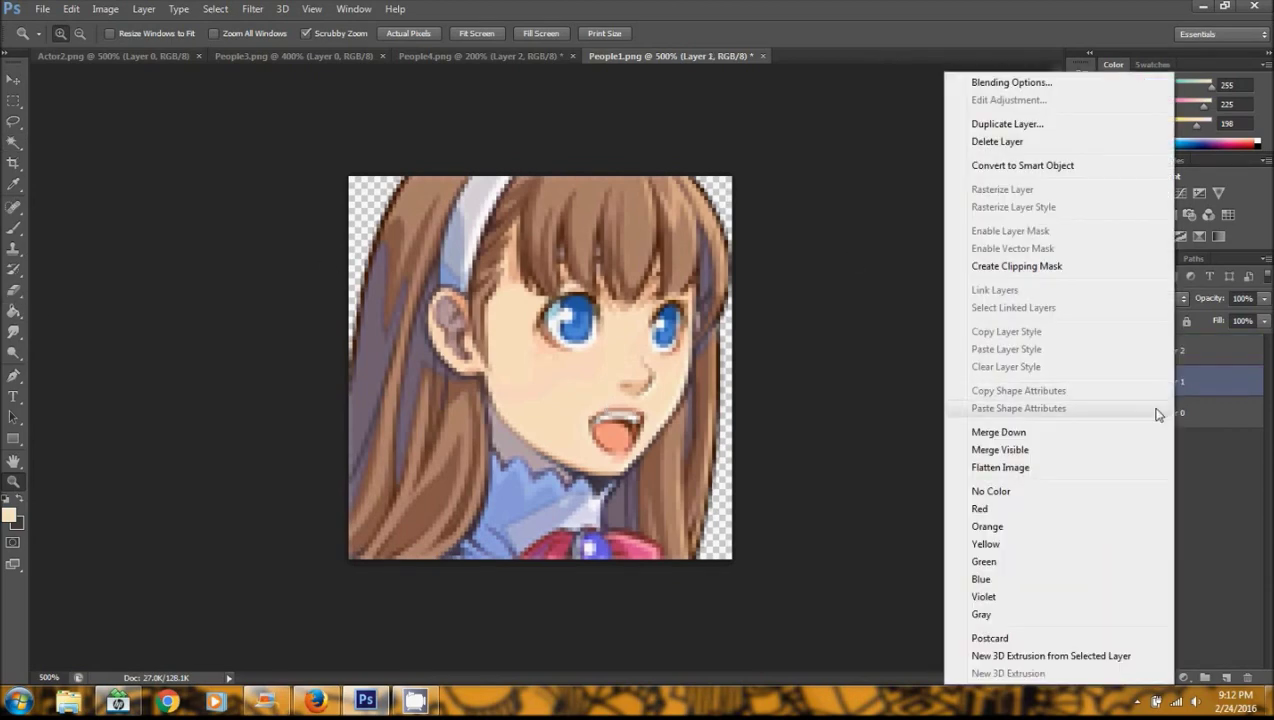
{"action": "left_click", "coordinate": [997, 141]}
{"action": "left_click", "coordinate": [606, 261]}
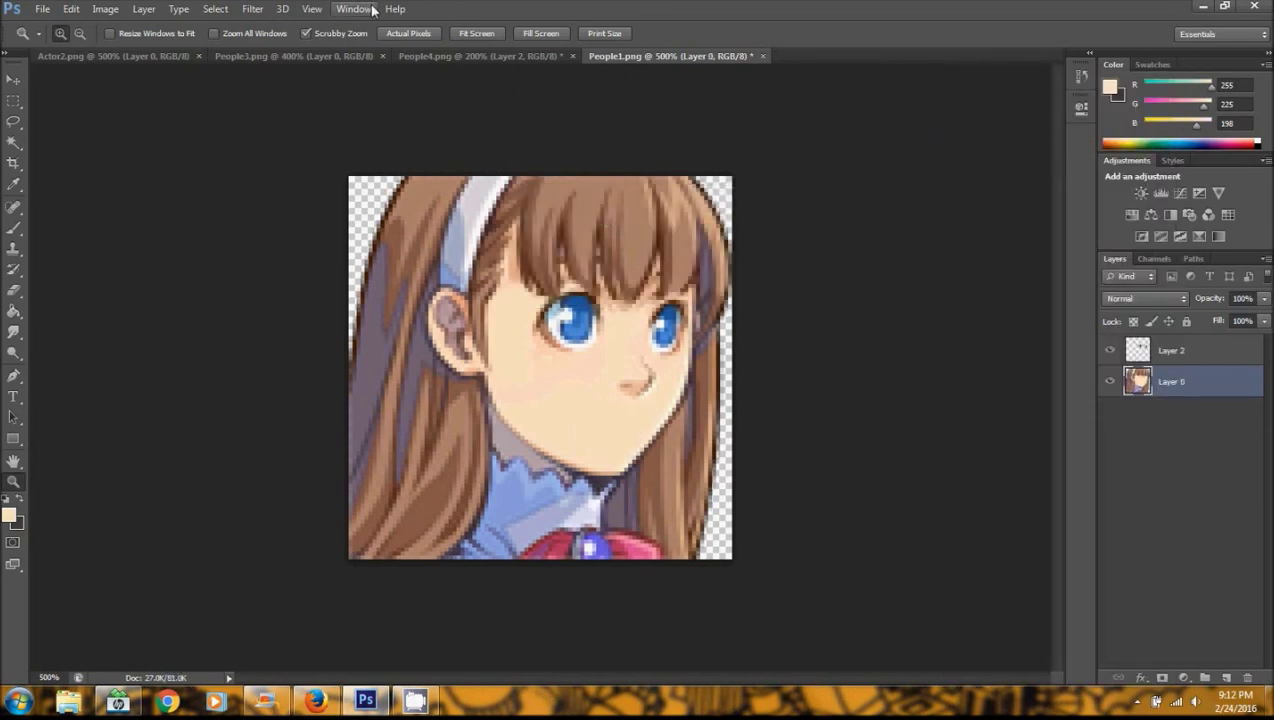
Marquee and copy the hooded girl's small red mouth in People4.png
{"action": "left_click", "coordinate": [472, 56]}
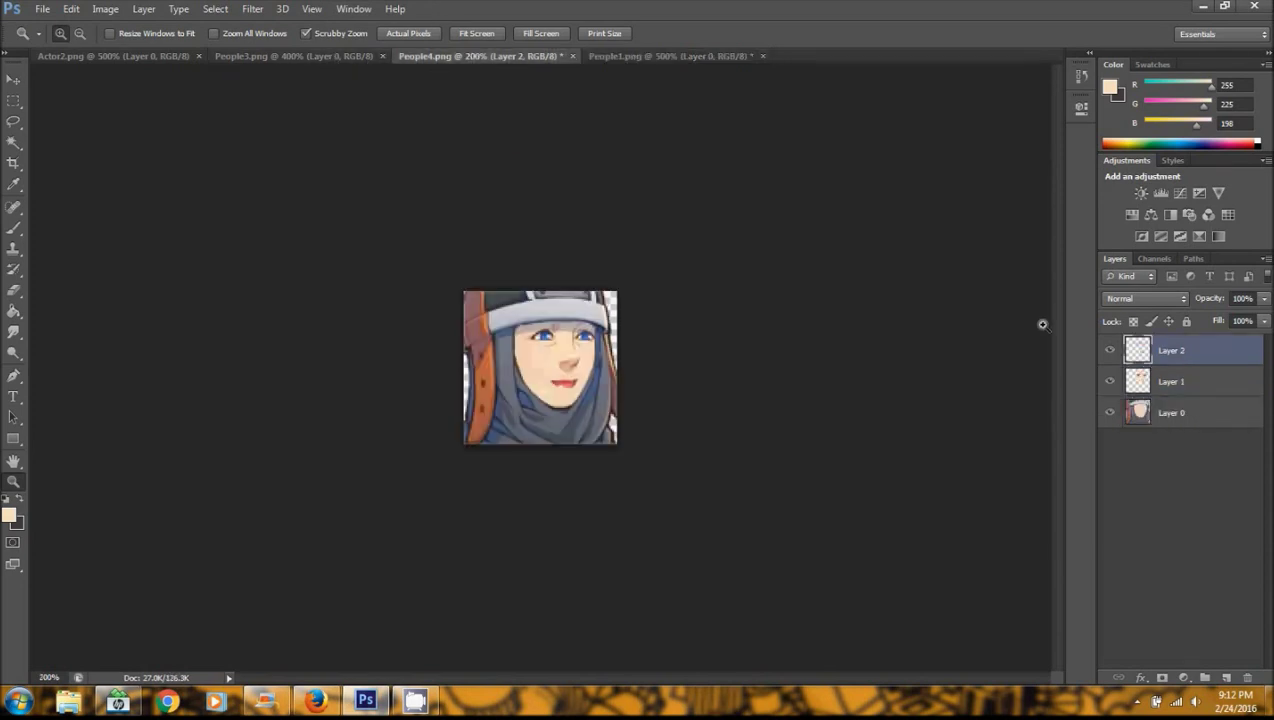
{"action": "right_click", "coordinate": [1212, 359]}
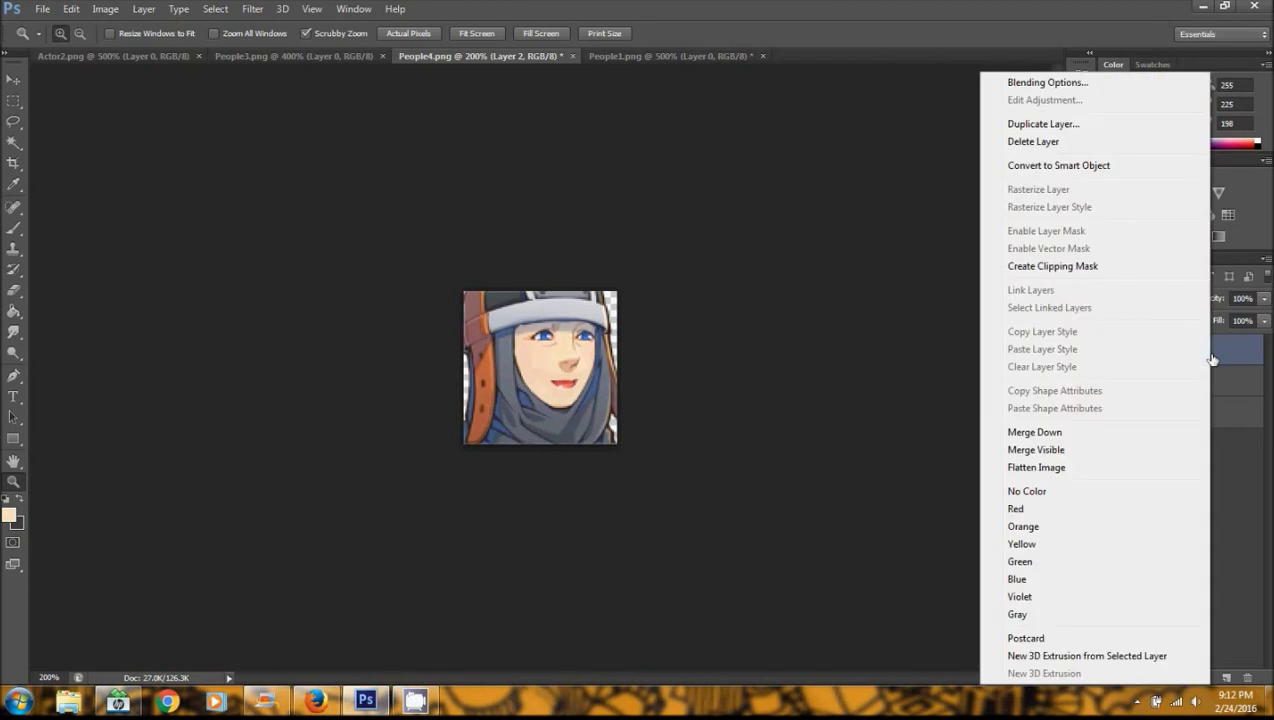
{"action": "left_click", "coordinate": [677, 176]}
{"action": "left_click", "coordinate": [106, 9]}
{"action": "mouse_move", "coordinate": [71, 5]}
{"action": "left_click", "coordinate": [105, 9]}
{"action": "left_click", "coordinate": [13, 101]}
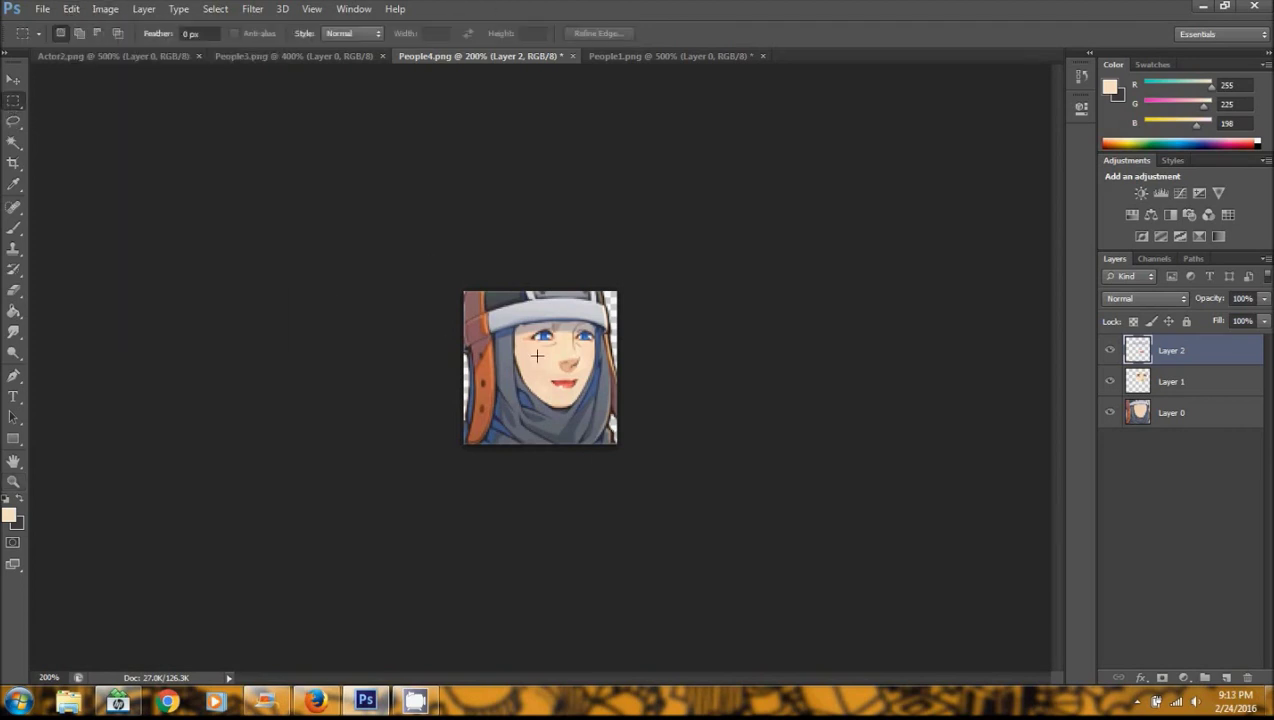
{"action": "left_click_drag", "start_coordinate": [536, 372], "coordinate": [592, 405]}
{"action": "left_click", "coordinate": [45, 9]}
{"action": "mouse_move", "coordinate": [71, 9]}
{"action": "left_click", "coordinate": [120, 119]}
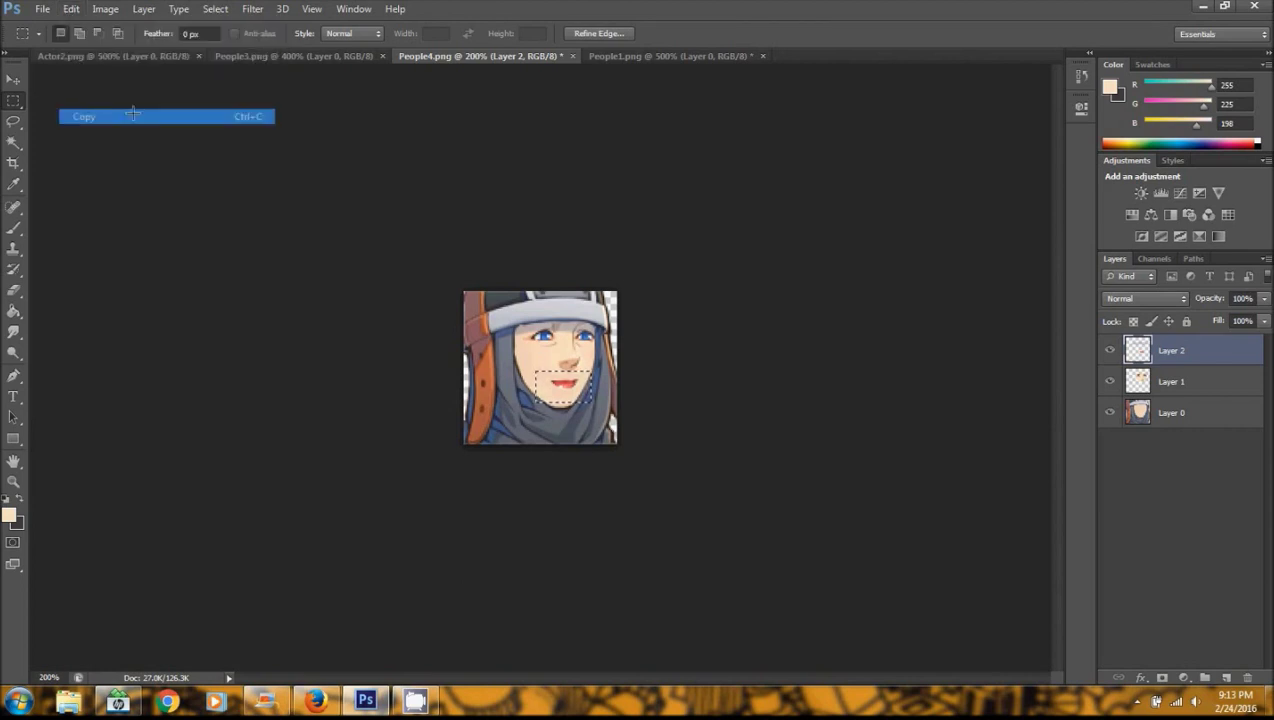
Paste the mouth into People1.png, move it below the nose, and zoom to 400%
{"action": "left_click", "coordinate": [685, 56]}
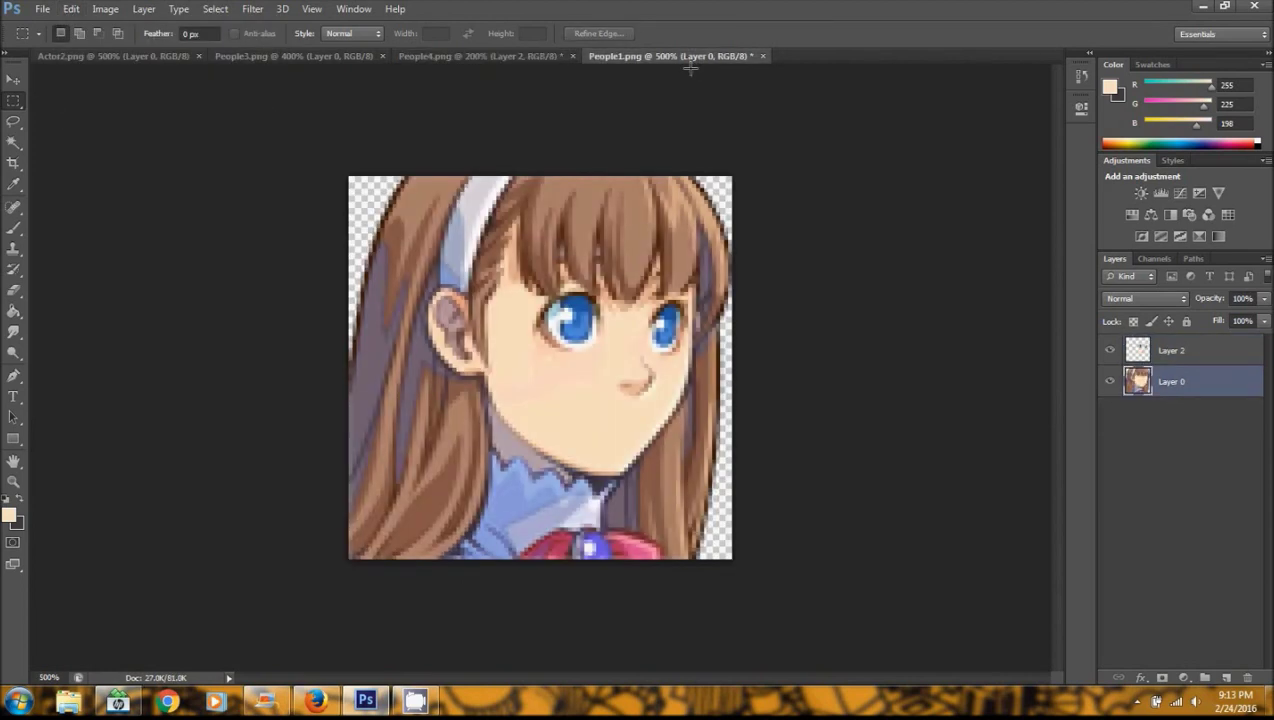
{"action": "left_click", "coordinate": [71, 9]}
{"action": "left_click", "coordinate": [116, 151]}
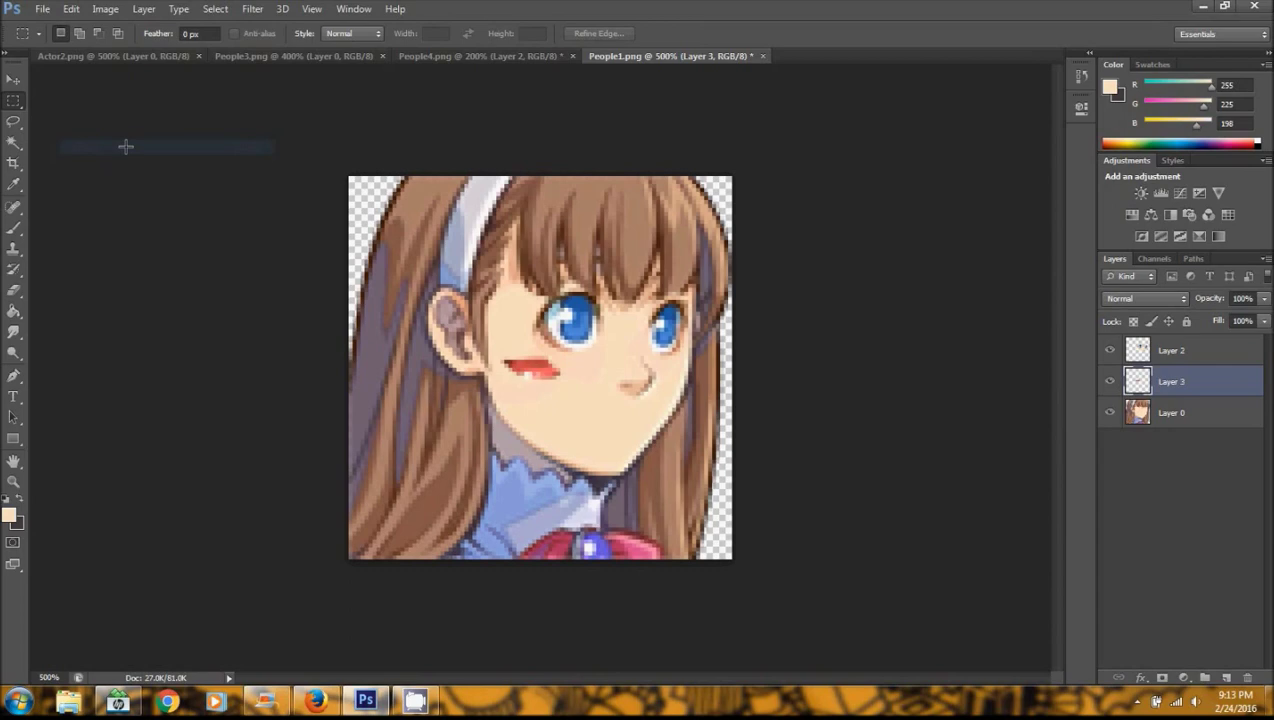
{"action": "left_click", "coordinate": [13, 84]}
{"action": "left_click_drag", "start_coordinate": [538, 369], "coordinate": [618, 423]}
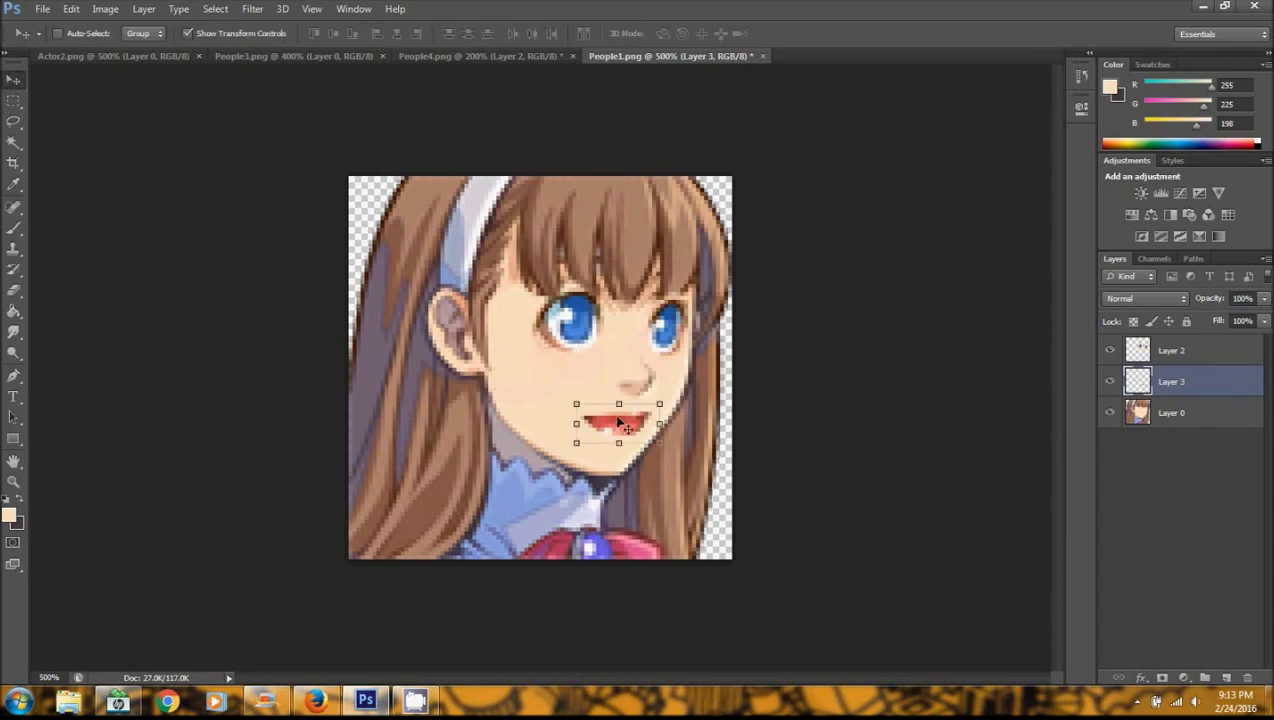
{"action": "left_click", "coordinate": [13, 101]}
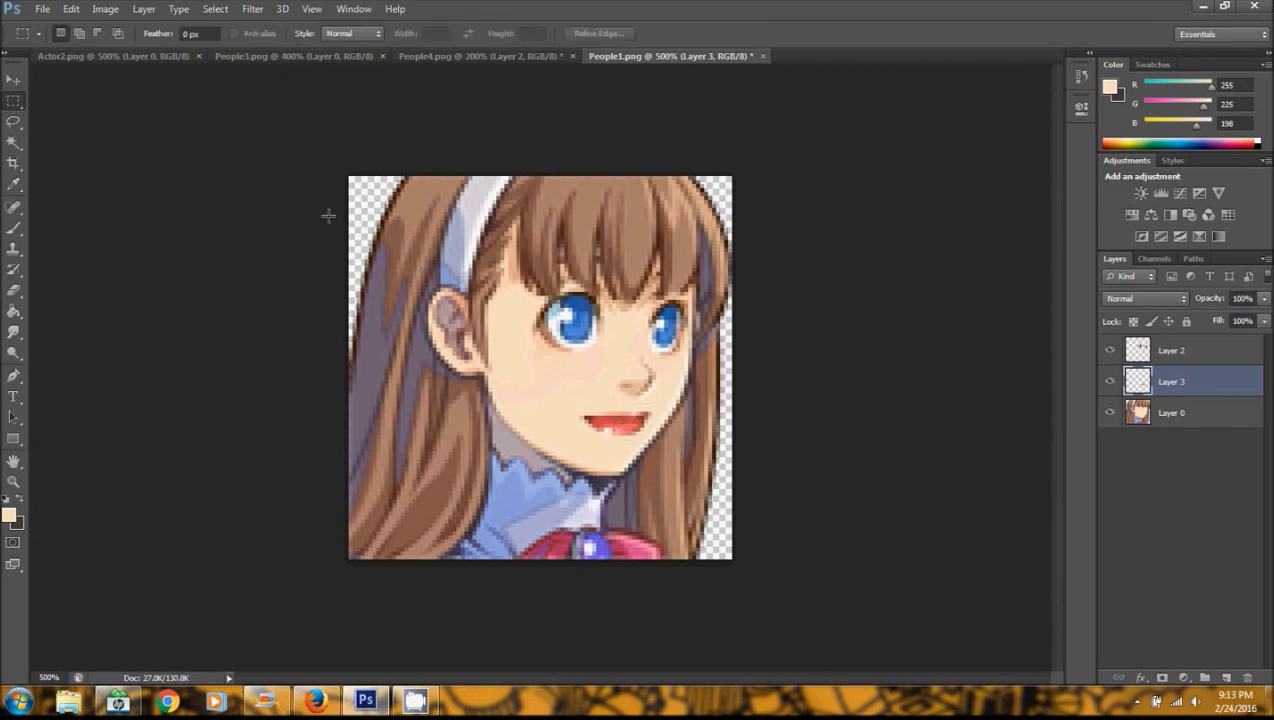
{"action": "left_click", "coordinate": [13, 481]}
{"action": "right_click", "coordinate": [592, 446]}
{"action": "left_click", "coordinate": [660, 533]}
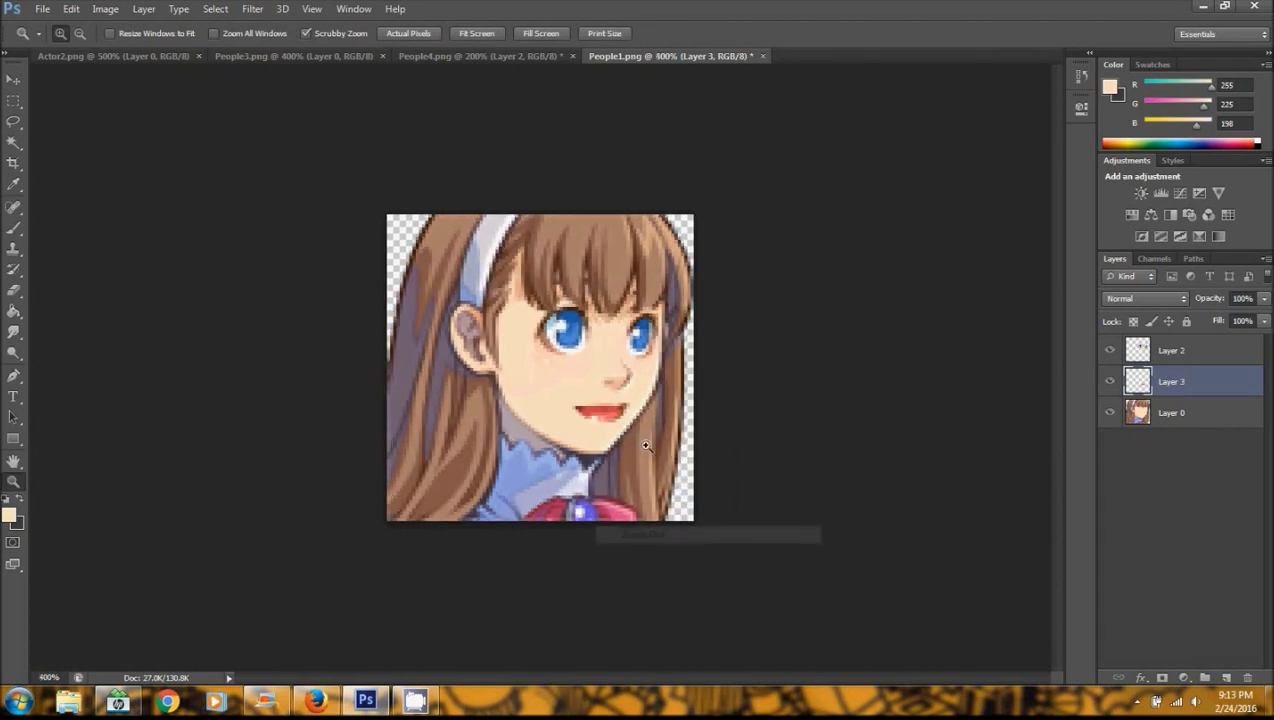
{"action": "right_click", "coordinate": [584, 357]}
{"action": "left_click", "coordinate": [665, 451]}
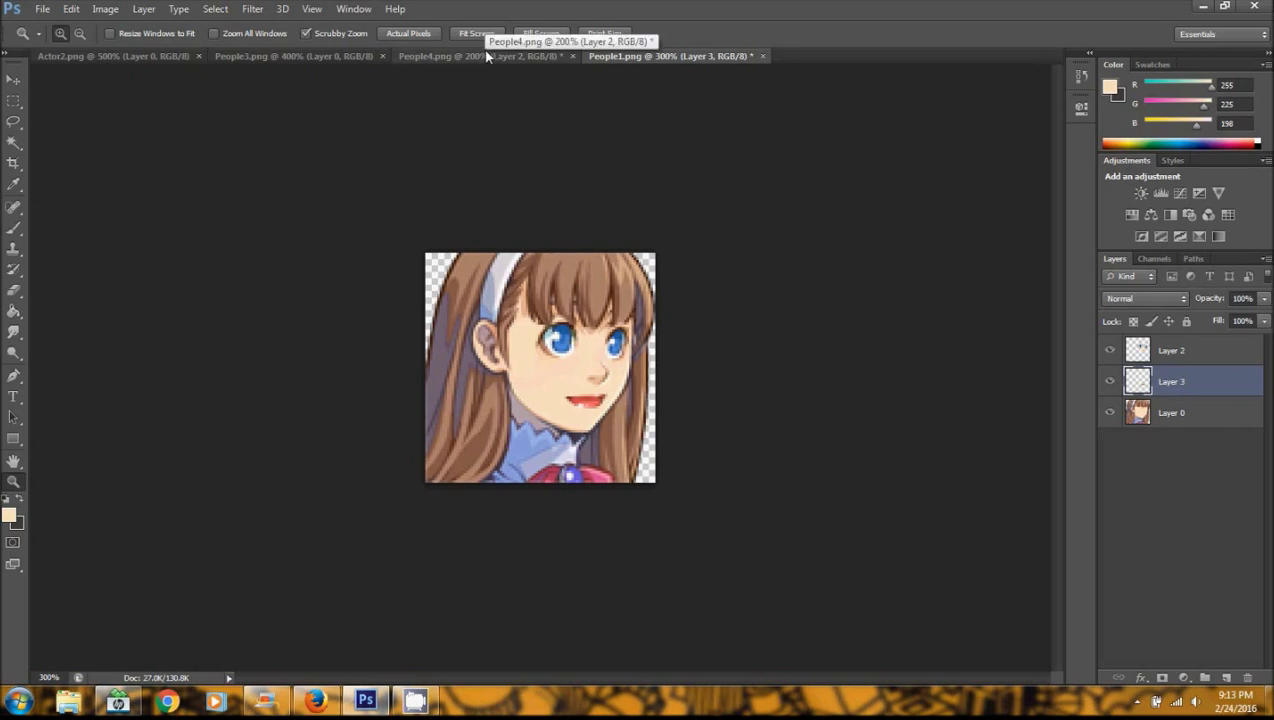
{"action": "left_click", "coordinate": [488, 57]}
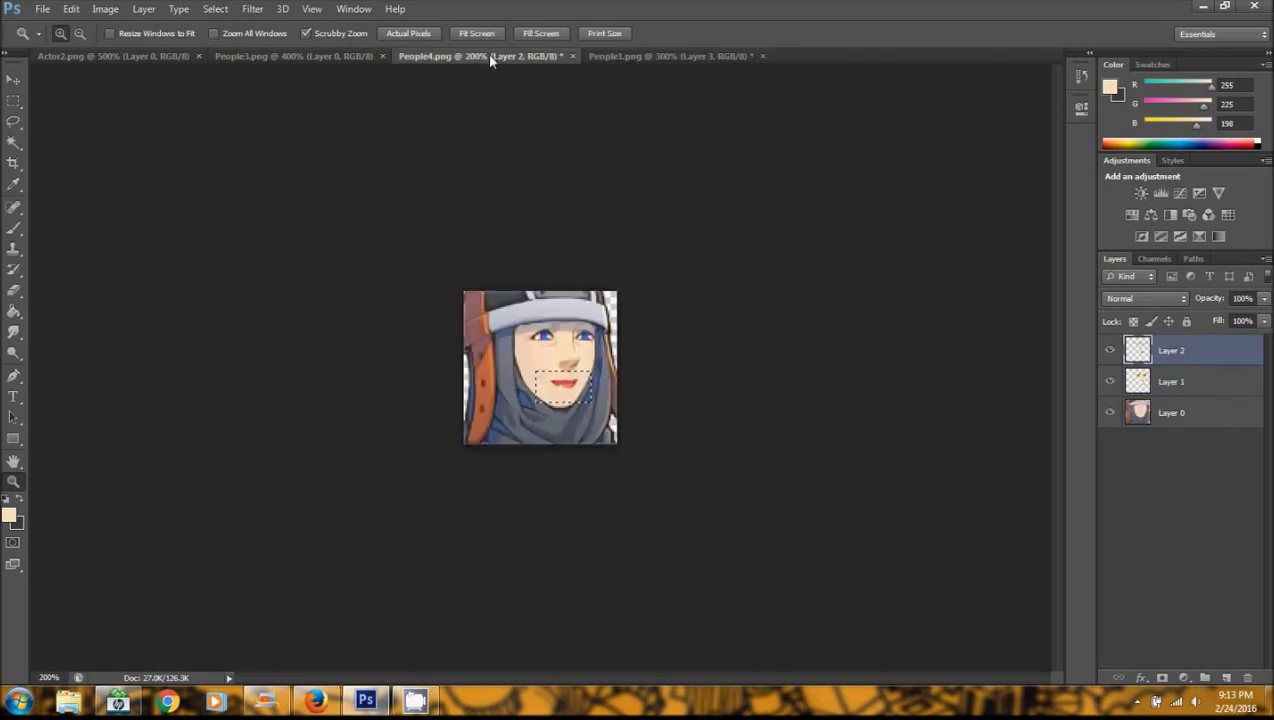
{"action": "left_click", "coordinate": [14, 102]}
{"action": "left_click", "coordinate": [441, 287]}
{"action": "left_click", "coordinate": [14, 483]}
{"action": "left_click", "coordinate": [421, 301]}
{"action": "left_click", "coordinate": [427, 293]}
{"action": "left_click", "coordinate": [350, 284]}
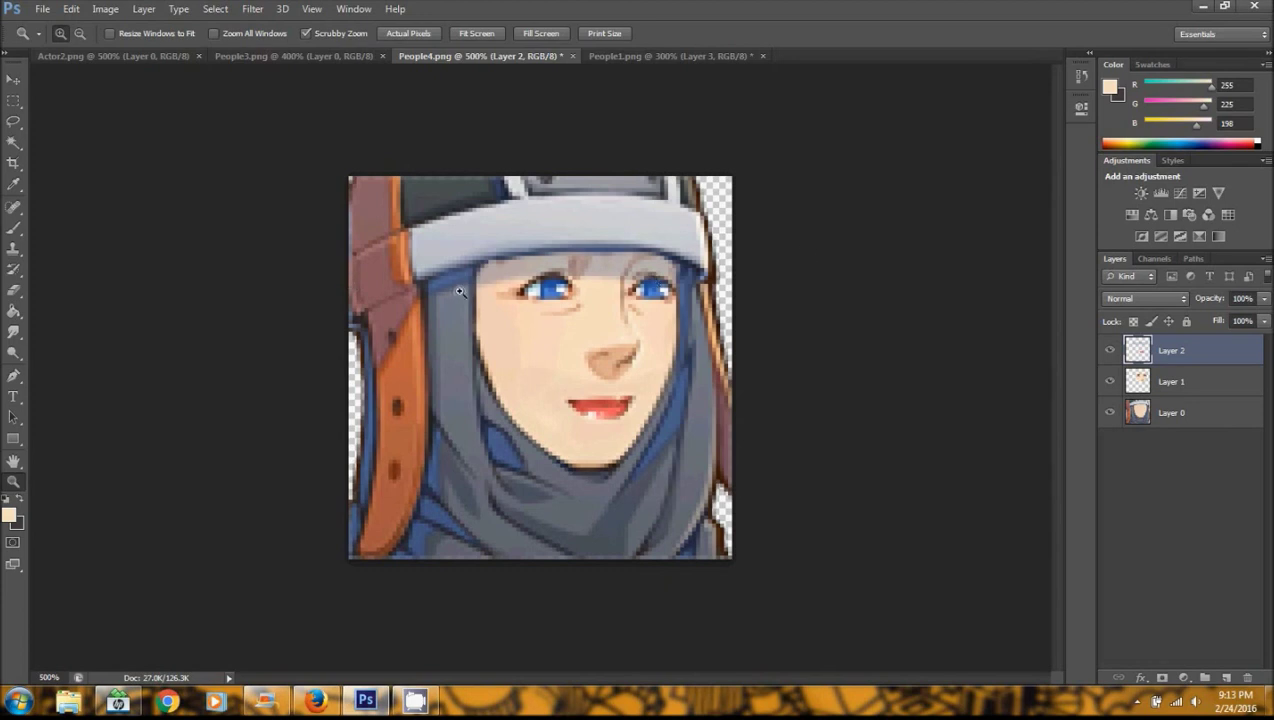
{"action": "left_click", "coordinate": [628, 58]}
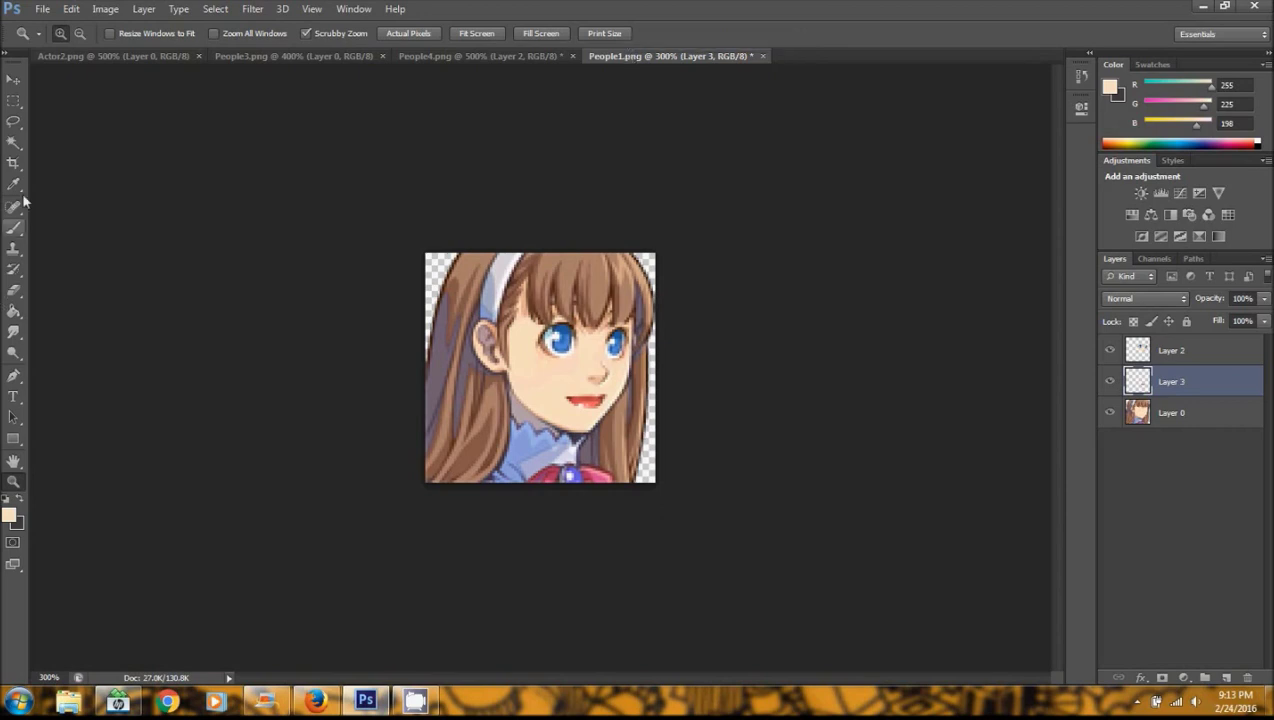
{"action": "left_click_drag", "start_coordinate": [586, 356], "coordinate": [584, 352]}
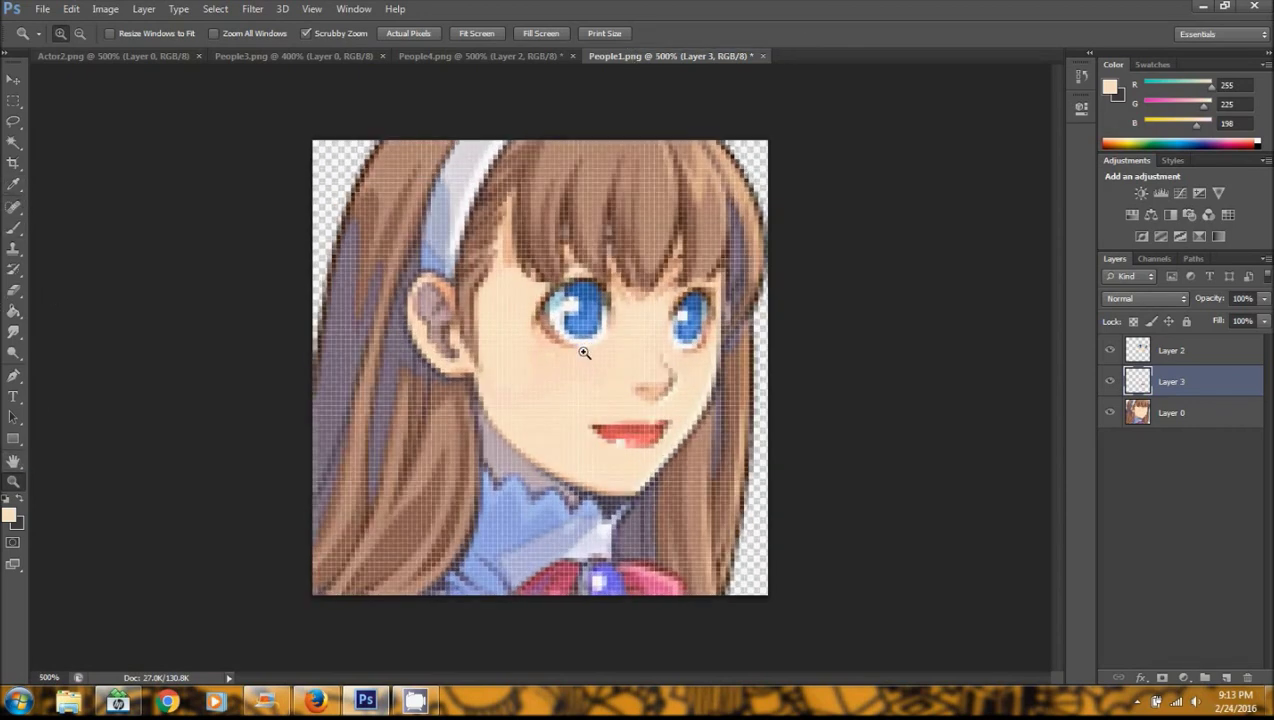
{"action": "right_click", "coordinate": [461, 303]}
{"action": "left_click", "coordinate": [492, 389]}
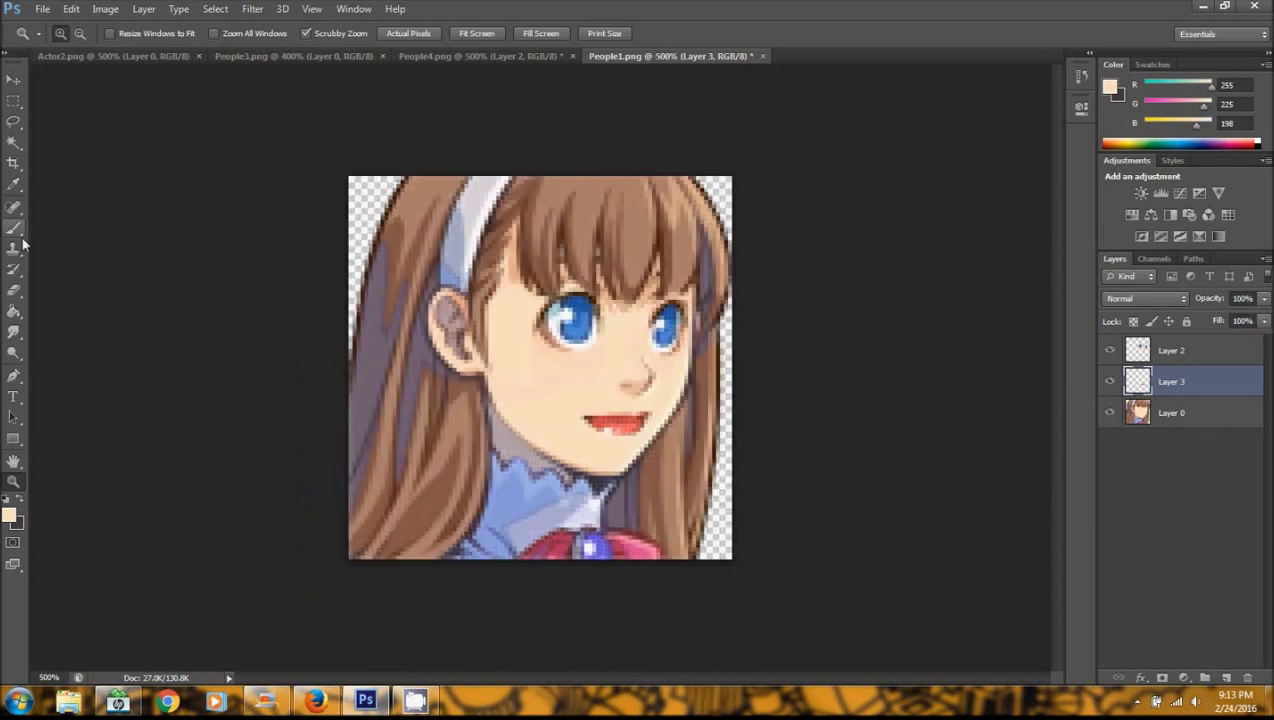
{"action": "left_click", "coordinate": [17, 292]}
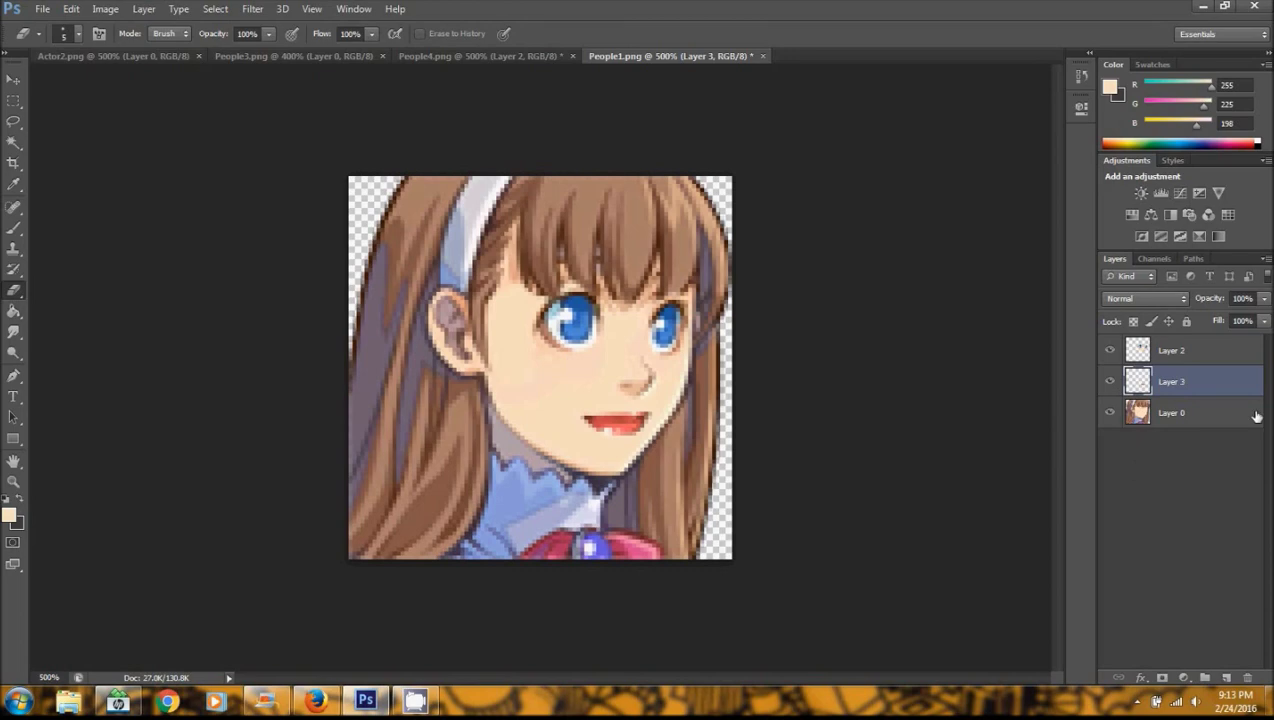
{"action": "left_click", "coordinate": [1215, 354]}
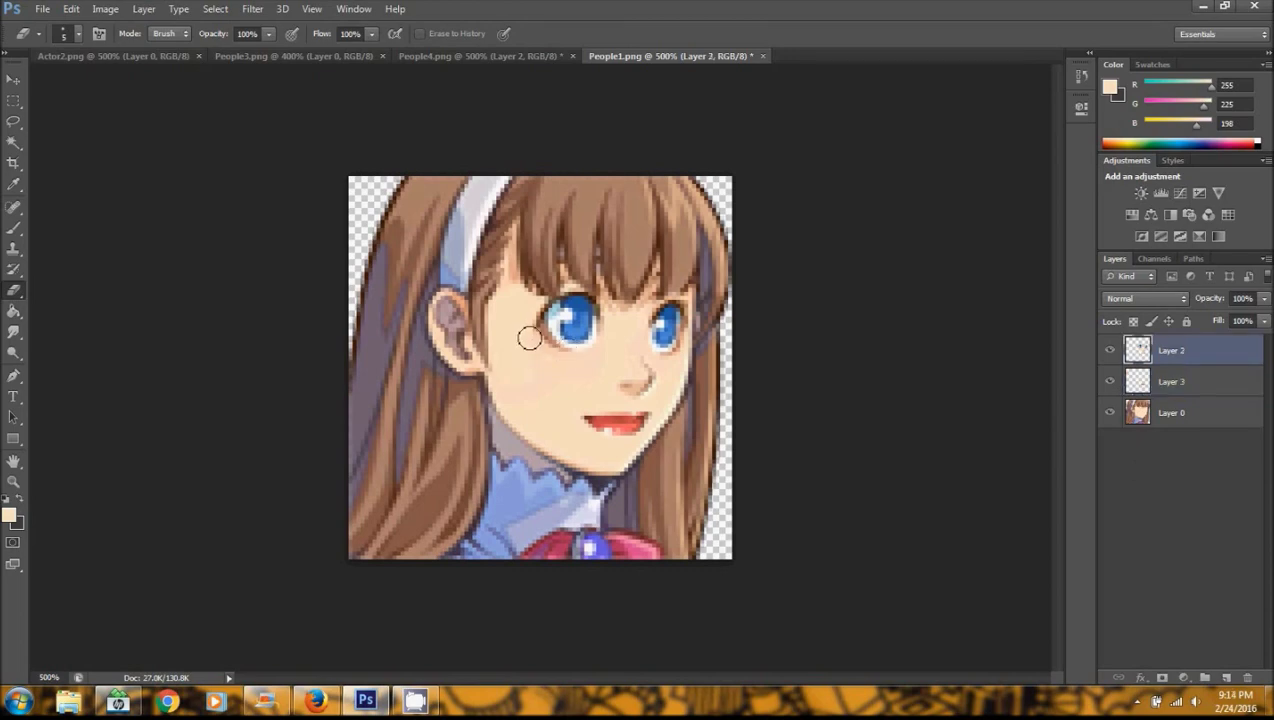